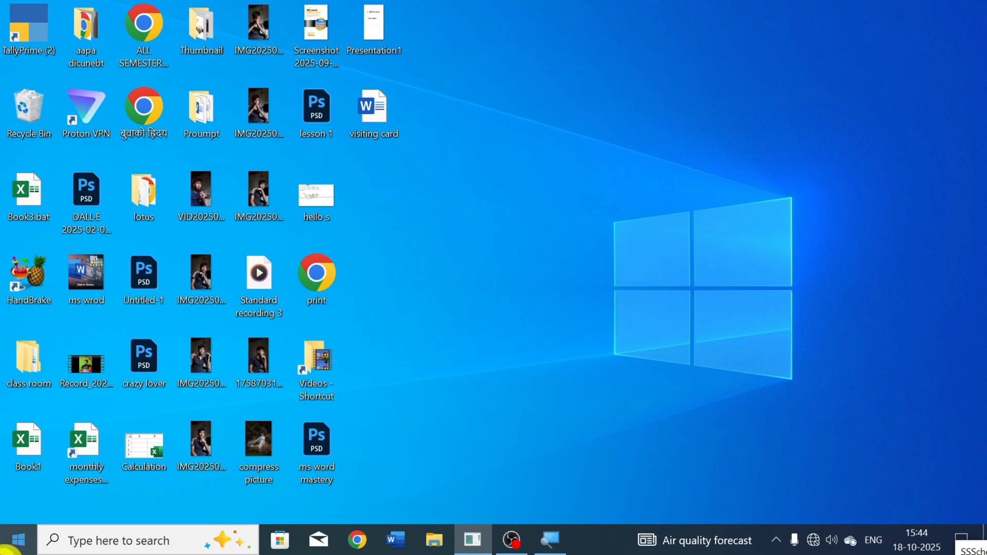
Step: Find Excel through the Windows search, launch it, and close it again
{"action": "left_click", "coordinate": [11, 548]}
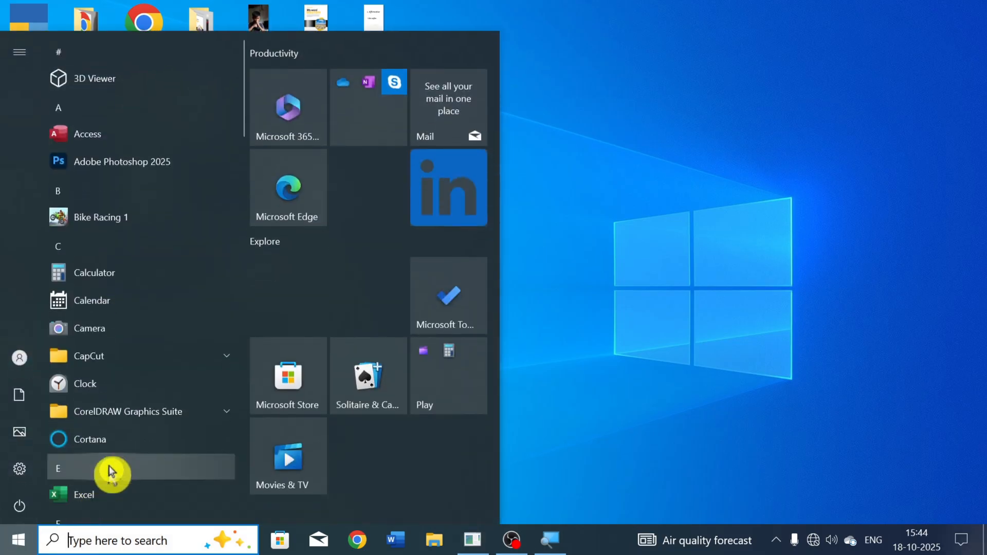
{"action": "scroll", "coordinate": [106, 422], "scroll_direction": "down", "scroll_amount": 2}
{"action": "scroll", "coordinate": [105, 422], "scroll_direction": "down", "scroll_amount": 2}
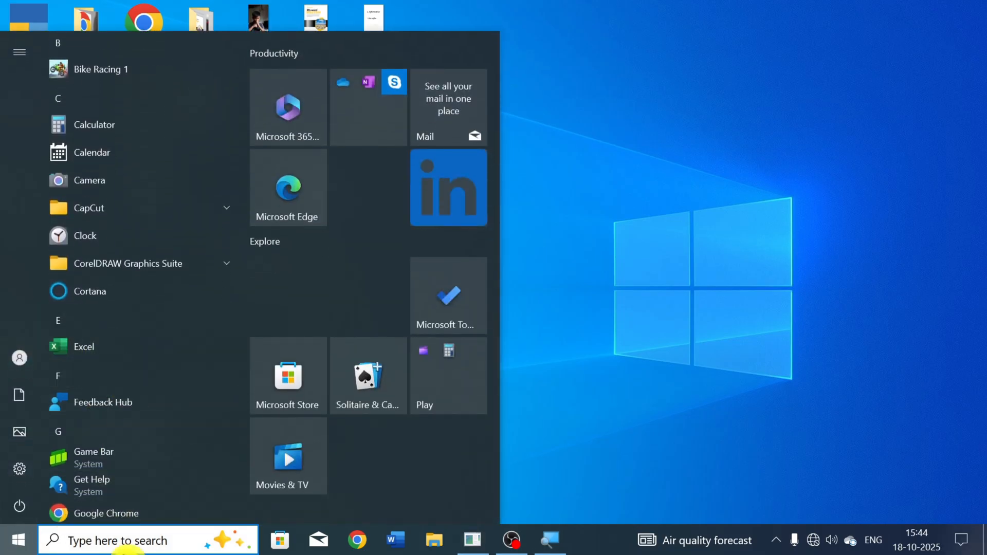
{"action": "type", "text": "exce"}
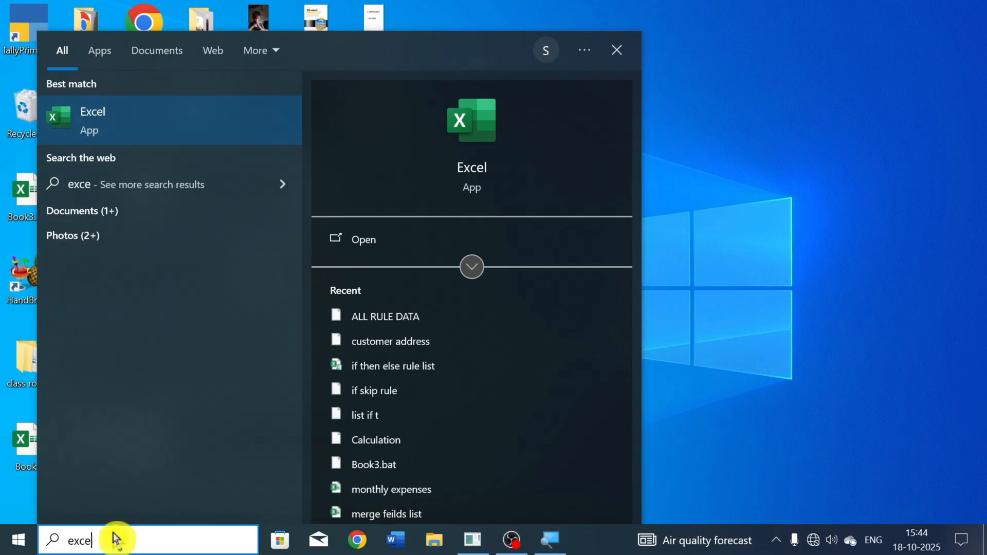
{"action": "key", "text": "Return"}
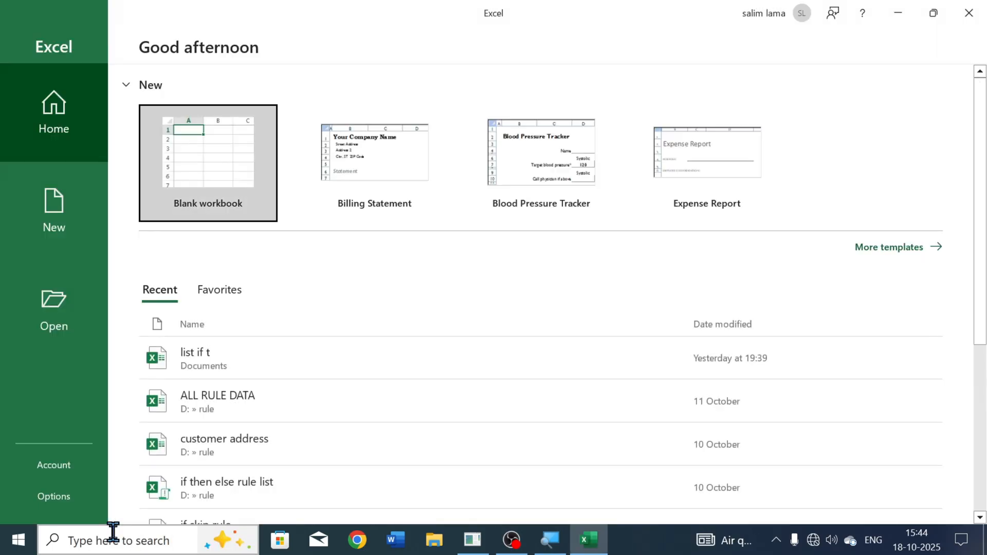
{"action": "left_click", "coordinate": [969, 13]}
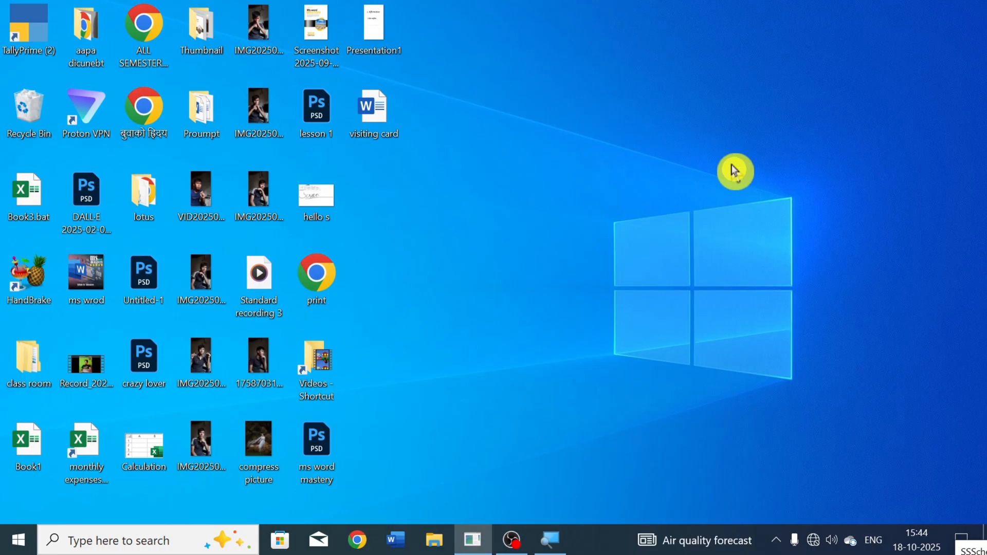
Step: Launch Excel through the Windows Run dialog with the command excel
{"action": "key", "text": "super+r"}
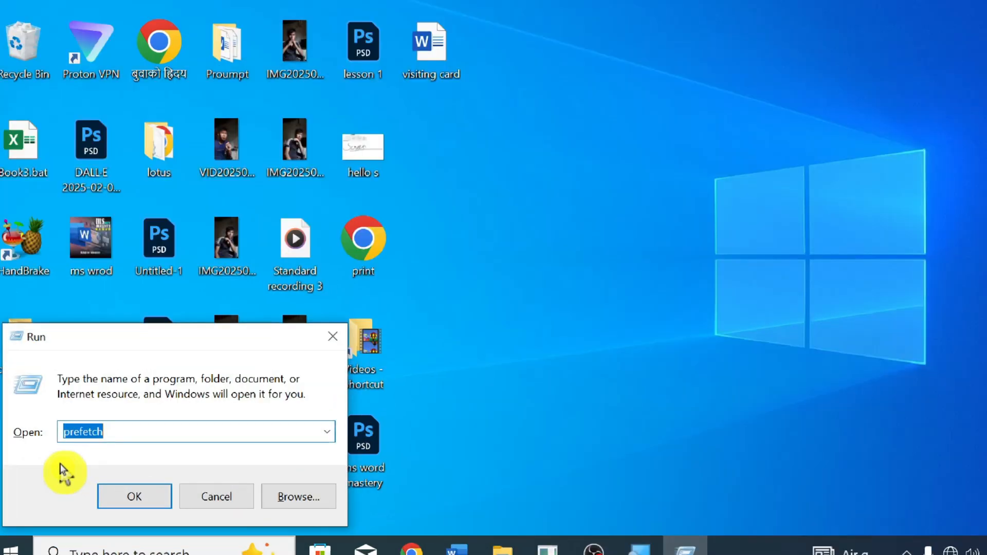
{"action": "key", "text": "BackSpace"}
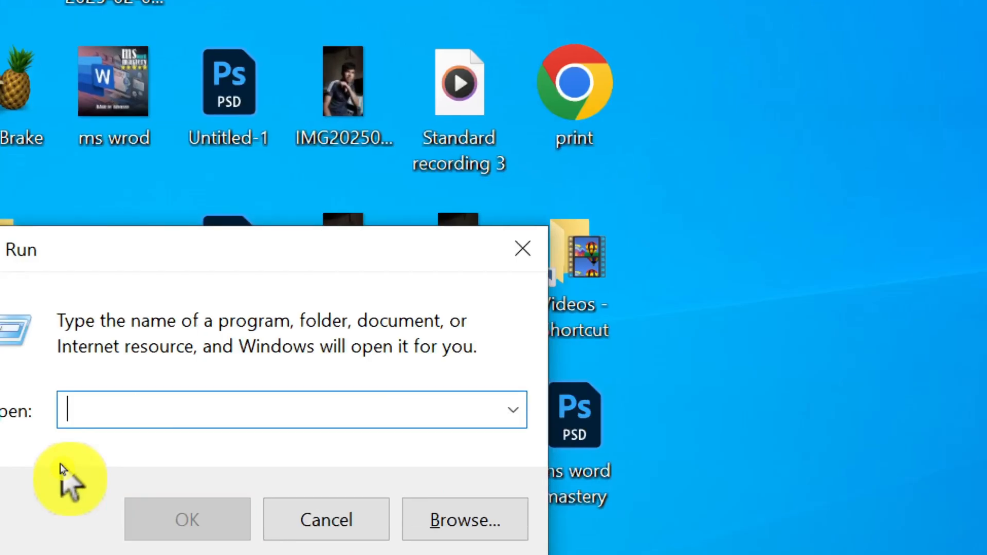
{"action": "type", "text": "exce"}
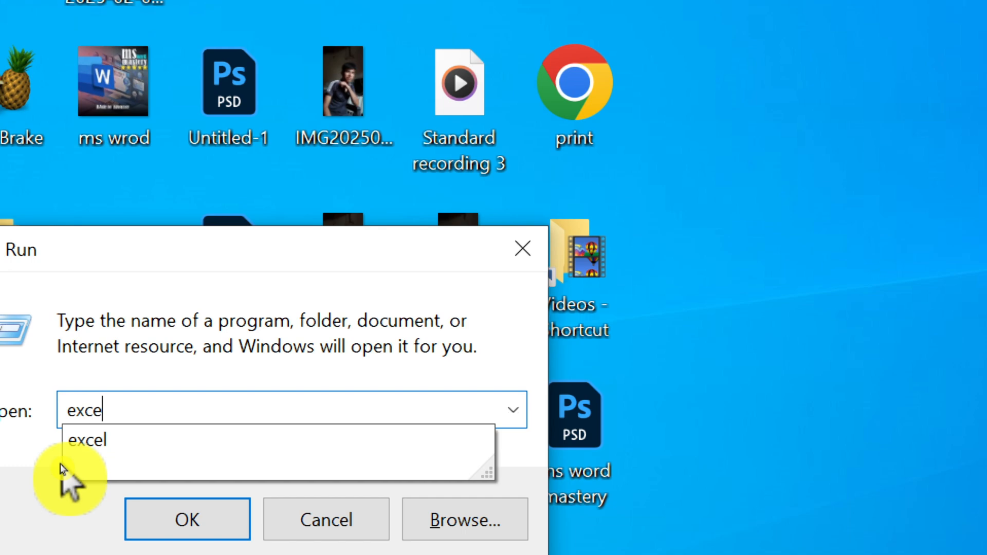
{"action": "type", "text": "l"}
{"action": "key", "text": "Return"}
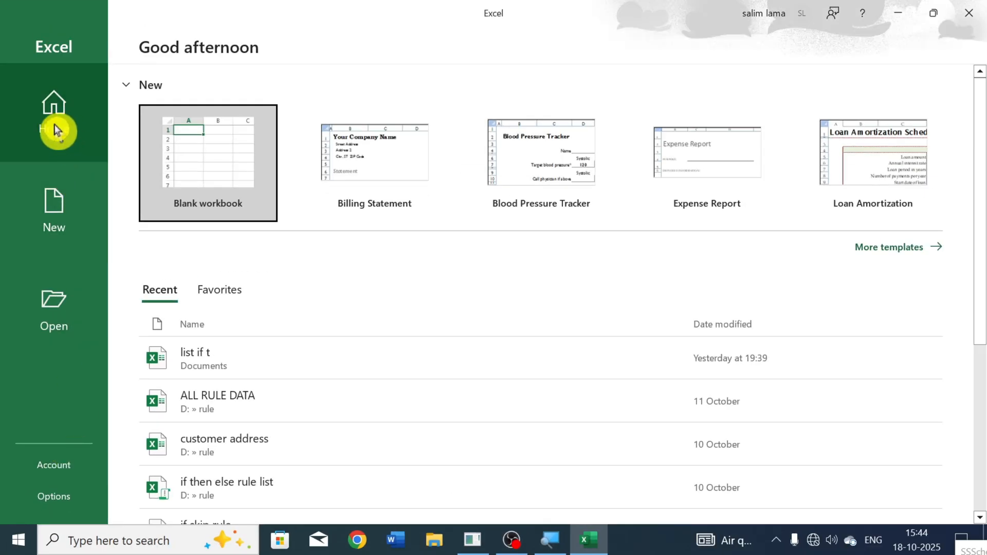
Step: Look over the start screen's recent workbooks, file opening options and available templates
{"action": "left_click", "coordinate": [48, 199]}
{"action": "left_click", "coordinate": [60, 307]}
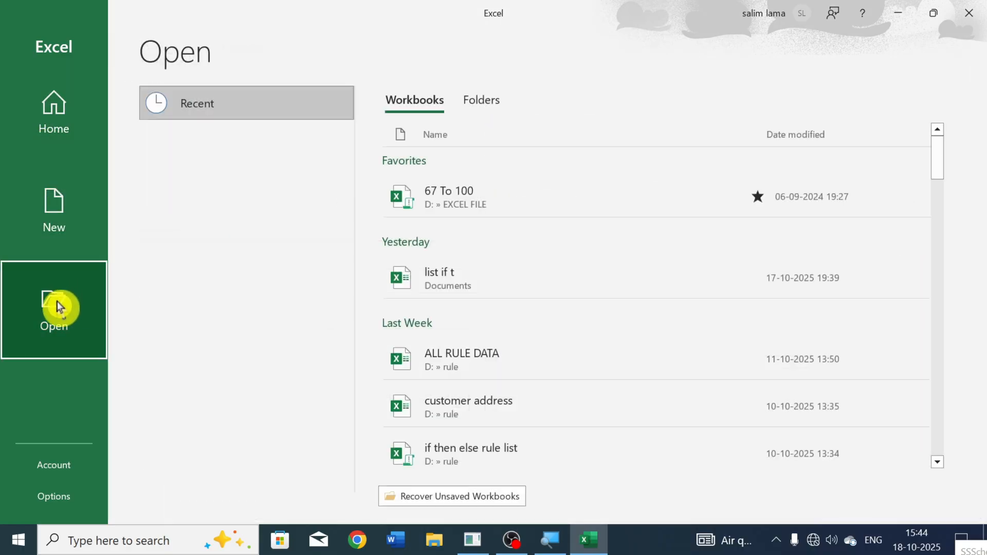
{"action": "left_click", "coordinate": [87, 154]}
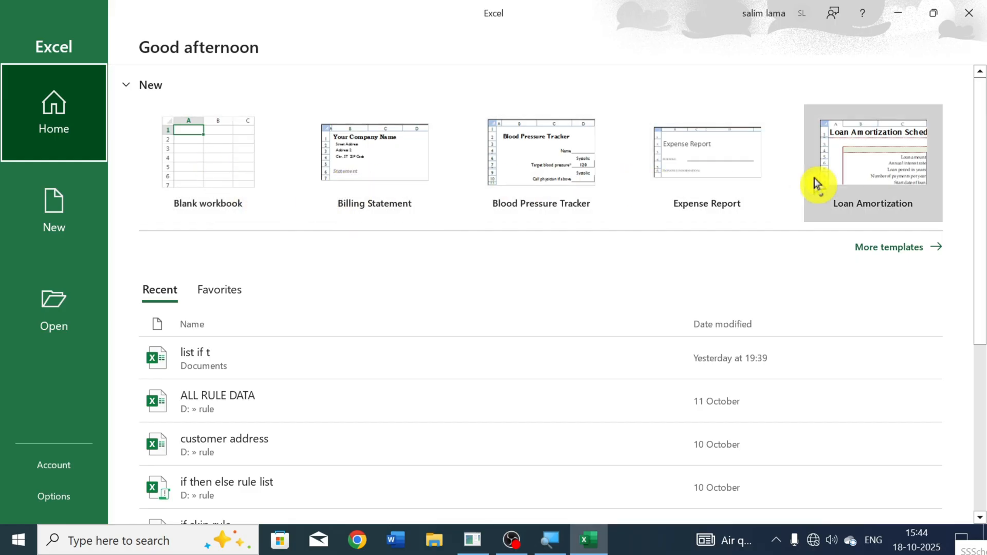
{"action": "scroll", "coordinate": [308, 350], "scroll_direction": "down", "scroll_amount": 4}
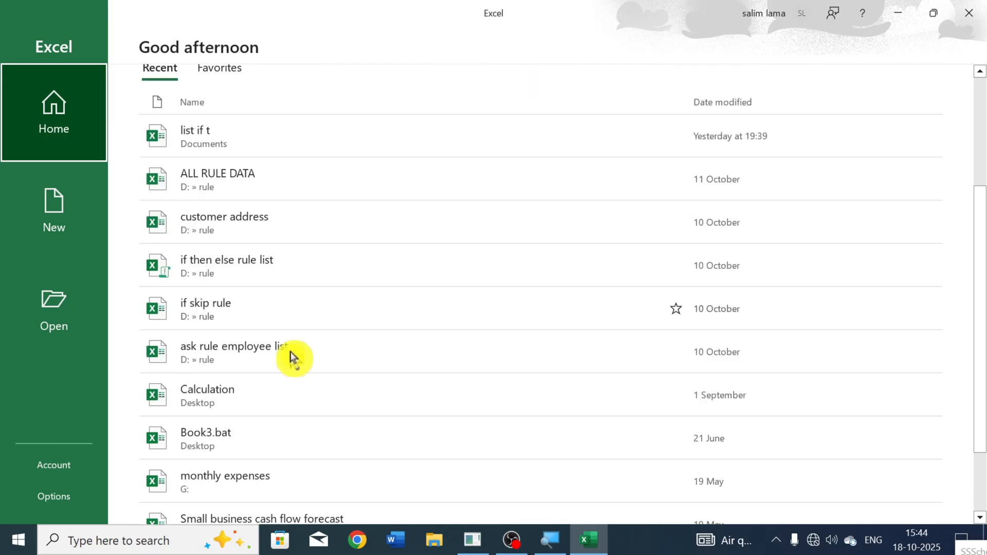
{"action": "scroll", "coordinate": [324, 334], "scroll_direction": "down", "scroll_amount": 1}
{"action": "scroll", "coordinate": [329, 421], "scroll_direction": "up", "scroll_amount": 5}
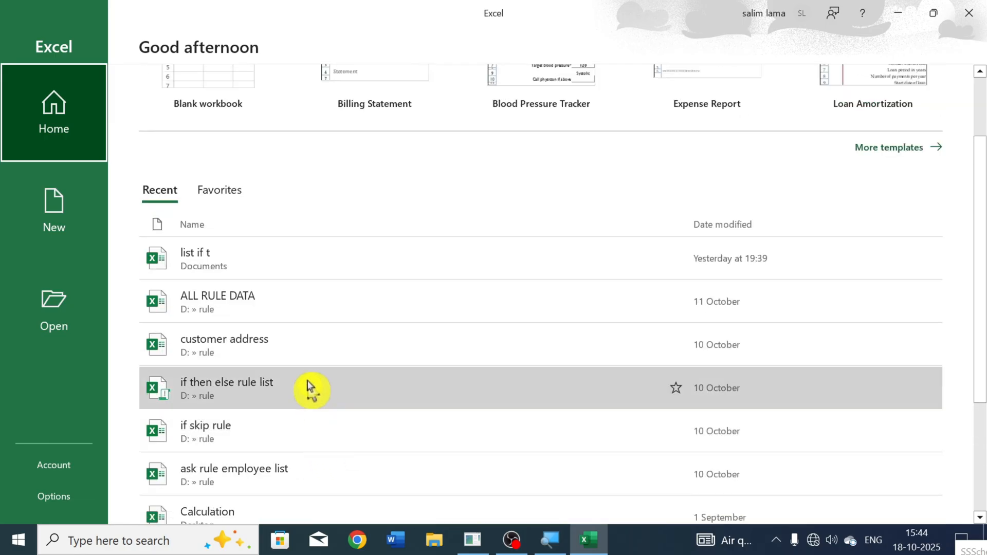
{"action": "scroll", "coordinate": [285, 339], "scroll_direction": "down", "scroll_amount": 3}
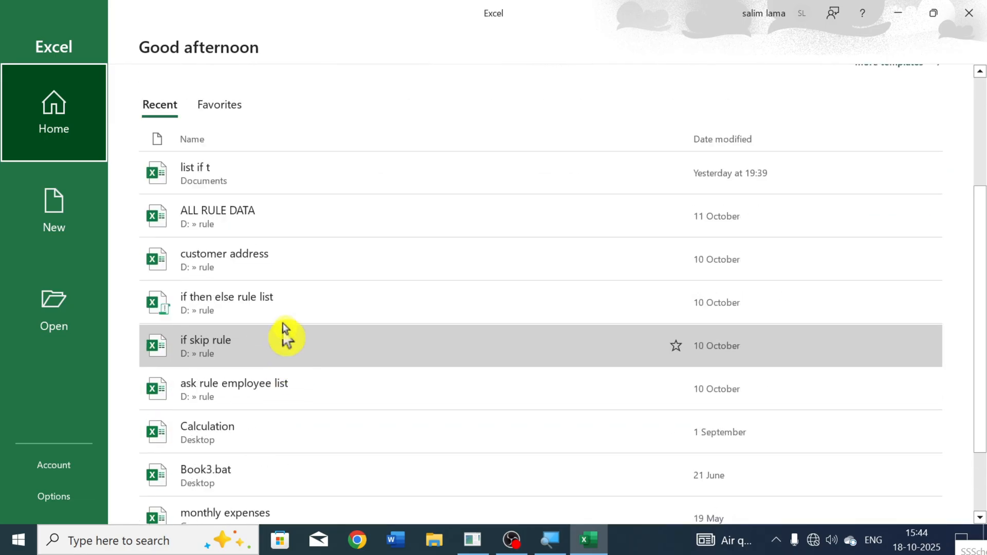
{"action": "left_click", "coordinate": [50, 222]}
{"action": "scroll", "coordinate": [360, 308], "scroll_direction": "down", "scroll_amount": 4}
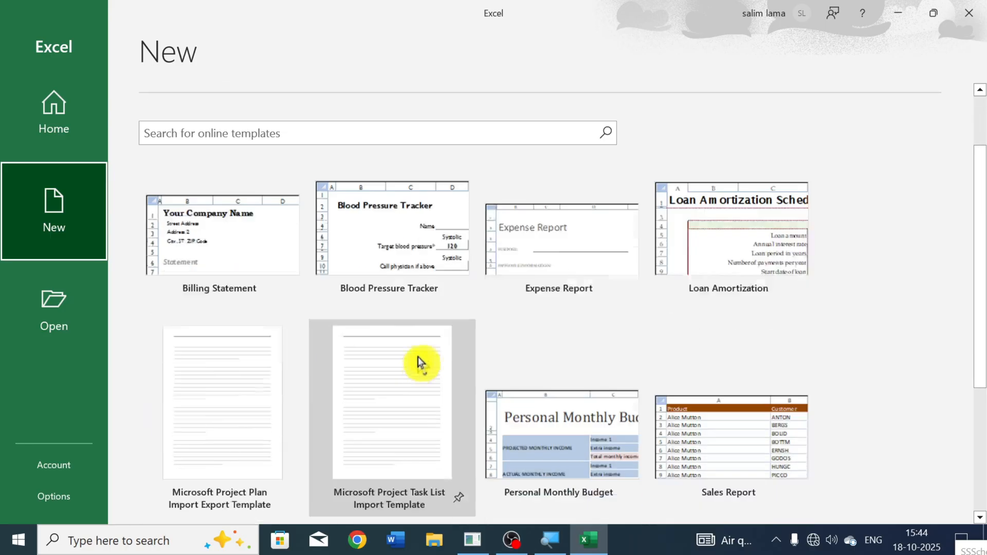
{"action": "scroll", "coordinate": [605, 380], "scroll_direction": "down", "scroll_amount": 1}
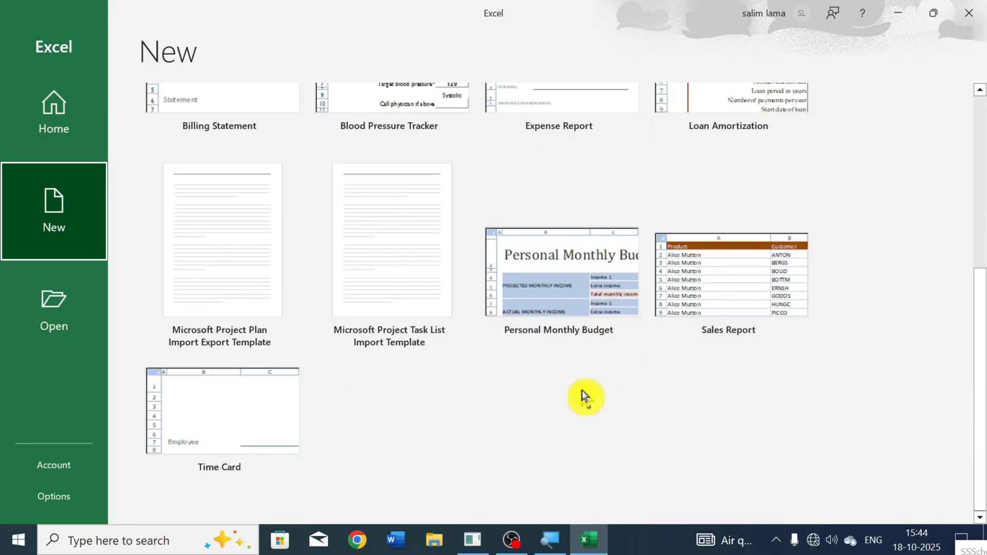
{"action": "scroll", "coordinate": [580, 391], "scroll_direction": "up", "scroll_amount": 1}
{"action": "scroll", "coordinate": [580, 396], "scroll_direction": "up", "scroll_amount": 3}
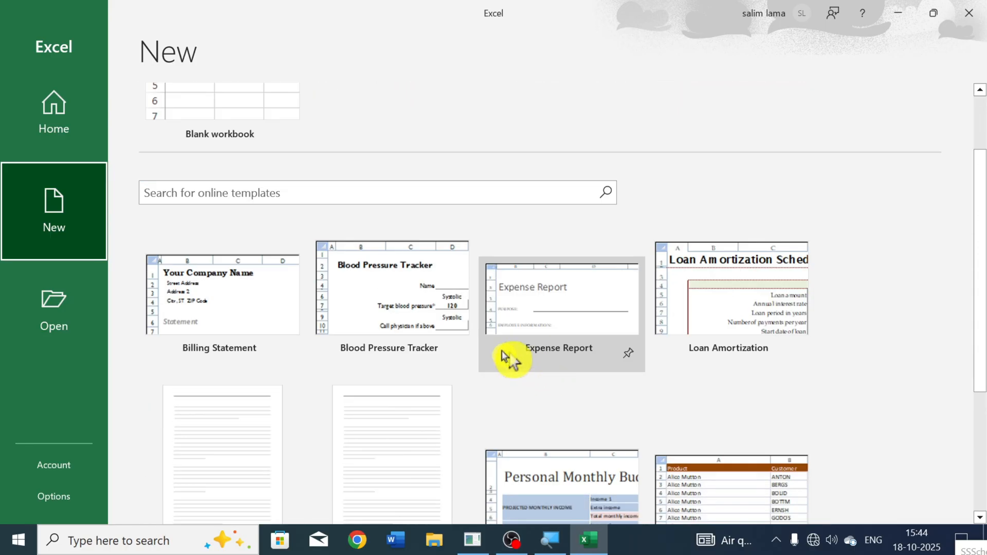
Step: Browse to the Student_List_Merge workbook in the Downloads folder and cancel without opening it
{"action": "left_click", "coordinate": [82, 327]}
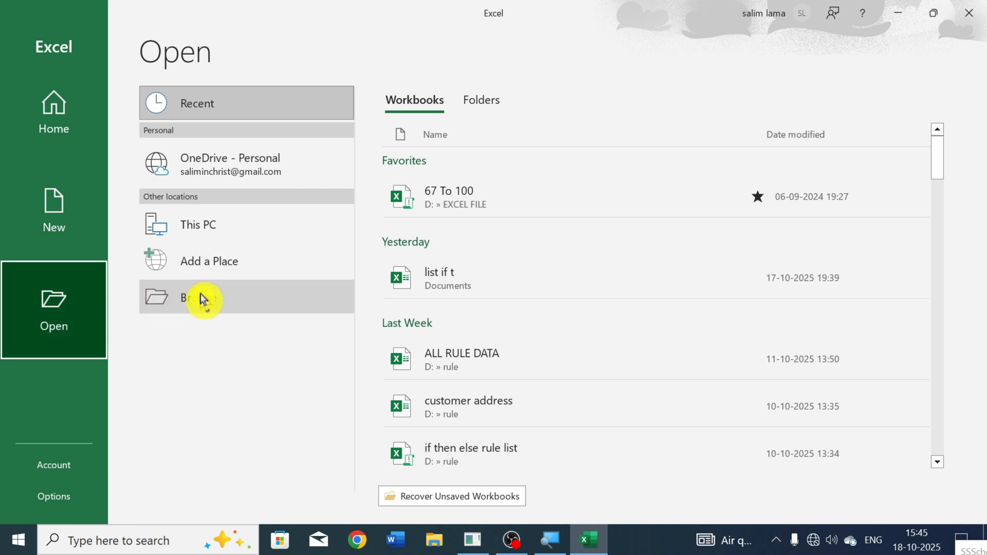
{"action": "left_click", "coordinate": [236, 301]}
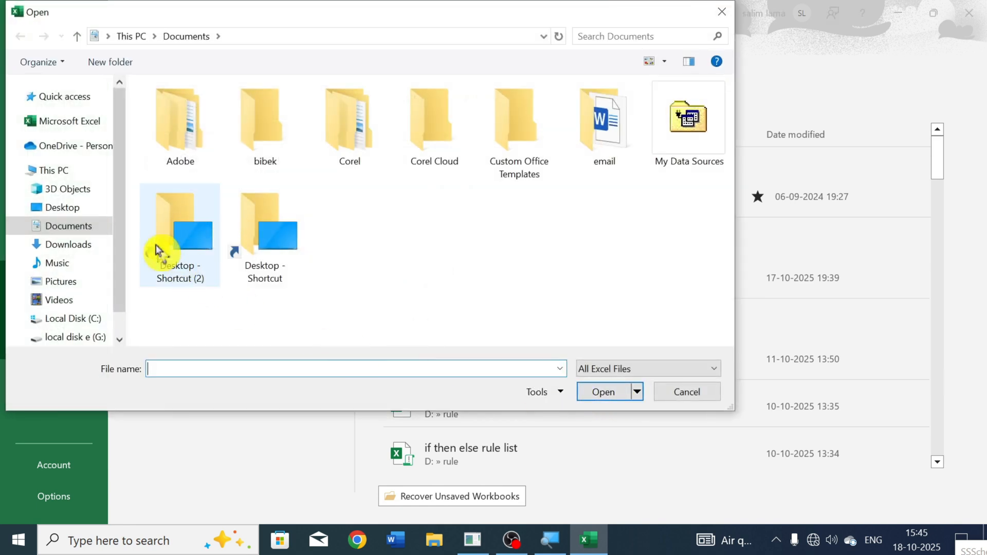
{"action": "left_click", "coordinate": [85, 211]}
{"action": "left_click", "coordinate": [70, 246]}
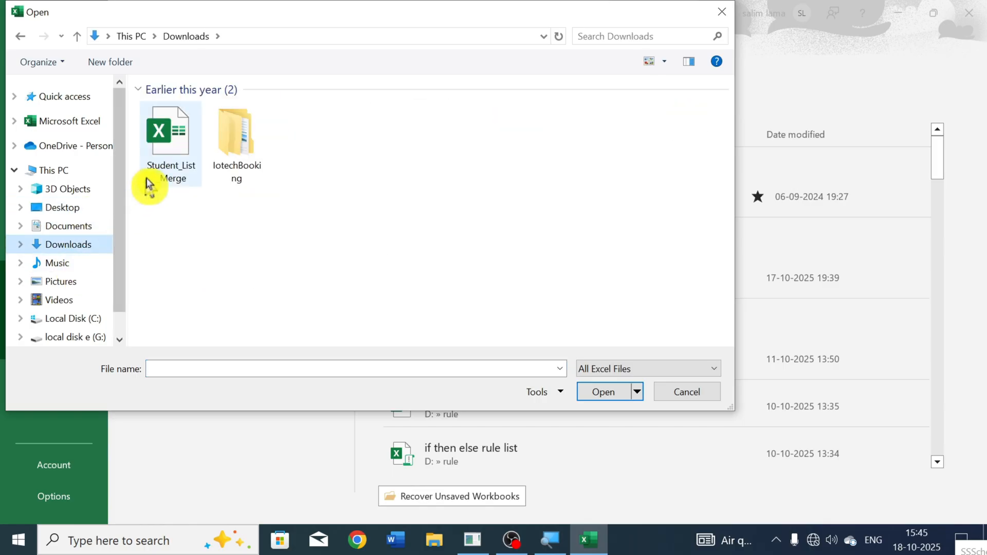
{"action": "left_click", "coordinate": [148, 183]}
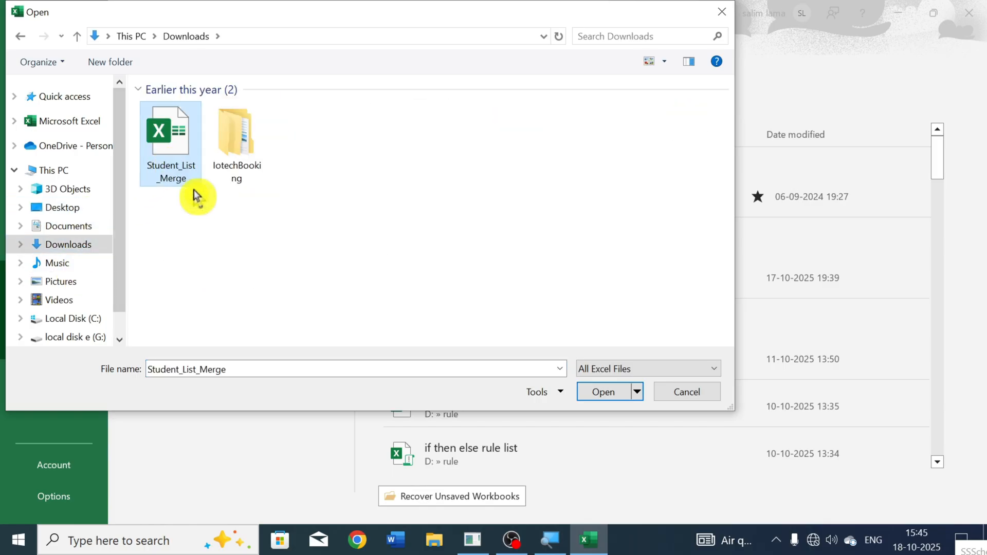
{"action": "left_click", "coordinate": [683, 397]}
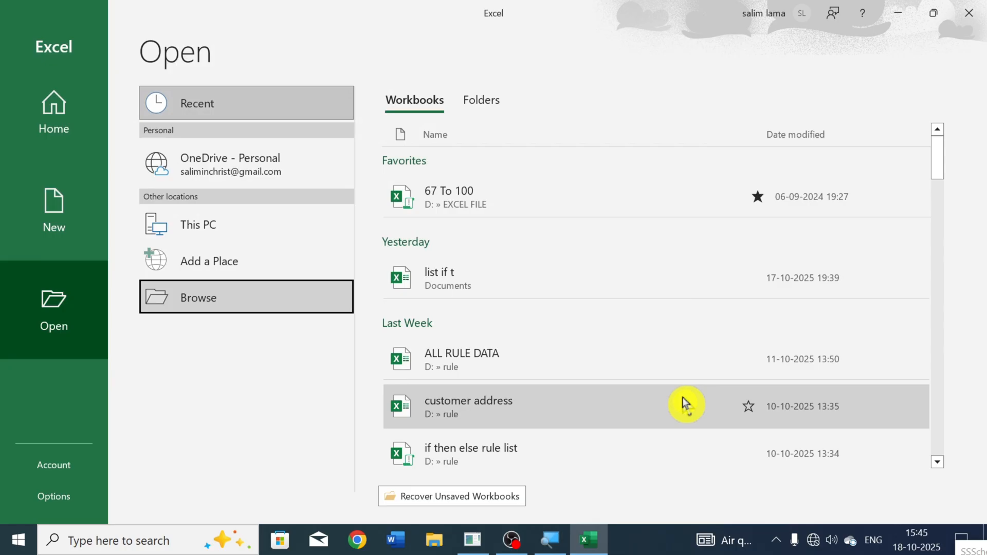
Step: Create a new blank workbook
{"action": "left_click", "coordinate": [59, 230]}
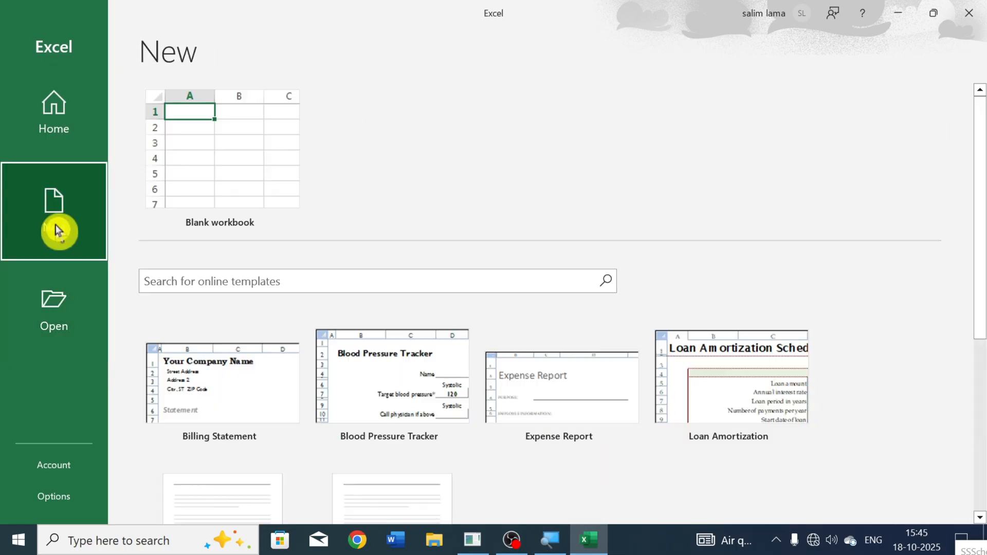
{"action": "left_click", "coordinate": [212, 168]}
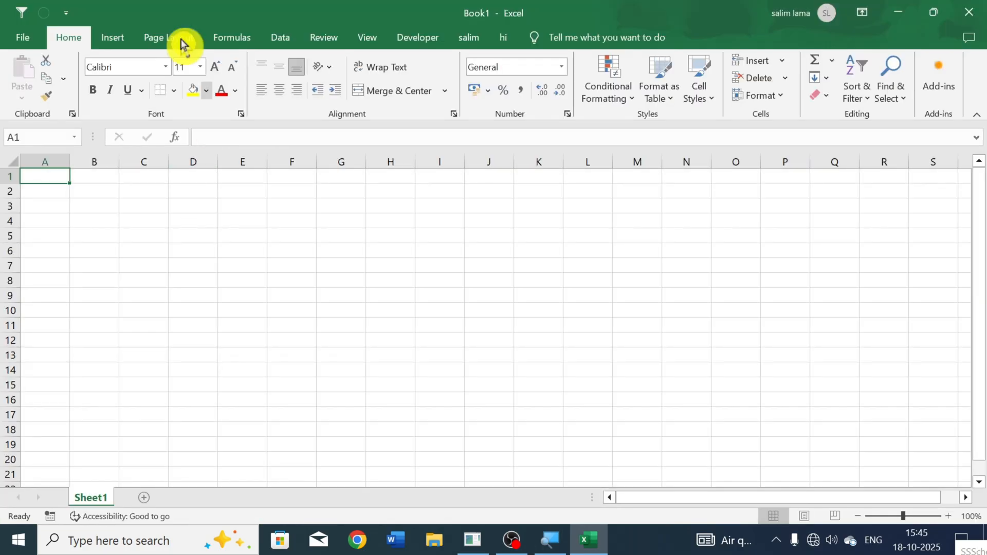
Step: Examine the ribbon's command groups for inserting objects, page layout, formulas, data and reviewing, and return to the Home commands
{"action": "left_click", "coordinate": [23, 41]}
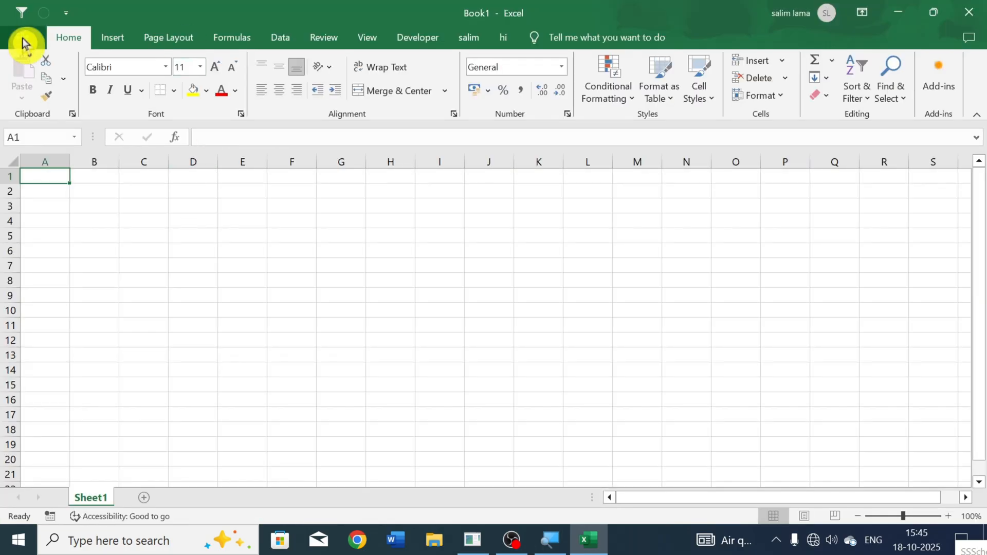
{"action": "left_click", "coordinate": [116, 41]}
{"action": "left_click", "coordinate": [172, 41]}
{"action": "left_click", "coordinate": [210, 42]}
{"action": "left_click", "coordinate": [282, 42]}
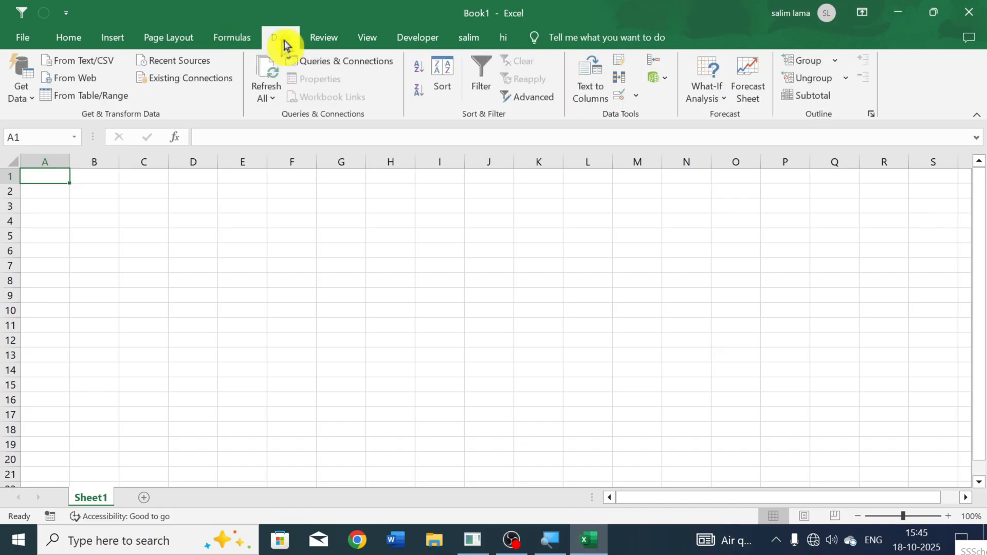
{"action": "left_click", "coordinate": [337, 44]}
{"action": "left_click", "coordinate": [351, 44]}
{"action": "left_click", "coordinate": [280, 44]}
{"action": "left_click", "coordinate": [229, 44]}
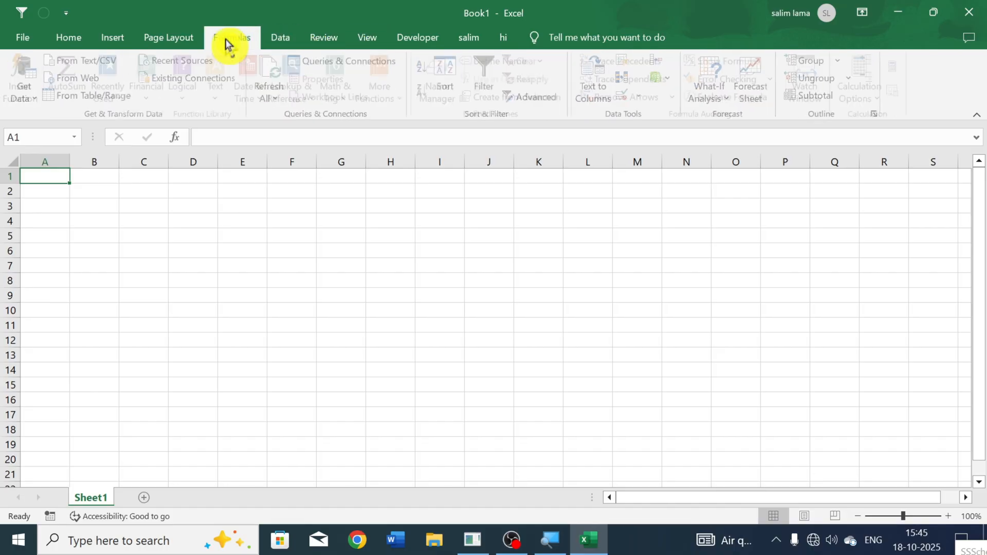
{"action": "left_click", "coordinate": [146, 47]}
{"action": "left_click", "coordinate": [107, 47]}
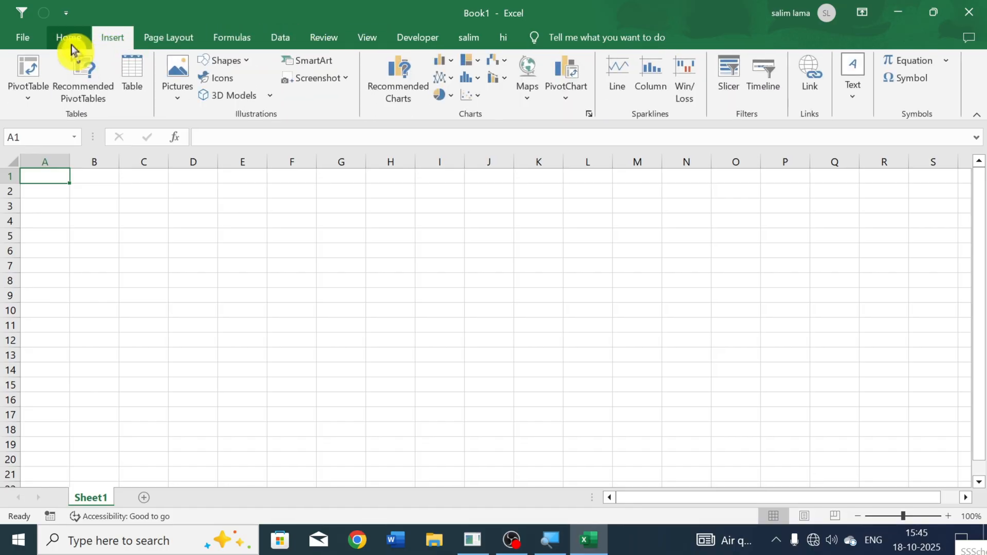
{"action": "left_click", "coordinate": [72, 49]}
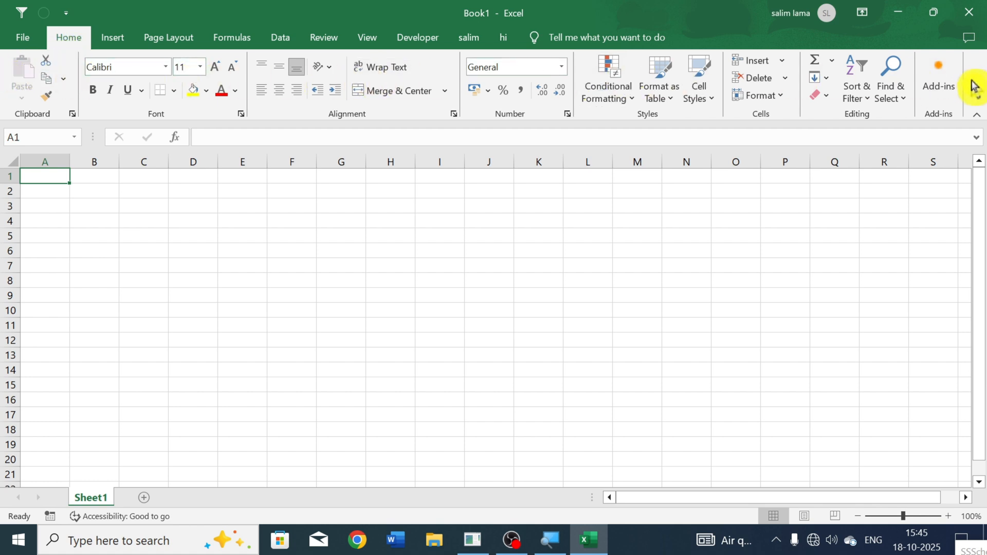
{"action": "left_click", "coordinate": [110, 39]}
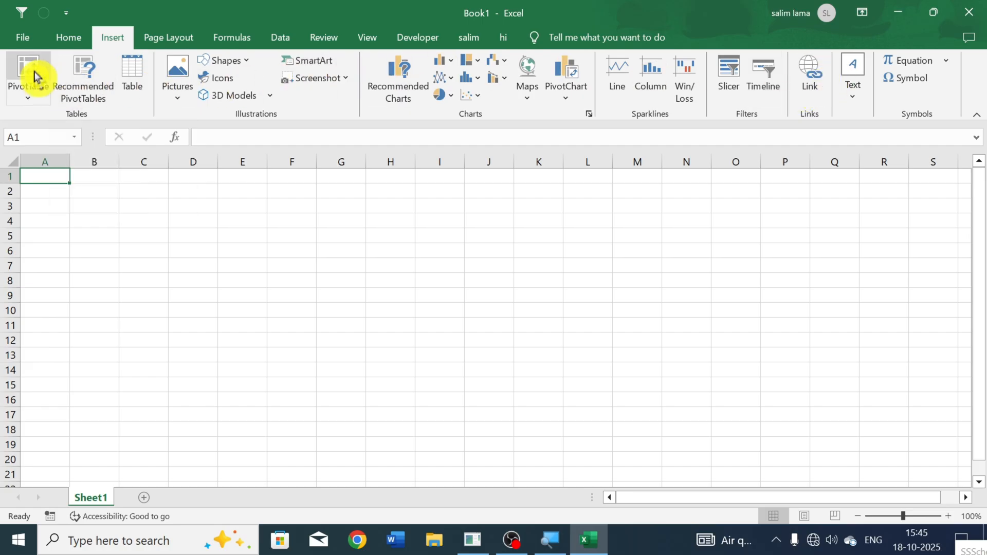
{"action": "left_click", "coordinate": [69, 42]}
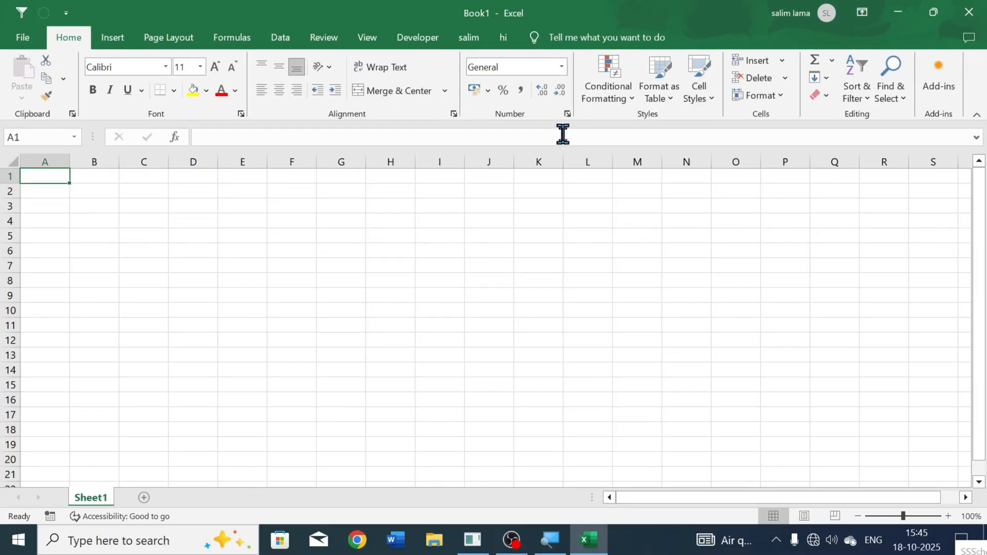
Step: Select cell C3 and enlarge the worksheet view to 130%
{"action": "left_click", "coordinate": [124, 205]}
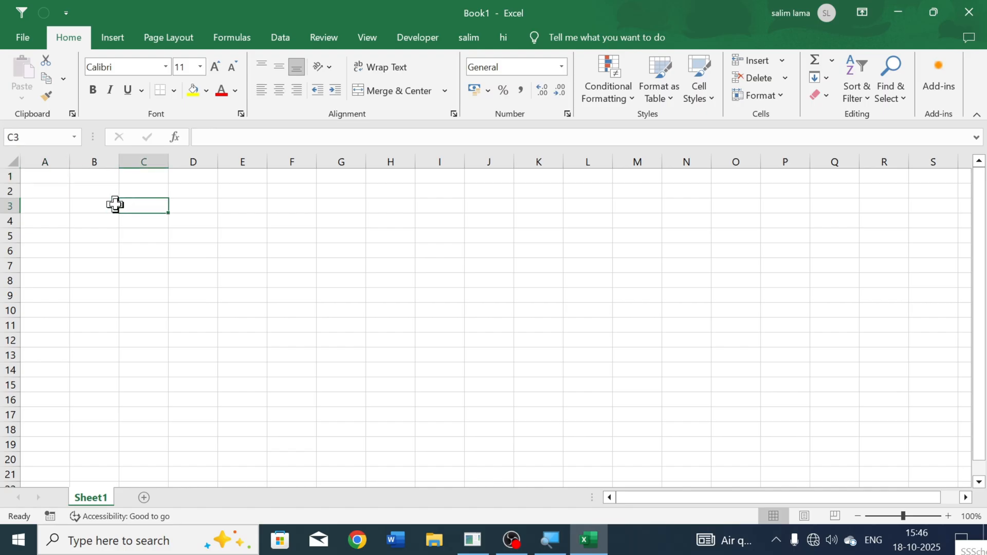
{"action": "scroll", "coordinate": [115, 204], "scroll_direction": "up", "scroll_amount": 3, "text": "ctrl"}
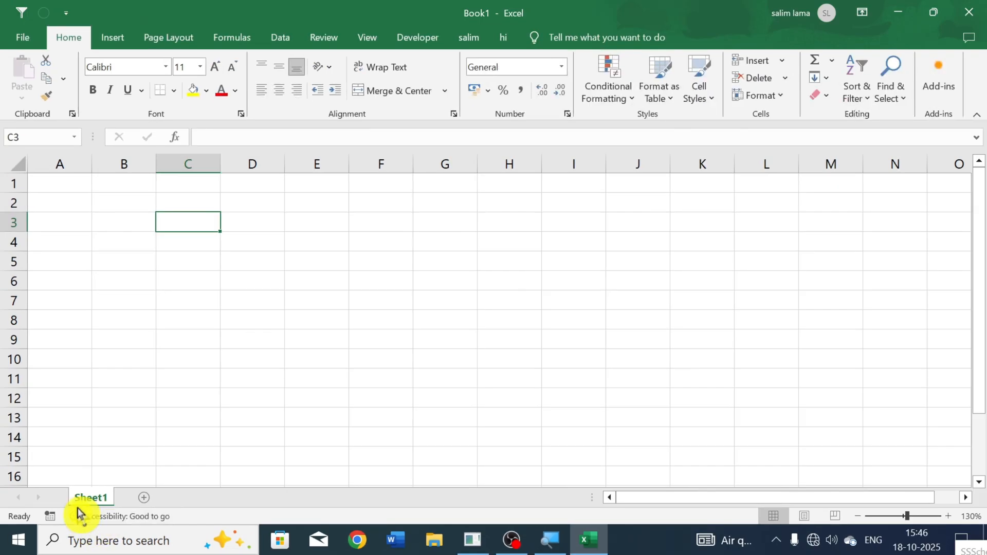
Step: Add two new worksheets to the workbook after Sheet1
{"action": "left_click", "coordinate": [139, 498]}
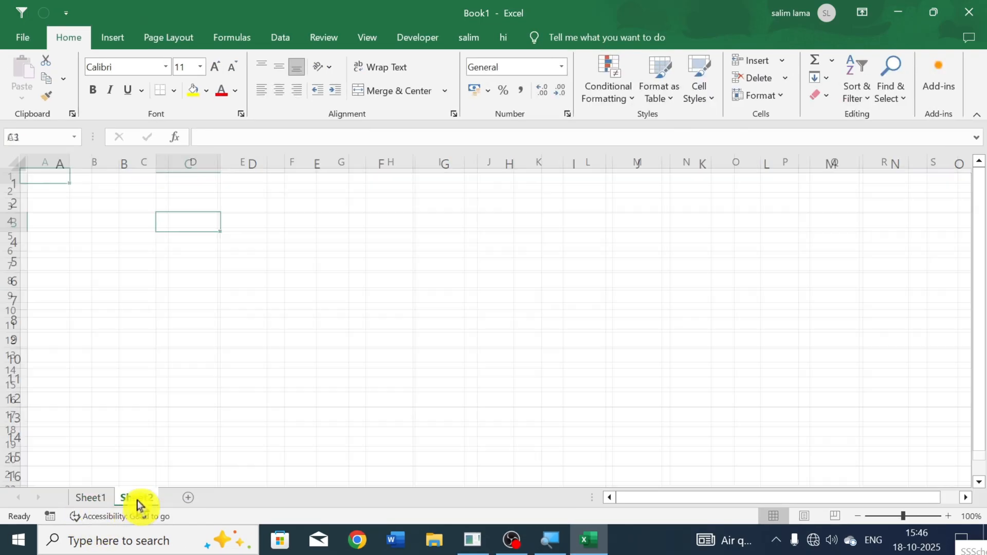
{"action": "left_click", "coordinate": [193, 500]}
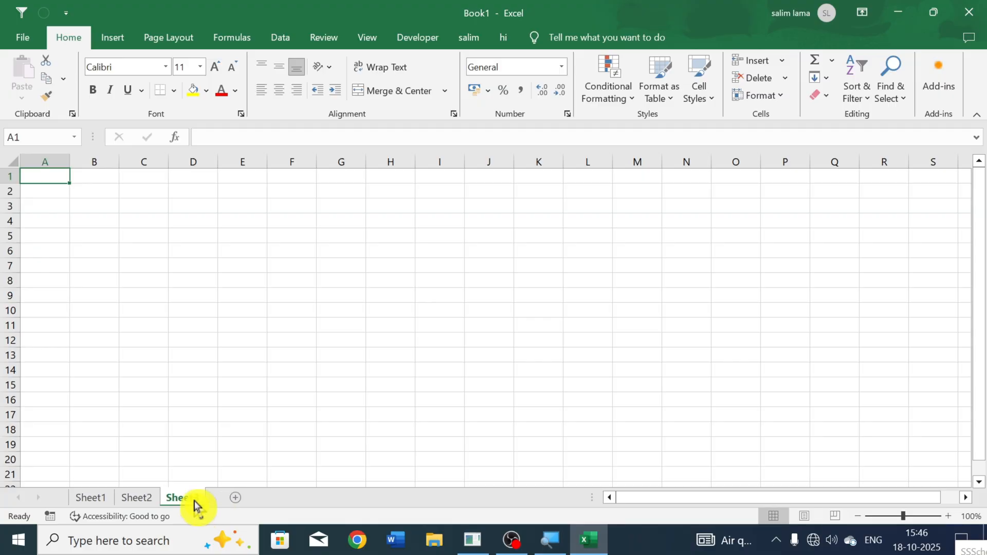
Step: Add a fourth worksheet to the workbook and rename Sheet1 as budget sheet
{"action": "left_click", "coordinate": [242, 500]}
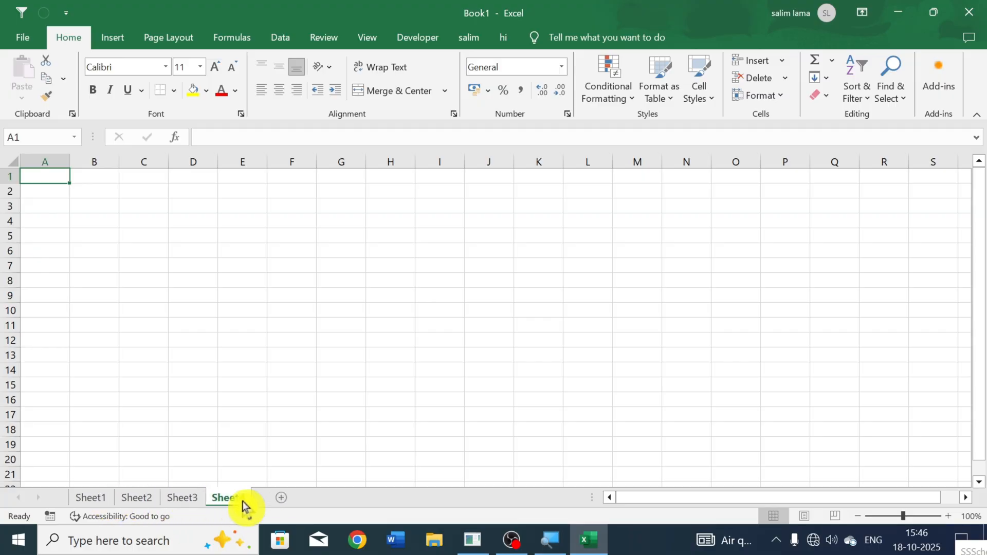
{"action": "left_click", "coordinate": [93, 505]}
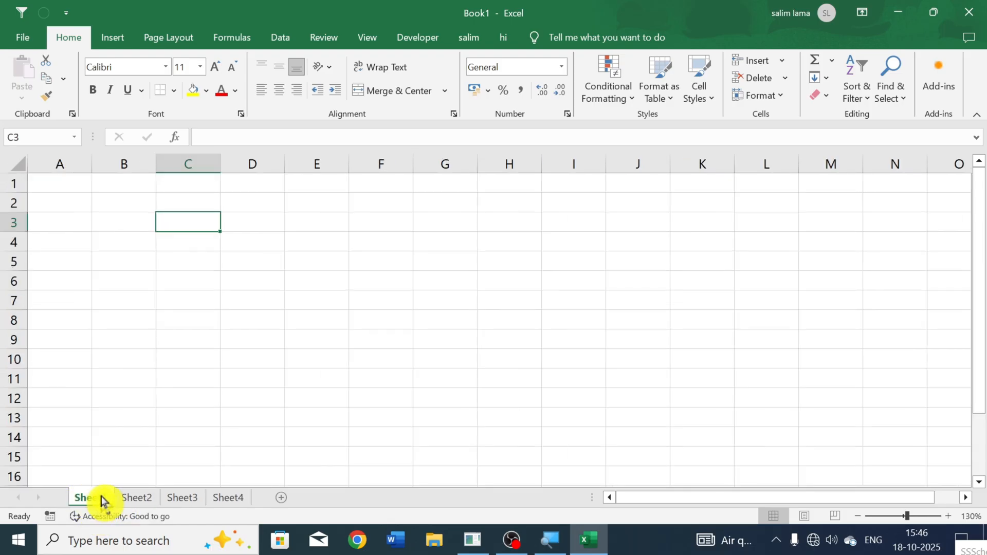
{"action": "right_click", "coordinate": [86, 506]}
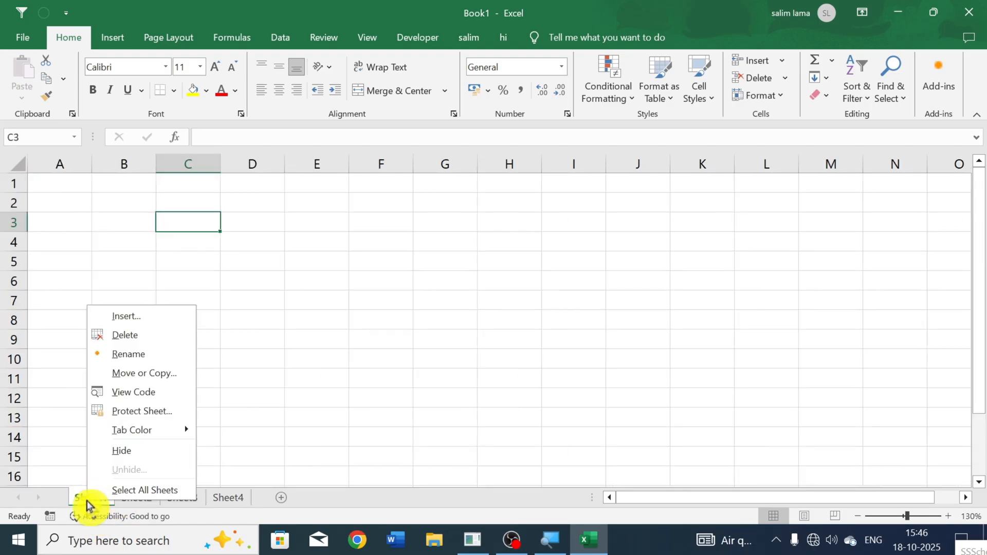
{"action": "left_click", "coordinate": [124, 354]}
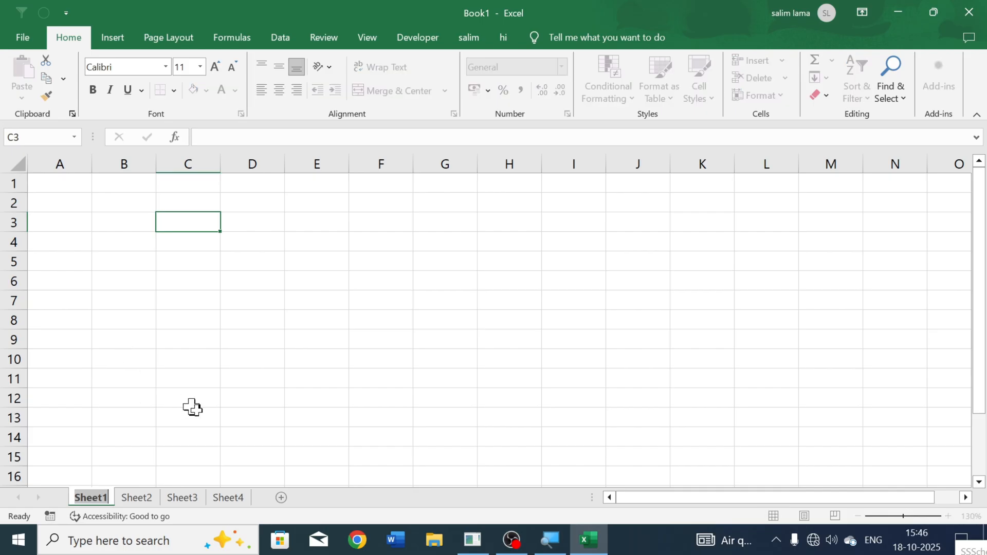
{"action": "type", "text": "bu"}
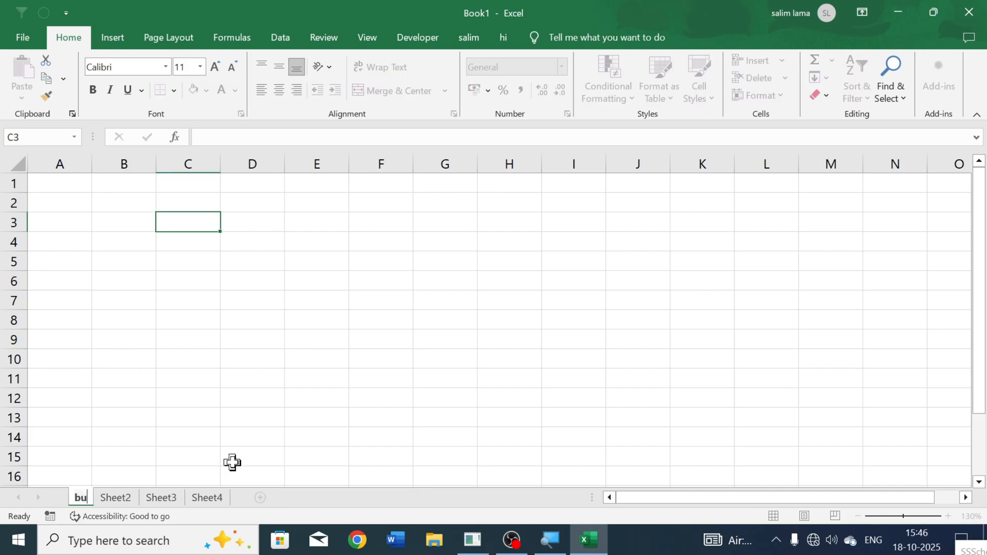
{"action": "type", "text": "dget sheet"}
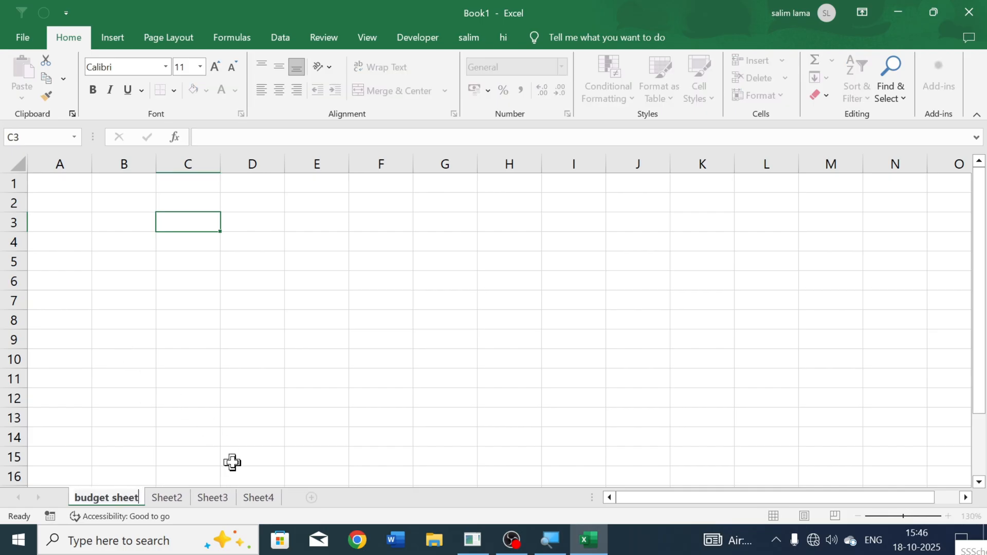
{"action": "key", "text": "Return"}
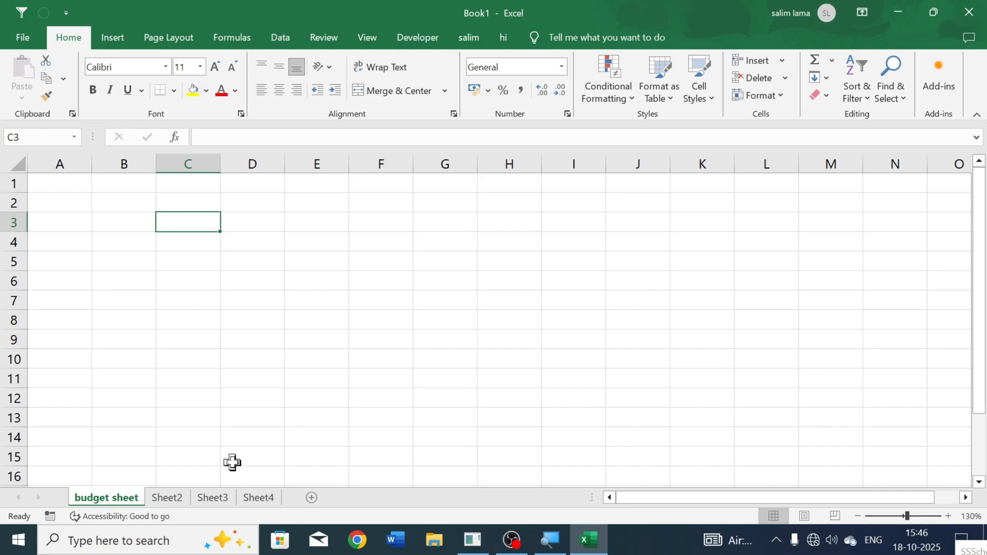
Step: Select cell A2 on the budget sheet and enlarge the worksheet view to 205%
{"action": "left_click", "coordinate": [103, 300]}
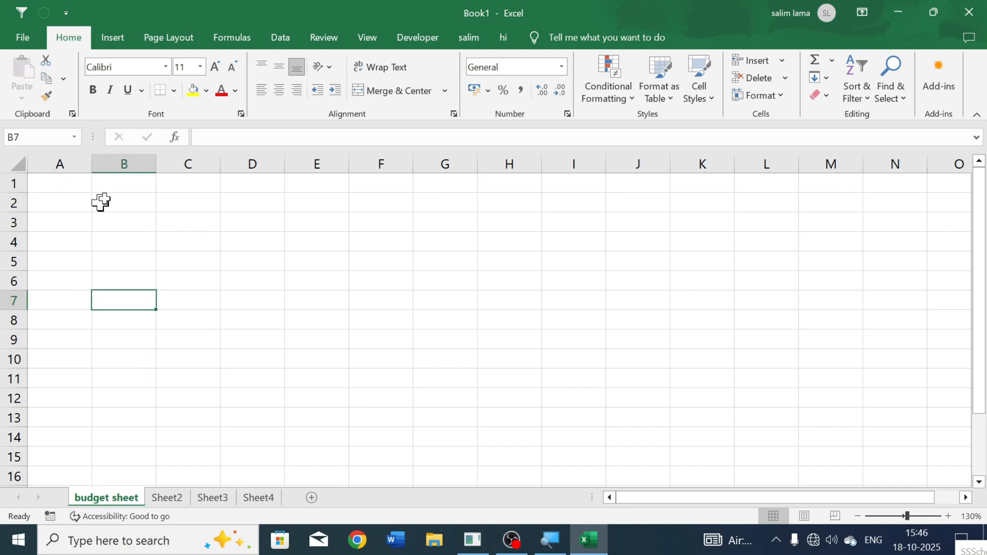
{"action": "left_click", "coordinate": [77, 206]}
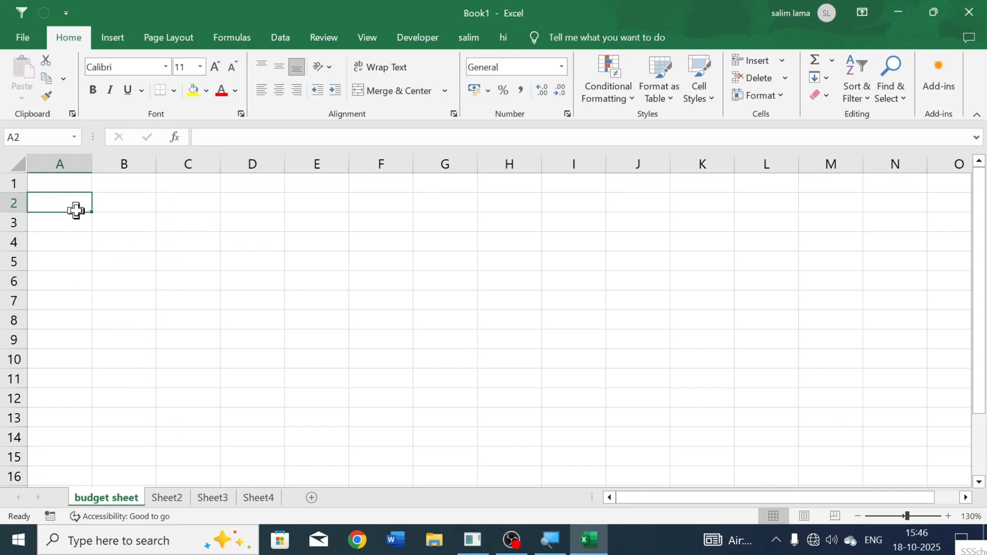
{"action": "scroll", "coordinate": [76, 210], "scroll_direction": "up", "scroll_amount": 5}
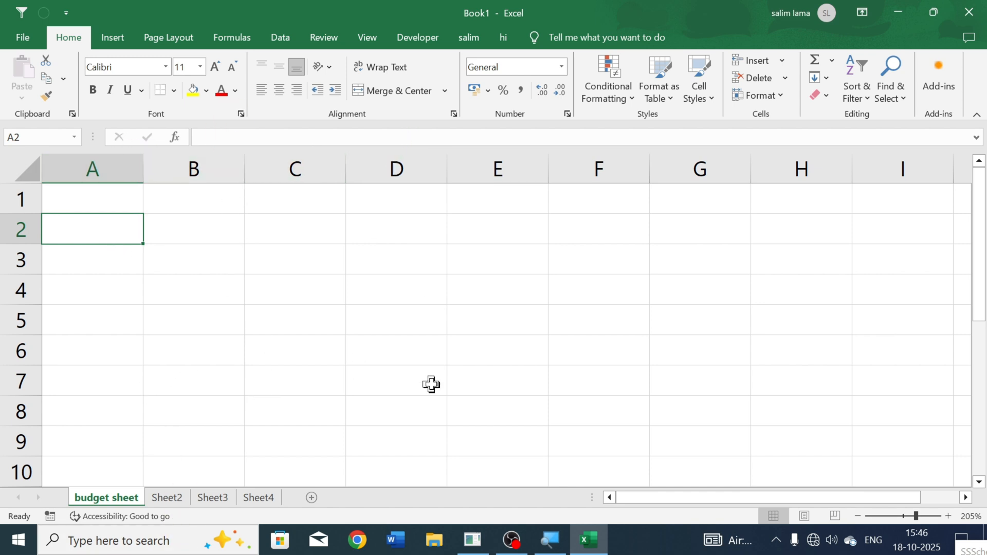
Step: Select entire rows 1 and 4, columns B, C and D, and rows 1 and 2 in turn to distinguish rows from columns
{"action": "left_click", "coordinate": [16, 200]}
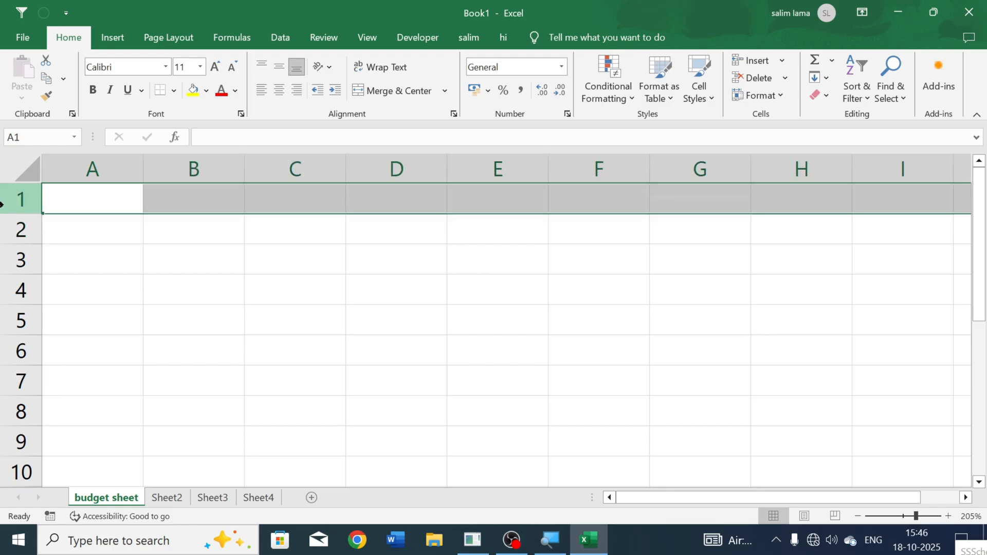
{"action": "left_click_drag", "start_coordinate": [5, 257], "coordinate": [4, 294]}
{"action": "left_click", "coordinate": [4, 294]}
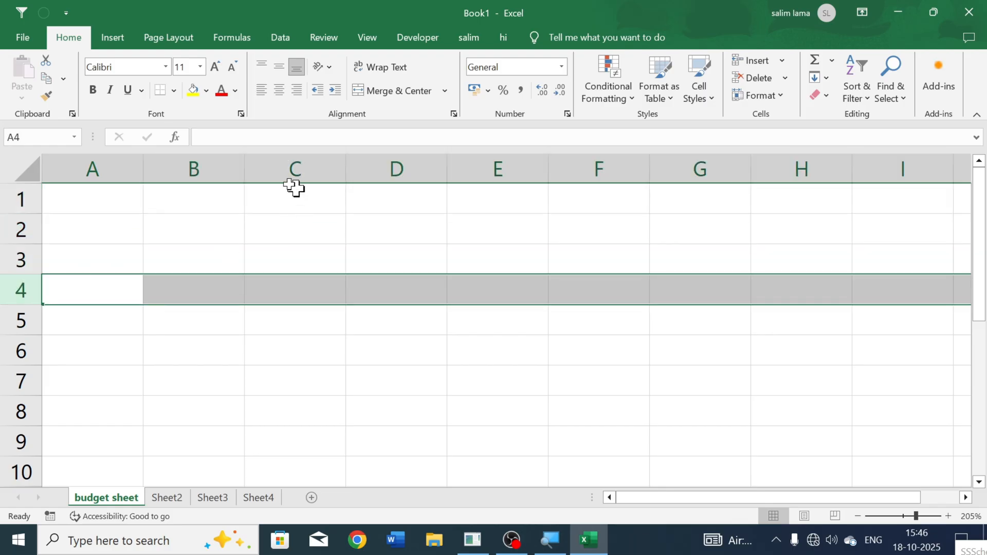
{"action": "left_click", "coordinate": [203, 160]}
{"action": "left_click", "coordinate": [301, 177]}
{"action": "left_click", "coordinate": [395, 162]}
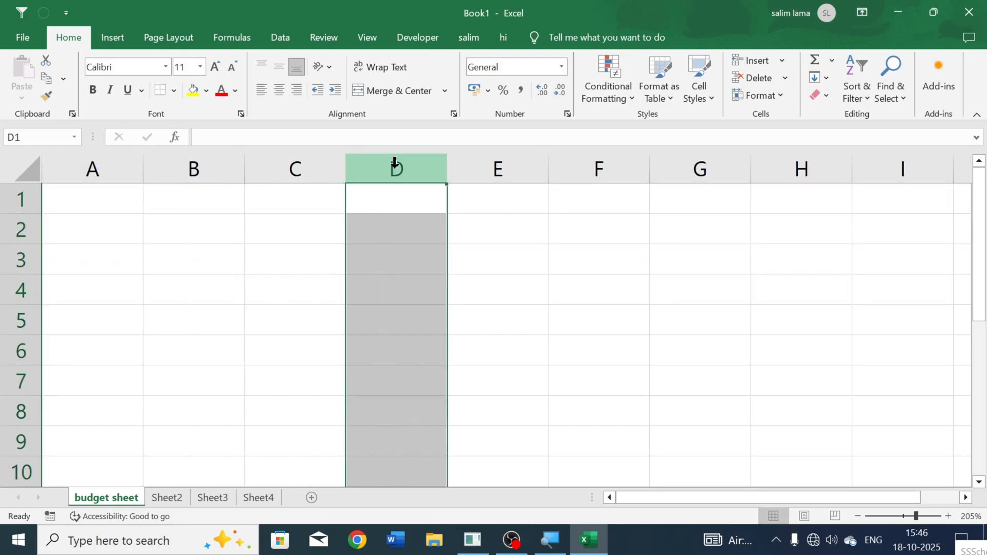
{"action": "left_click", "coordinate": [9, 200]}
{"action": "left_click", "coordinate": [10, 234]}
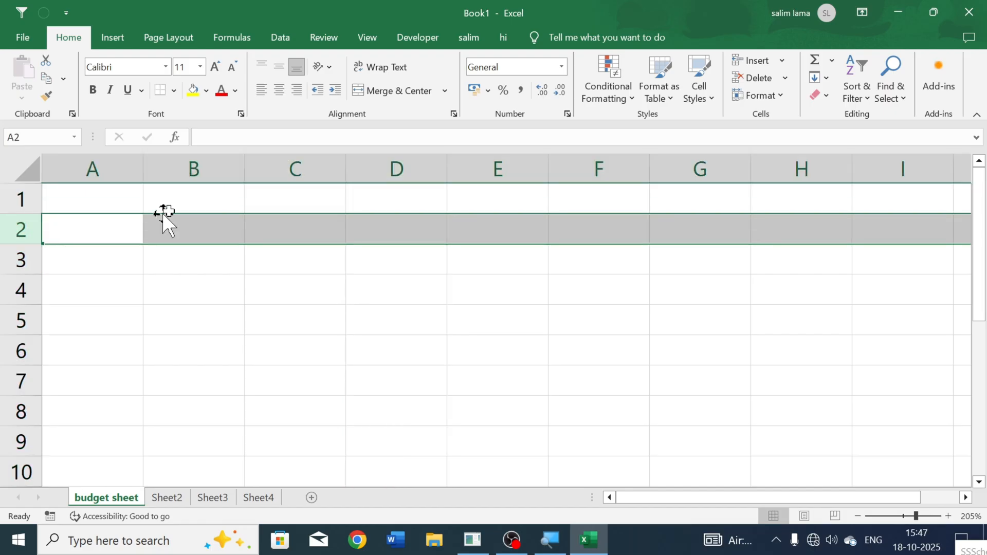
Step: Highlight column B and row 2, select their intersecting cell B2, and step through the neighbouring cells C2 to C4
{"action": "left_click", "coordinate": [214, 159]}
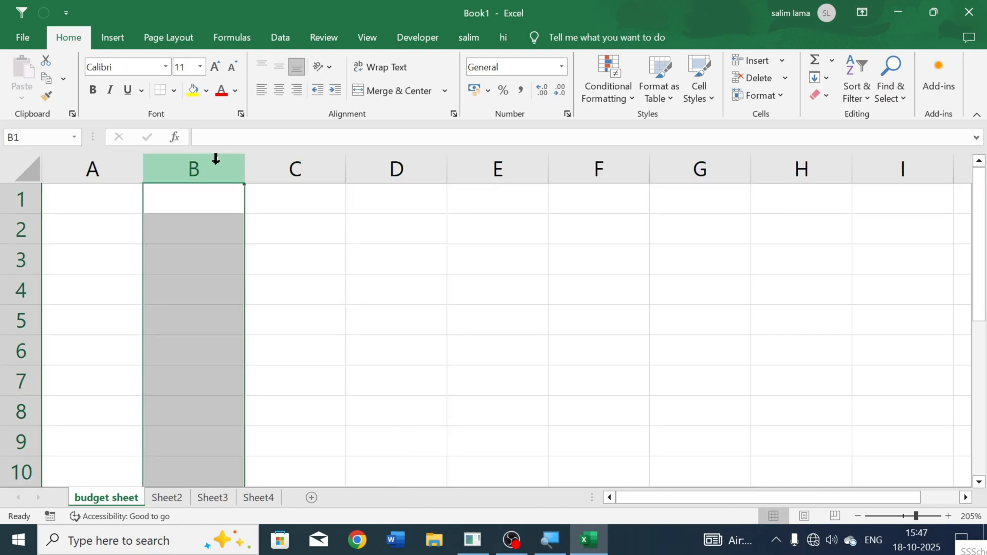
{"action": "left_click", "coordinate": [8, 228]}
{"action": "left_click", "coordinate": [207, 228]}
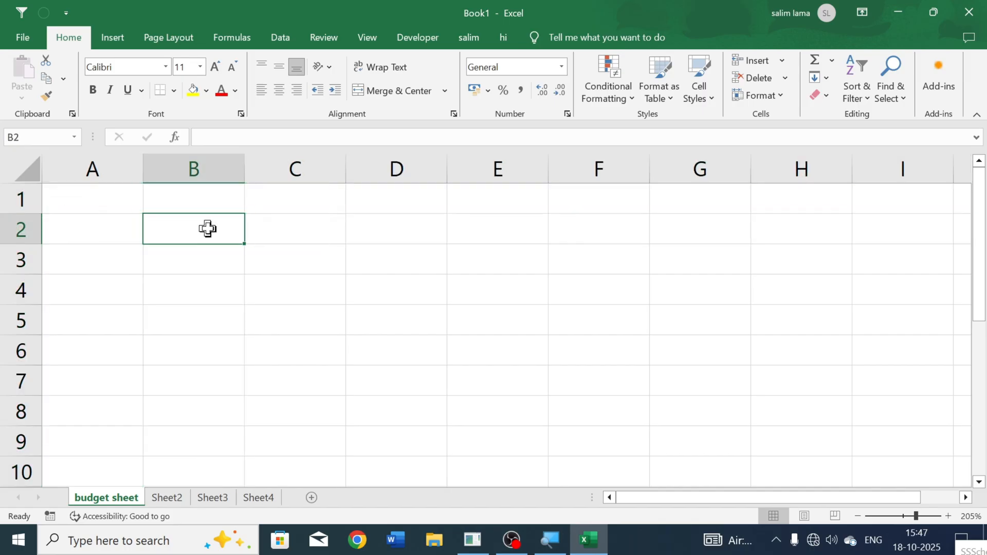
{"action": "left_click", "coordinate": [283, 222]}
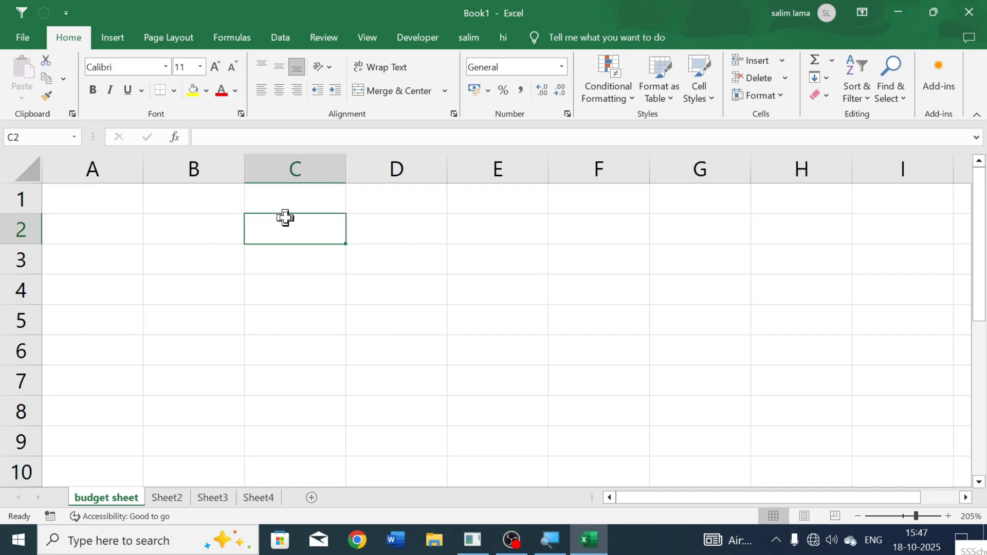
{"action": "left_click", "coordinate": [291, 256]}
{"action": "left_click", "coordinate": [282, 286]}
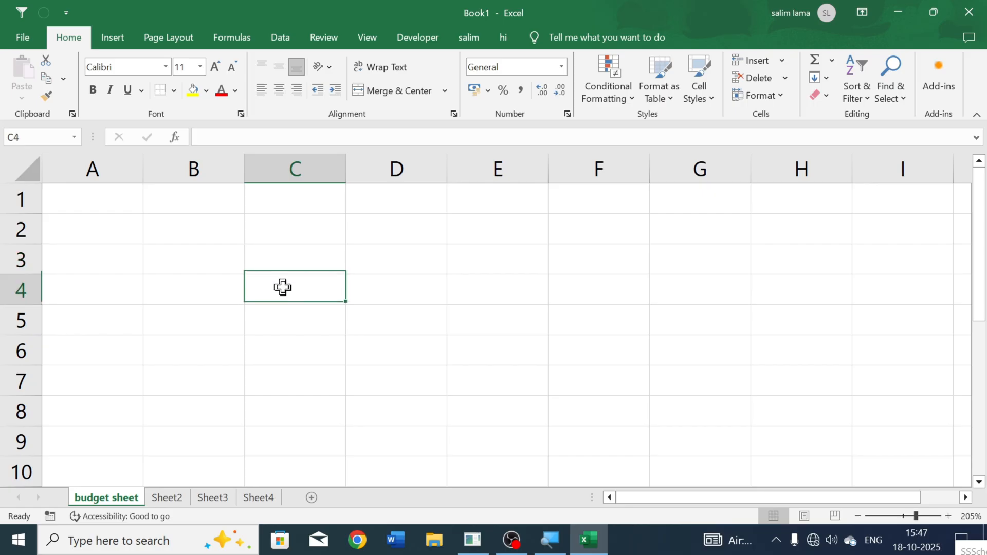
Step: Enter the text cell in C3 as a trial entry and clear it again
{"action": "left_click", "coordinate": [283, 261]}
{"action": "type", "text": "cell"}
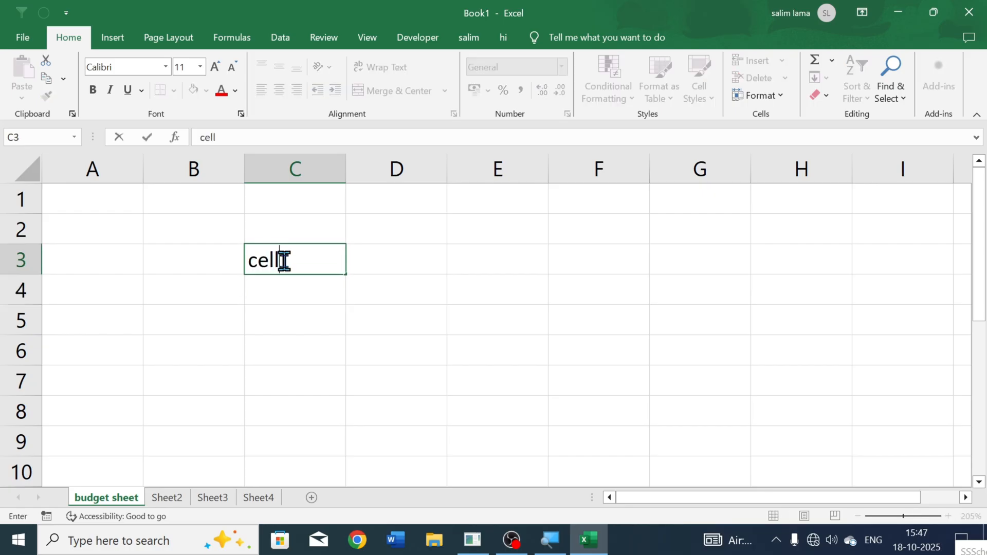
{"action": "key", "text": "Return"}
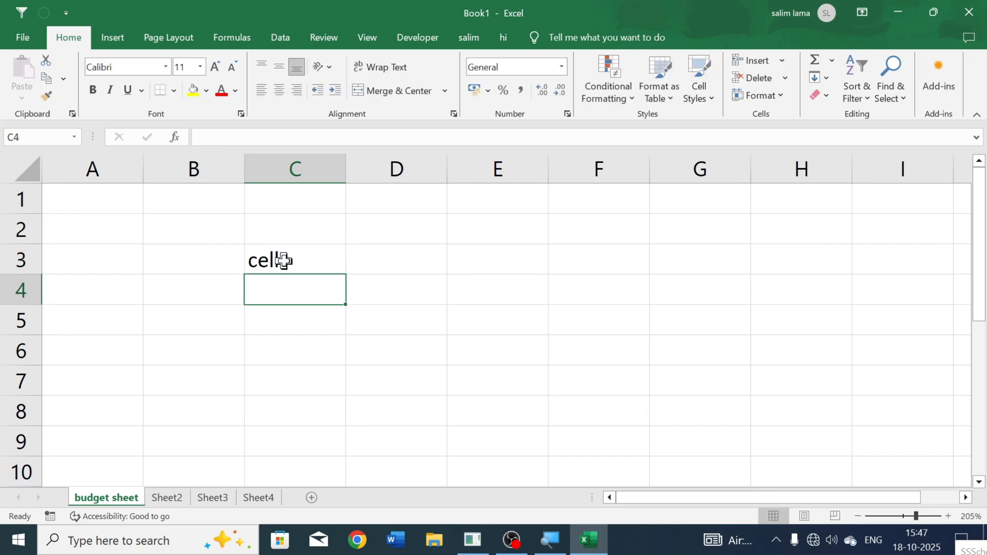
{"action": "left_click", "coordinate": [284, 260]}
{"action": "key", "text": "BackSpace"}
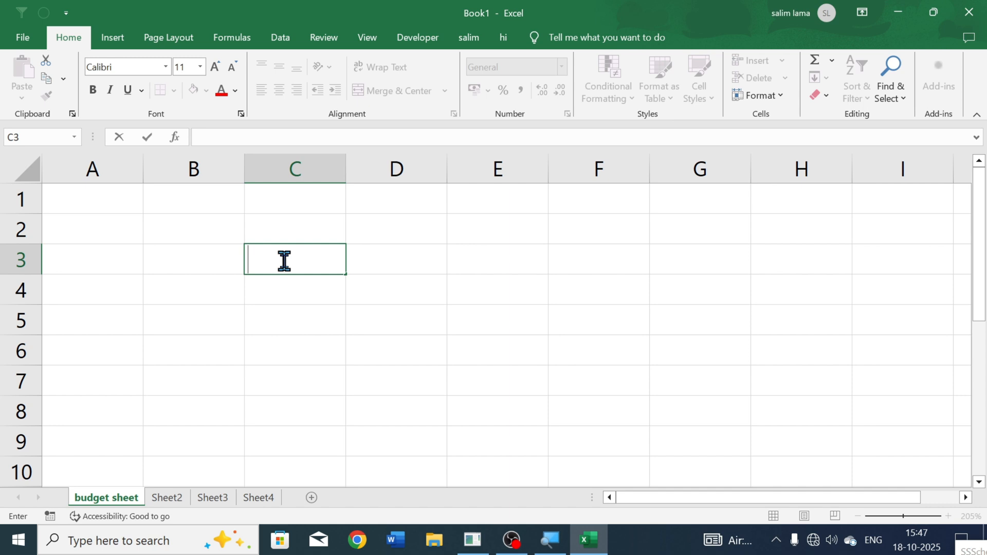
{"action": "left_click", "coordinate": [119, 229]}
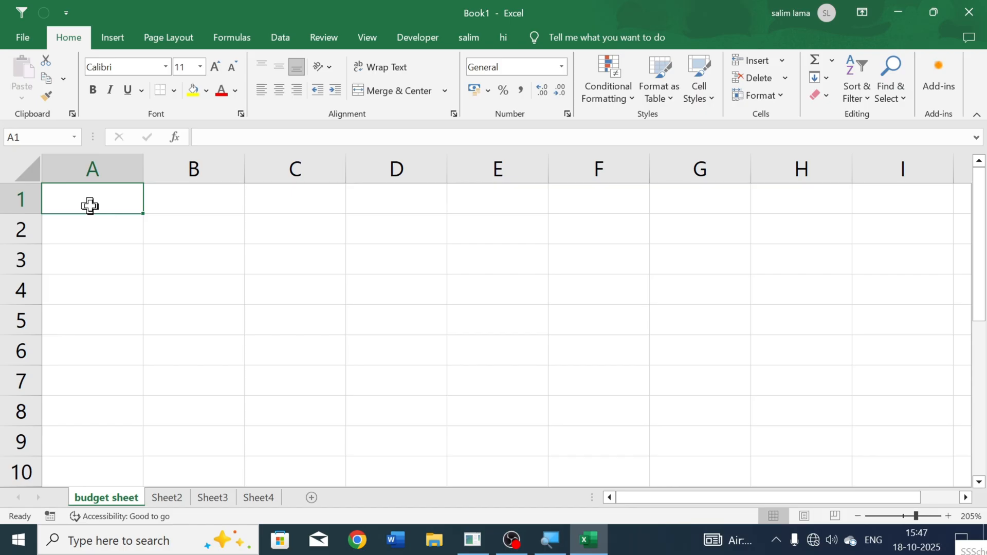
Step: Jump between cell A1 and the last row of column A to check the row limit, enlarging the view to 265%
{"action": "key", "text": "ctrl+Down"}
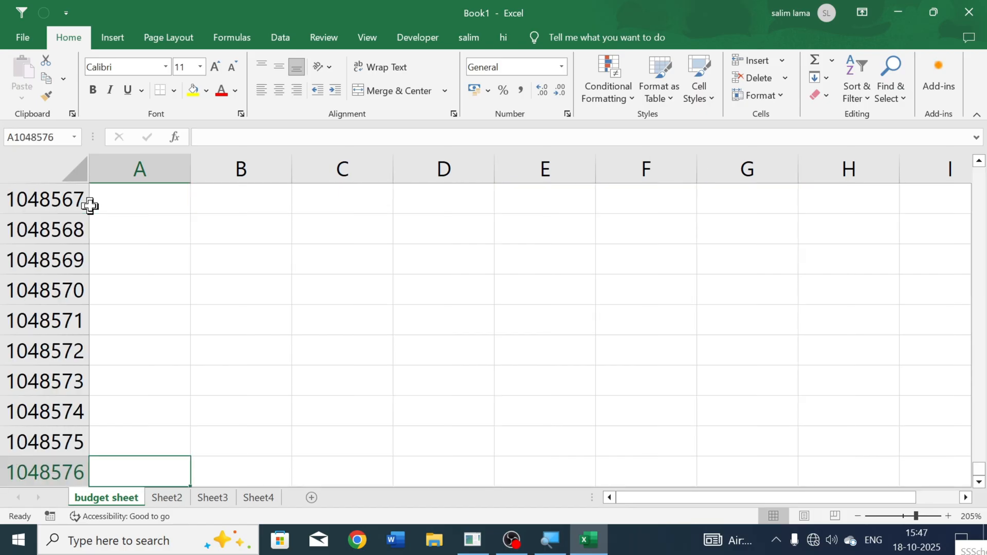
{"action": "scroll", "coordinate": [57, 468], "scroll_direction": "up", "scroll_amount": 4, "text": "ctrl"}
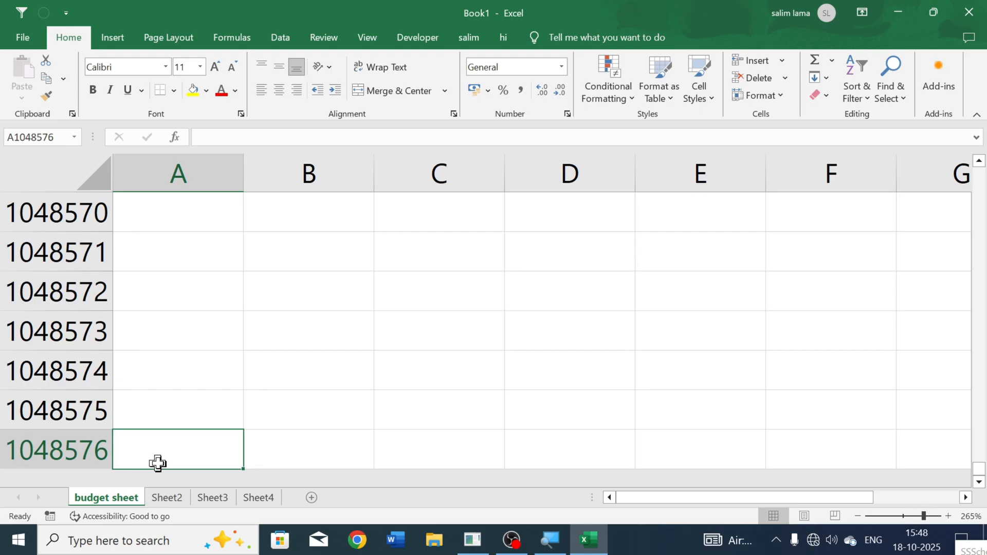
{"action": "key", "text": "ctrl+Home"}
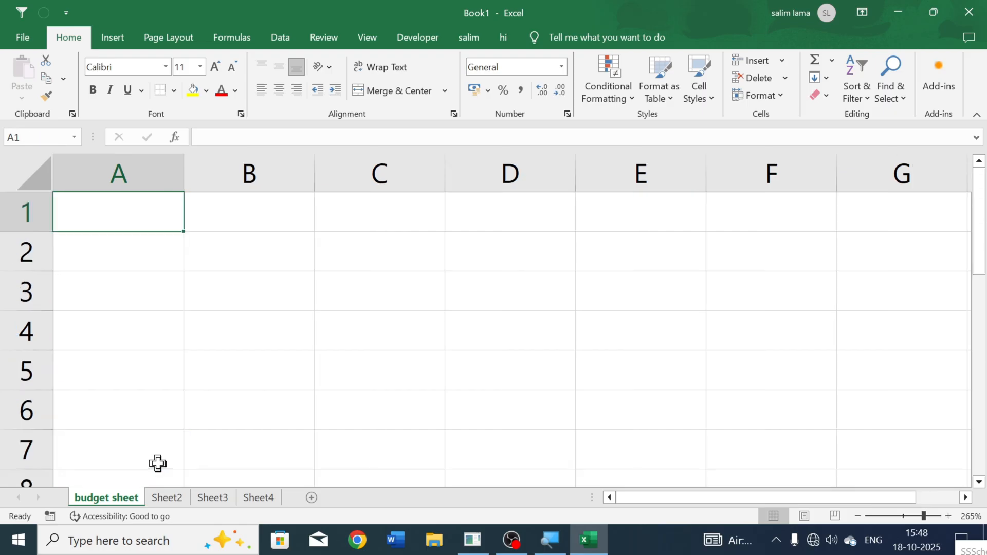
{"action": "key", "text": "ctrl+Down"}
{"action": "key", "text": "ctrl+Home"}
Step: Jump between the first and last columns of row 1, ending at the last column
{"action": "key", "text": "ctrl+Right"}
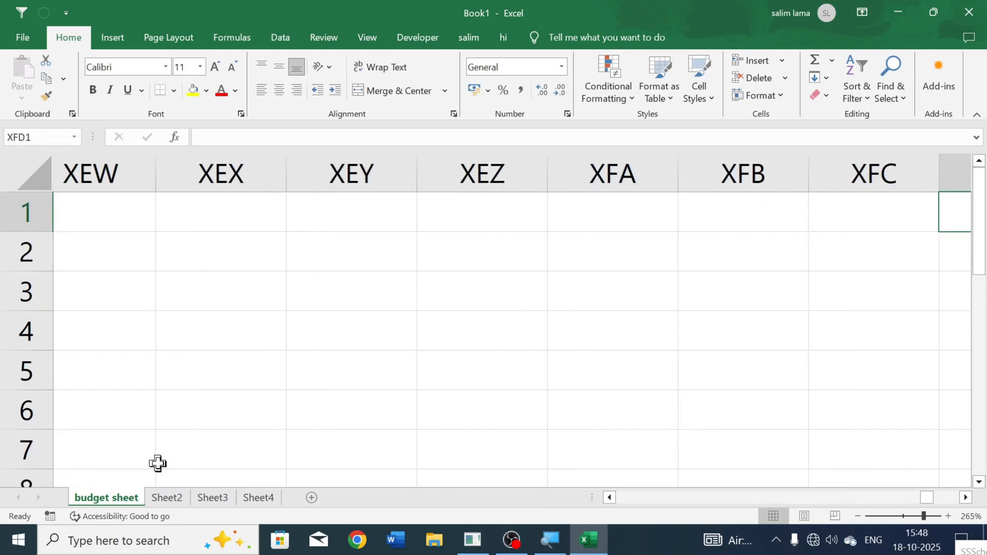
{"action": "key", "text": "ctrl+Left"}
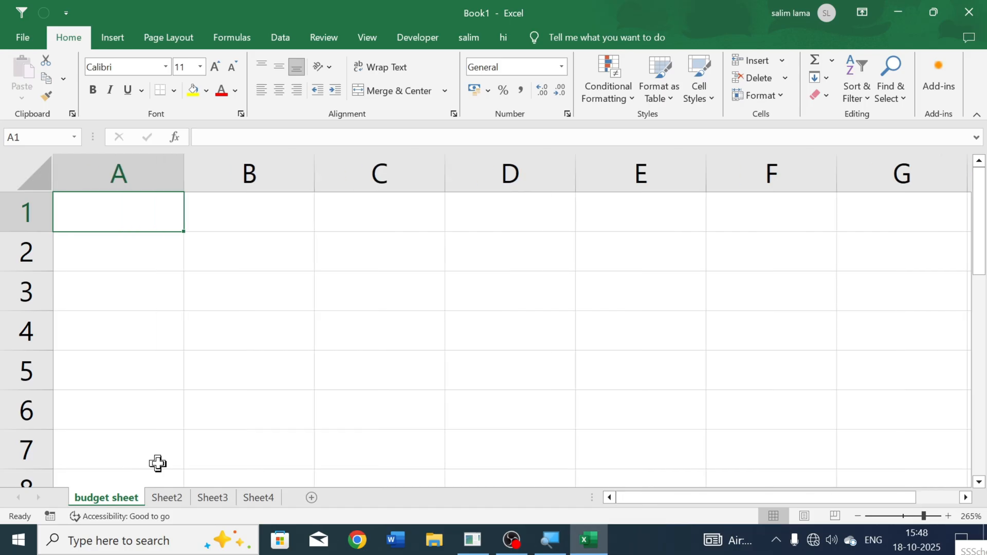
{"action": "key", "text": "ctrl+Right"}
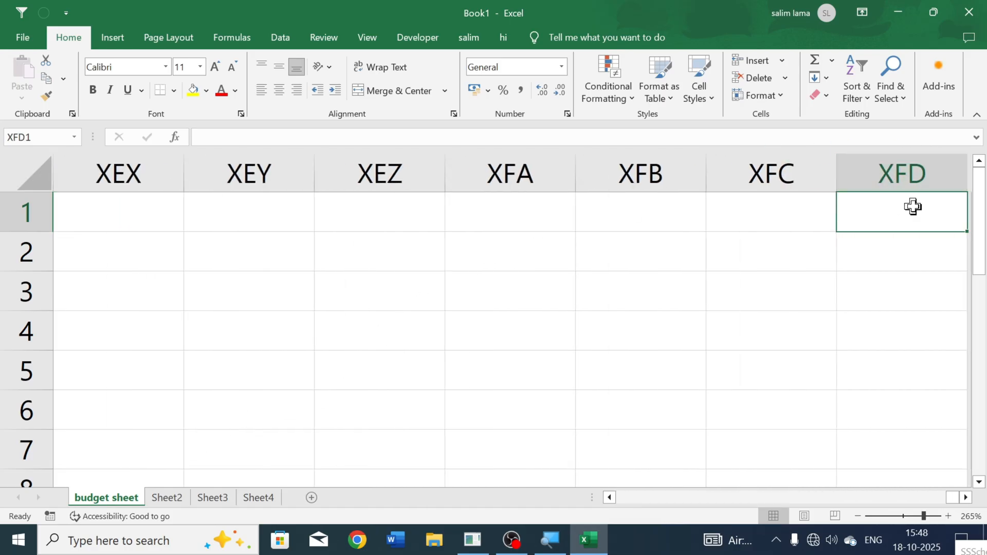
Step: Turn on the R1C1 reference style in the formula options so columns are labelled with numbers
{"action": "left_click", "coordinate": [20, 39]}
{"action": "left_click", "coordinate": [53, 495]}
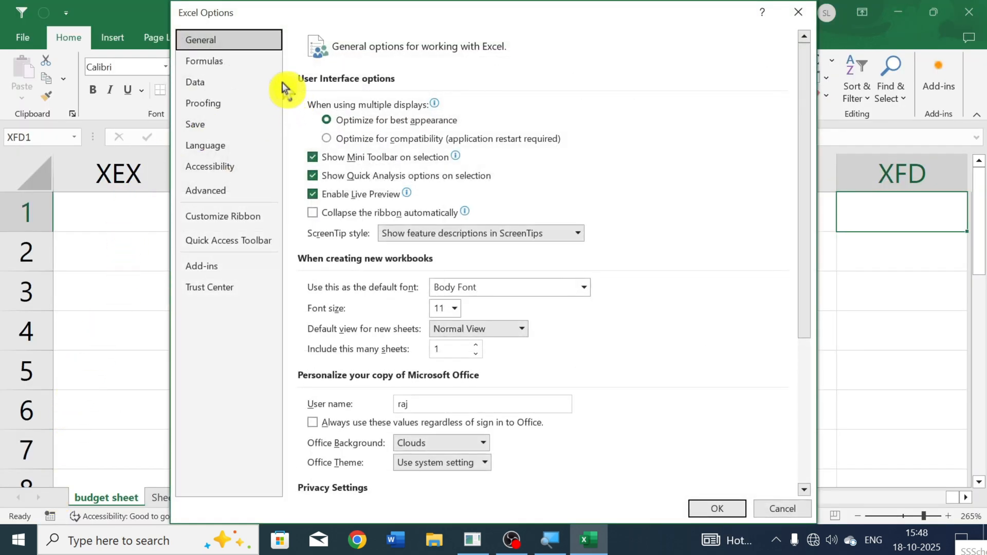
{"action": "left_click", "coordinate": [227, 66]}
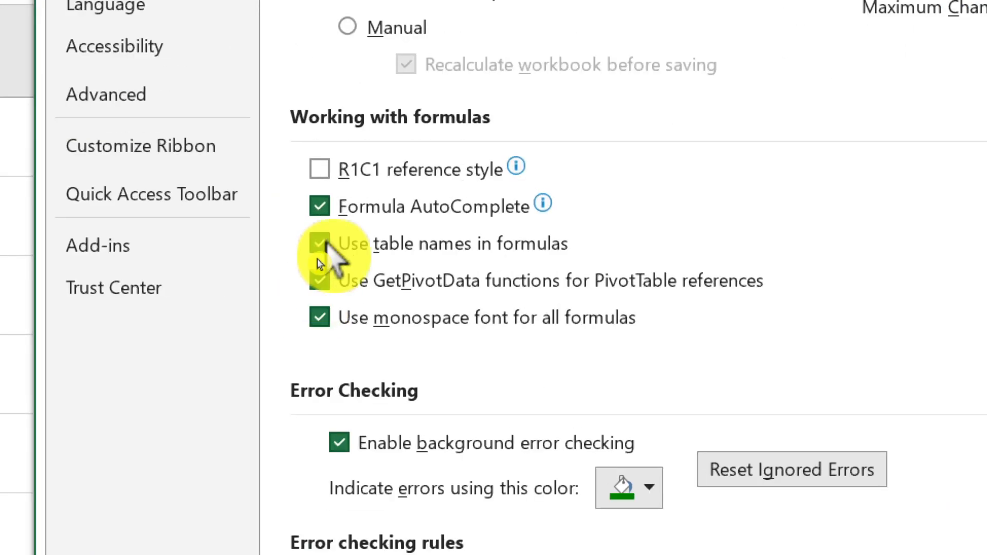
{"action": "mouse_move", "coordinate": [328, 186]}
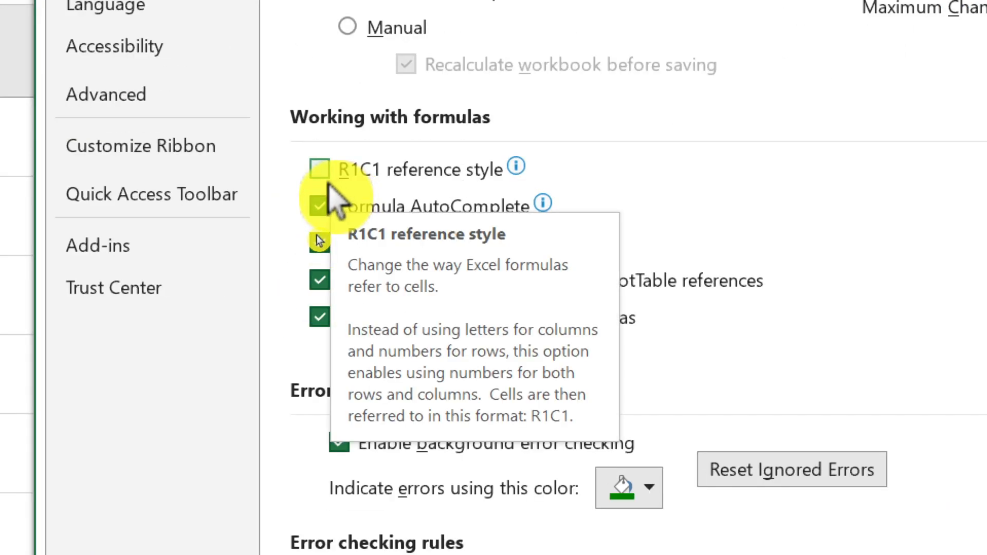
{"action": "left_click", "coordinate": [318, 176]}
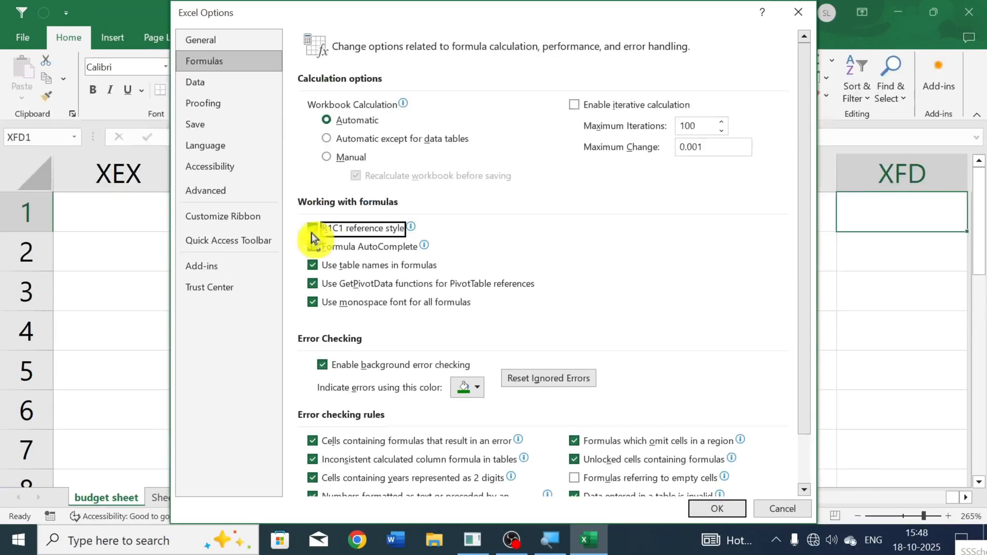
{"action": "left_click", "coordinate": [696, 513]}
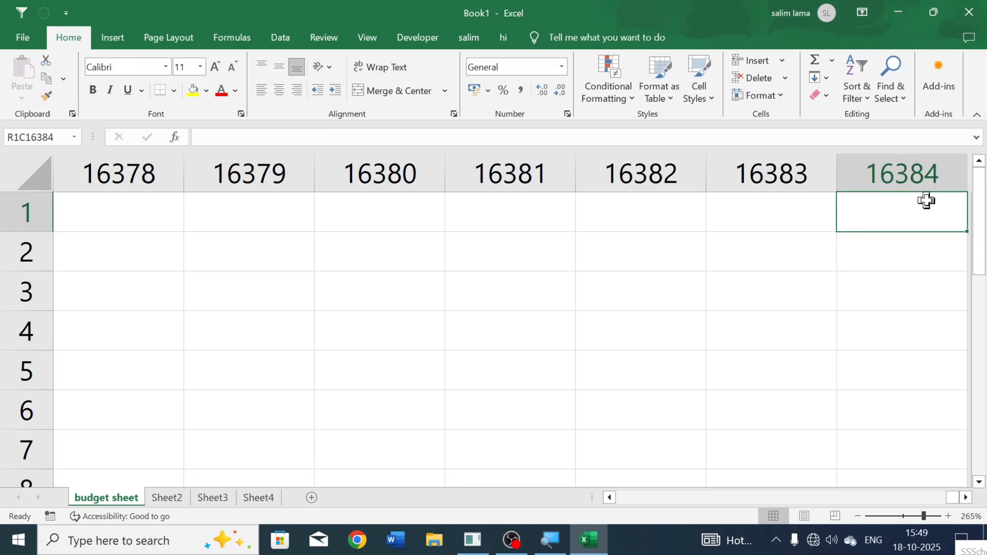
Step: Jump to the very last cell of the worksheet and return to the first cell, R1C1
{"action": "key", "text": "ctrl+Down"}
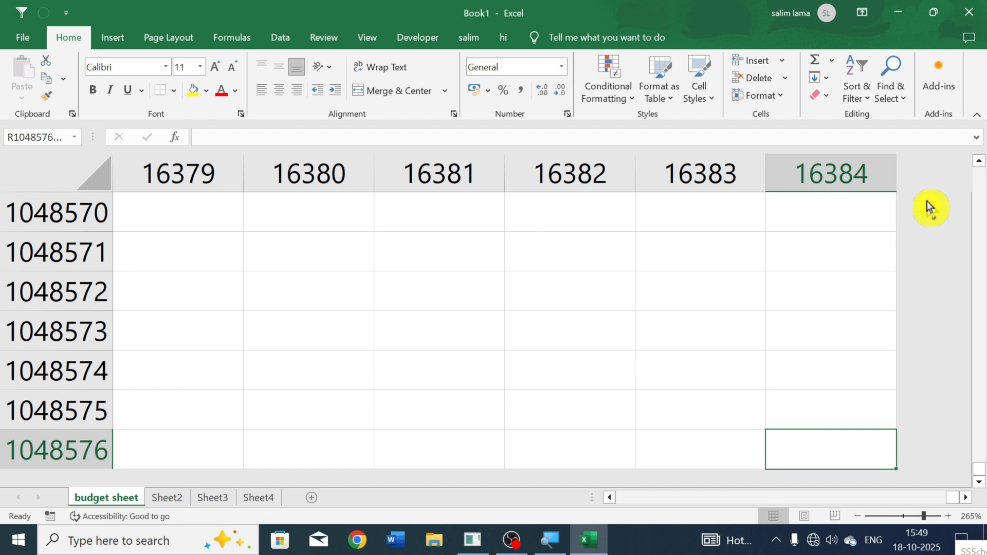
{"action": "key", "text": "ctrl+Left"}
{"action": "key", "text": "ctrl+Up"}
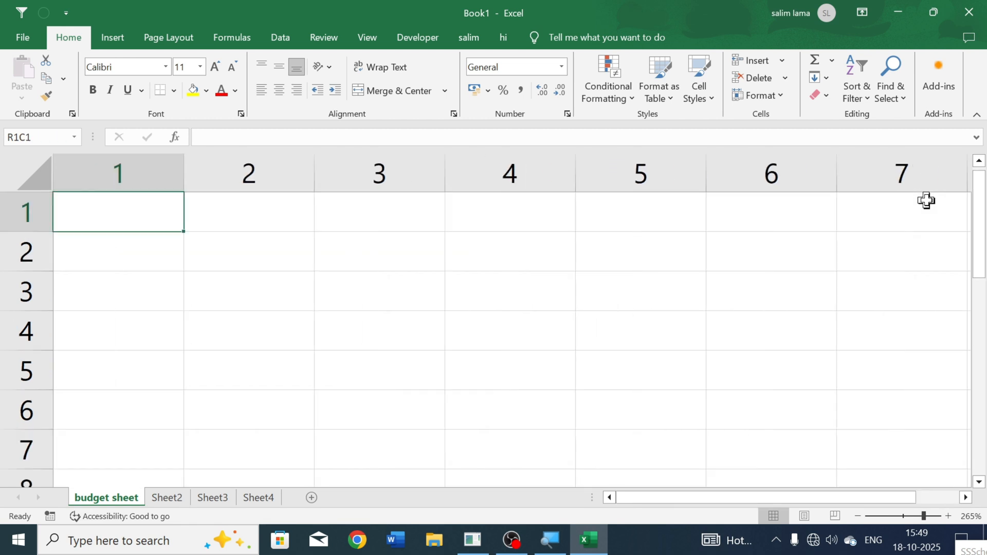
Step: Enter the heading "sr no" in cell R1C1
{"action": "left_click", "coordinate": [170, 262]}
{"action": "left_click", "coordinate": [267, 242]}
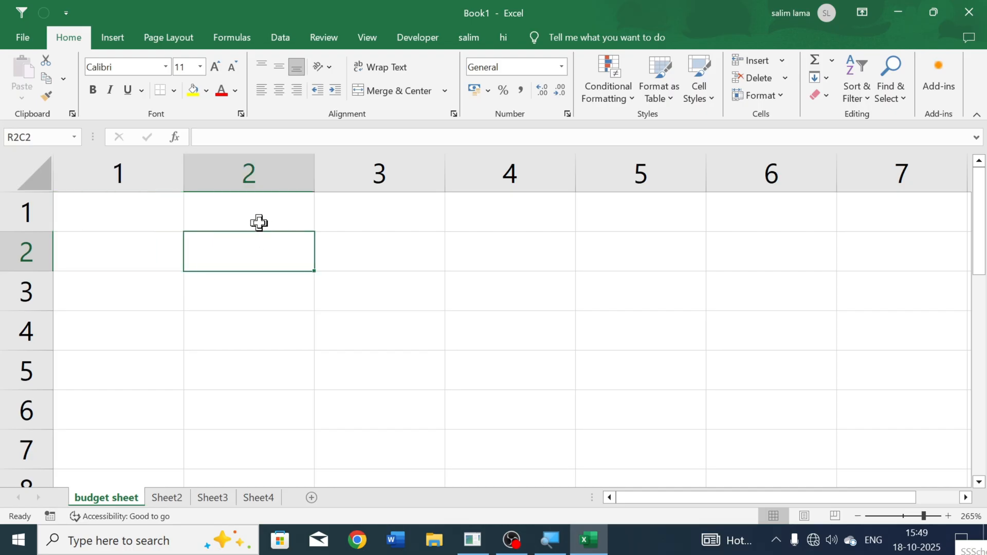
{"action": "left_click", "coordinate": [260, 222]}
{"action": "left_click", "coordinate": [118, 219]}
{"action": "type", "text": "srn"}
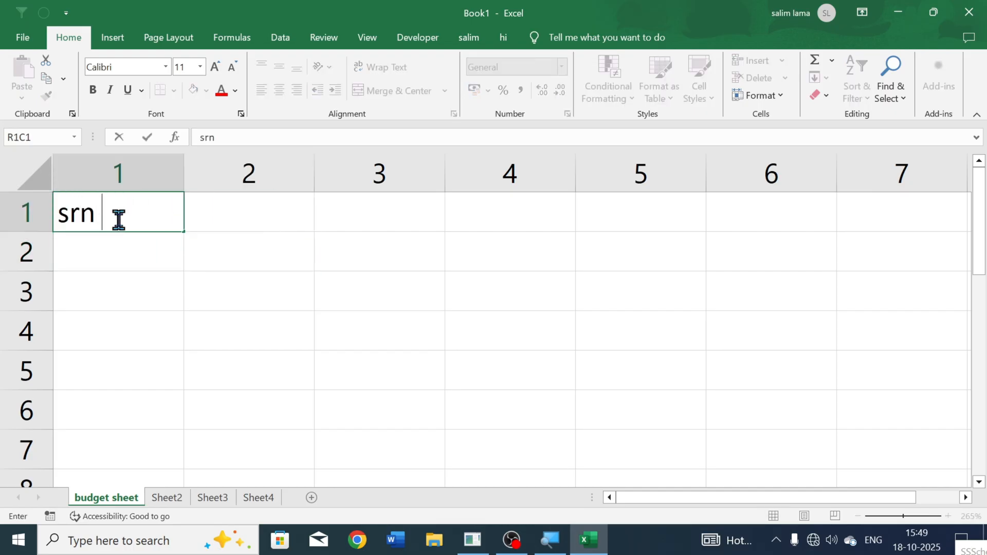
{"action": "key", "text": "BackSpace"}
{"action": "type", "text": "no"}
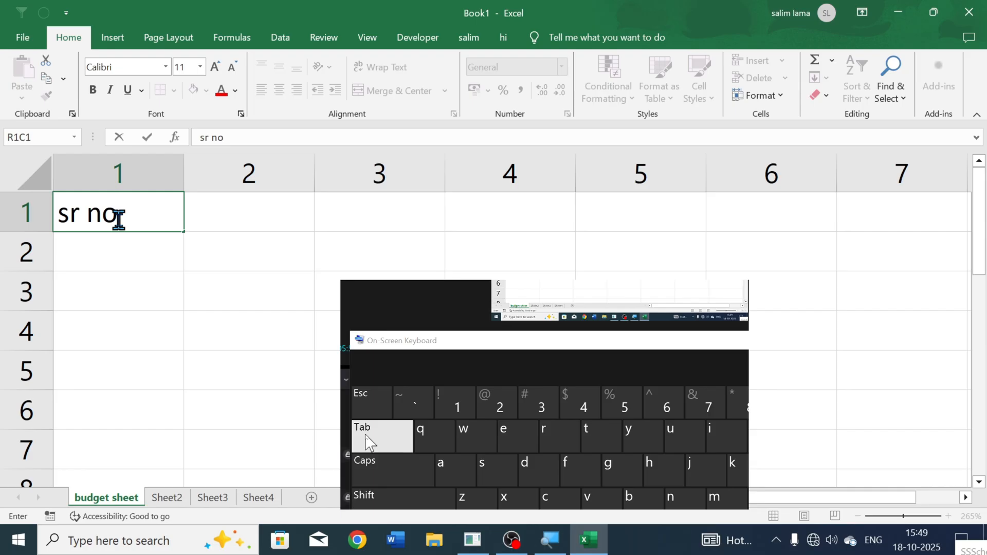
Step: Move along row 1 cell by cell to R1C4 and step back to R1C2
{"action": "left_click", "coordinate": [366, 436]}
{"action": "left_click", "coordinate": [366, 436]}
{"action": "left_click", "coordinate": [366, 436]}
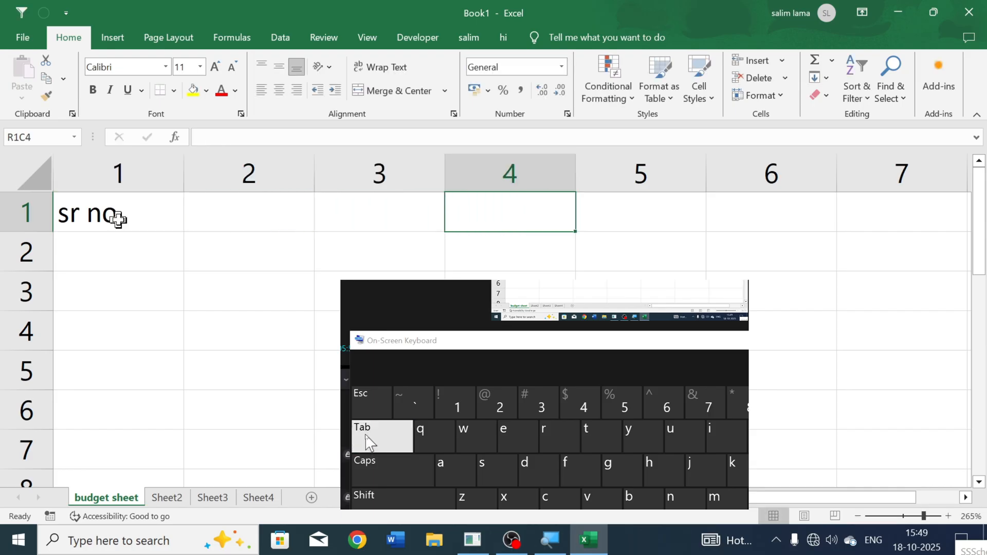
{"action": "left_click", "coordinate": [375, 496]}
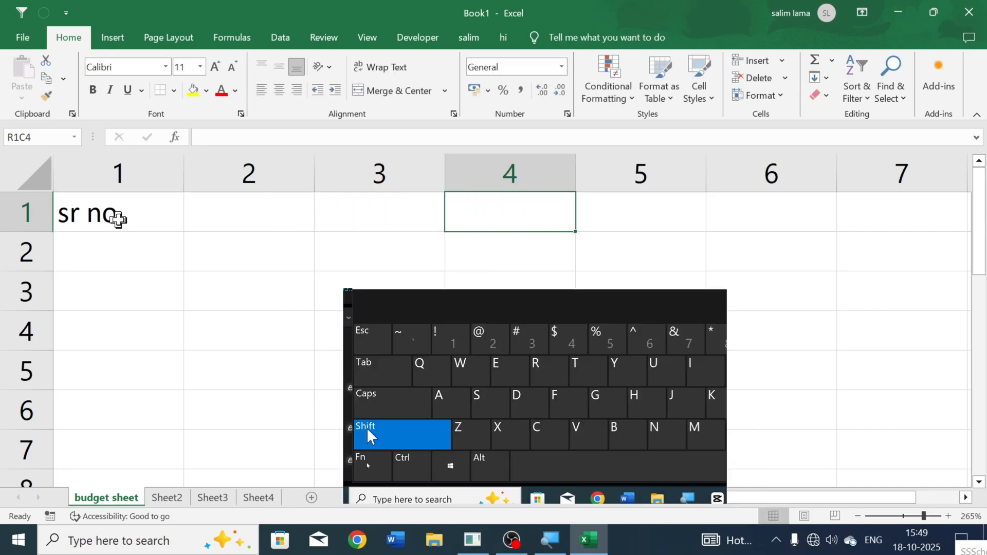
{"action": "left_click", "coordinate": [386, 370]}
{"action": "left_click", "coordinate": [386, 371]}
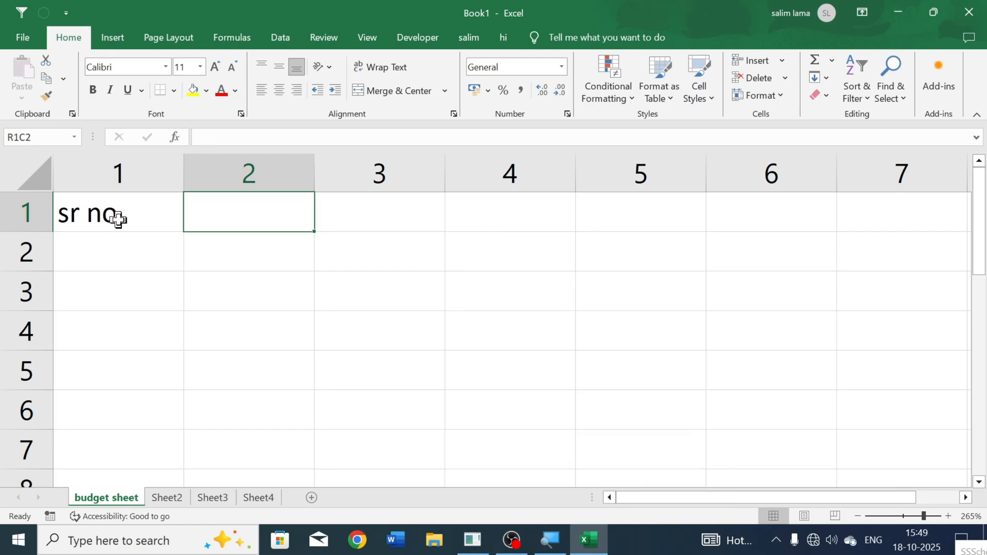
Step: Enter the heading "name of items" in cell R1C2
{"action": "type", "text": "name of "}
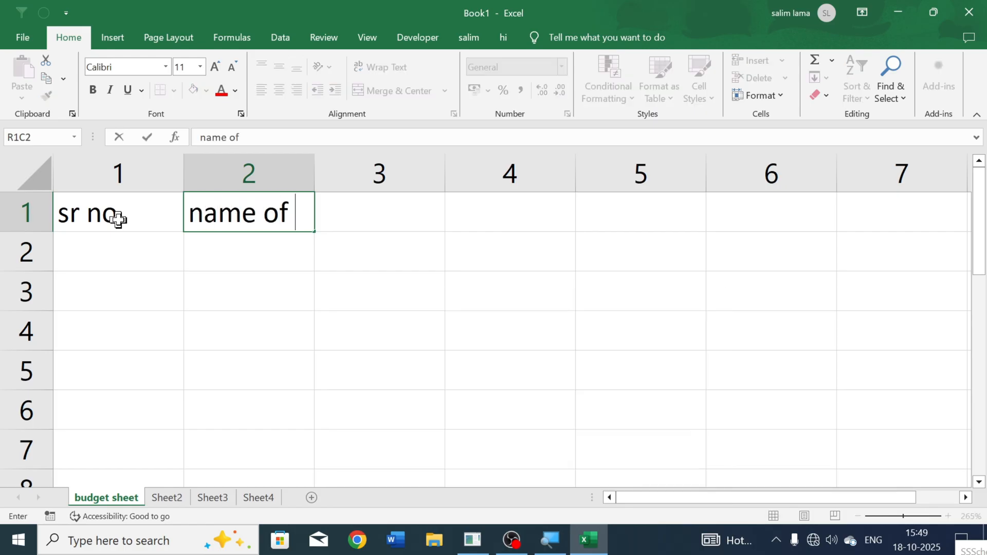
{"action": "type", "text": "items"}
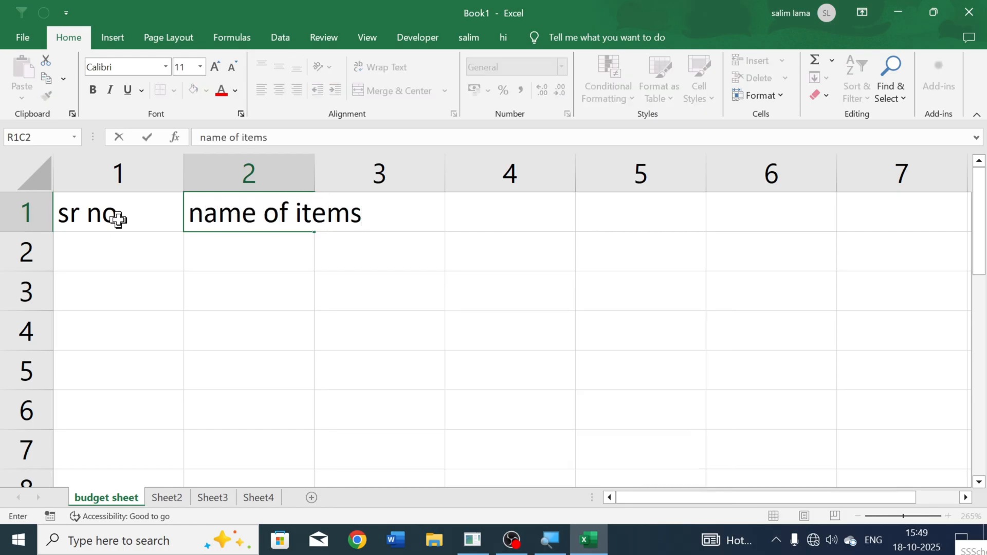
{"action": "key", "text": "Return"}
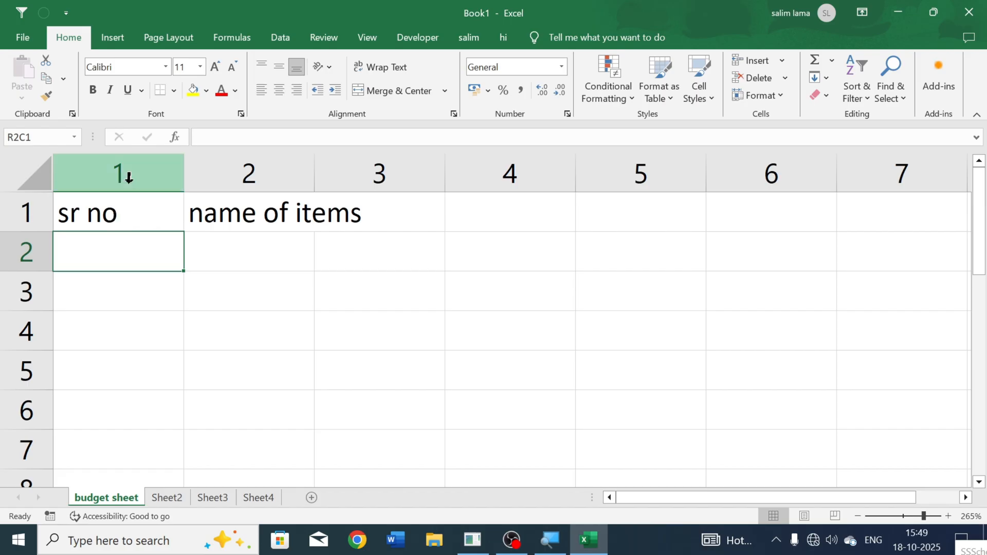
Step: Check which cell holds the overflowing "name of items" heading and autofit column 2 to it
{"action": "left_click", "coordinate": [283, 211]}
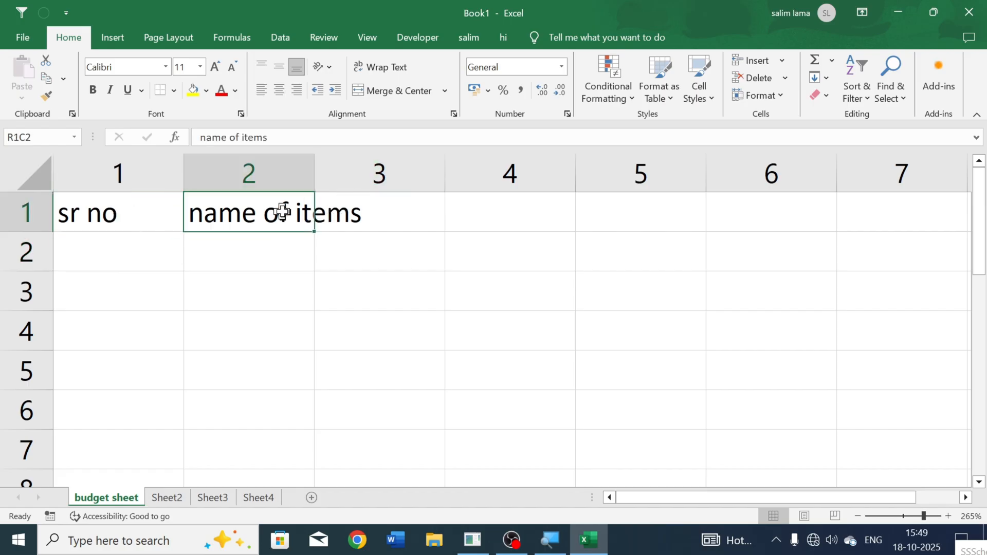
{"action": "left_click", "coordinate": [344, 208]}
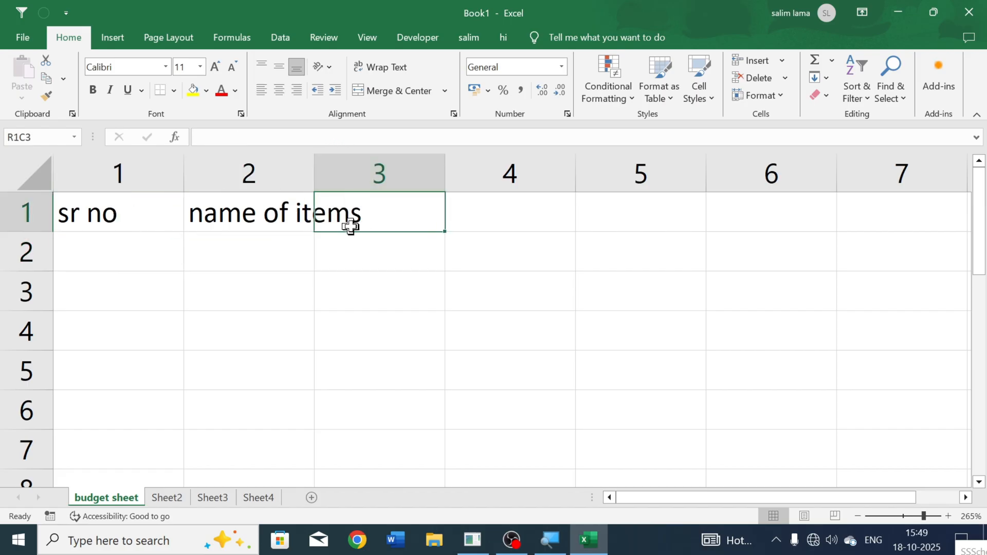
{"action": "left_click", "coordinate": [263, 221]}
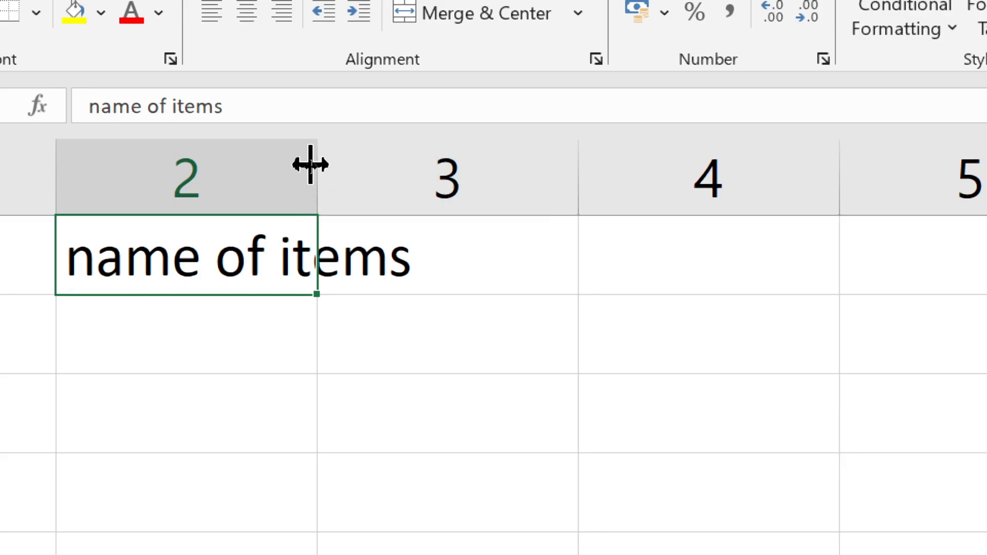
{"action": "double_click", "coordinate": [311, 165]}
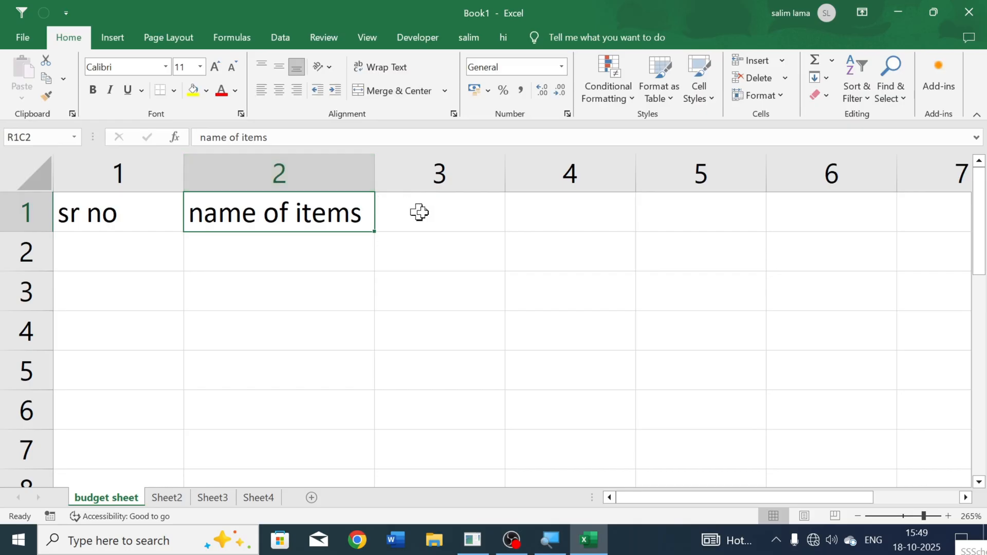
{"action": "left_click", "coordinate": [556, 264]}
Step: Widen column 2 manually and autofit it to its heading again
{"action": "left_click", "coordinate": [427, 173]}
{"action": "left_click_drag", "start_coordinate": [369, 171], "coordinate": [507, 190]}
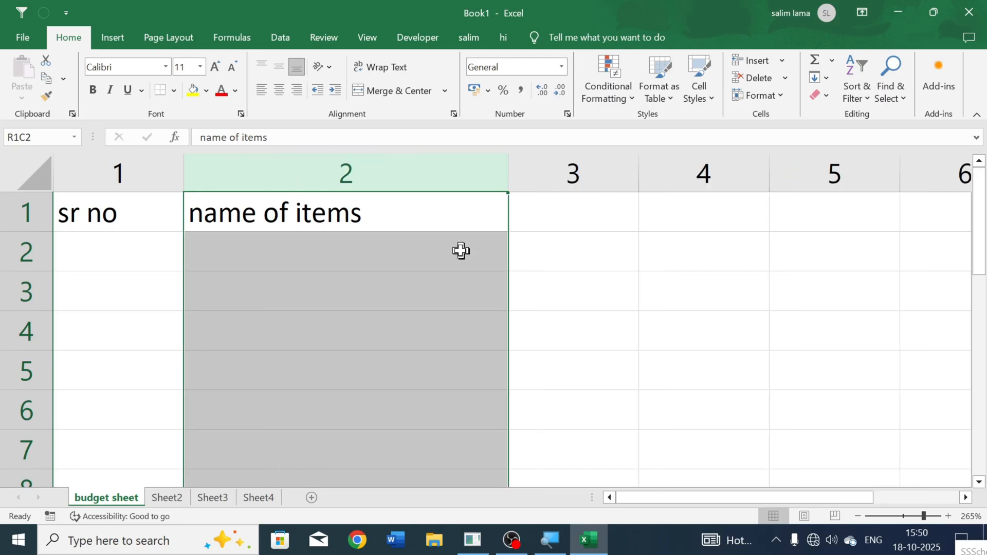
{"action": "double_click", "coordinate": [508, 169]}
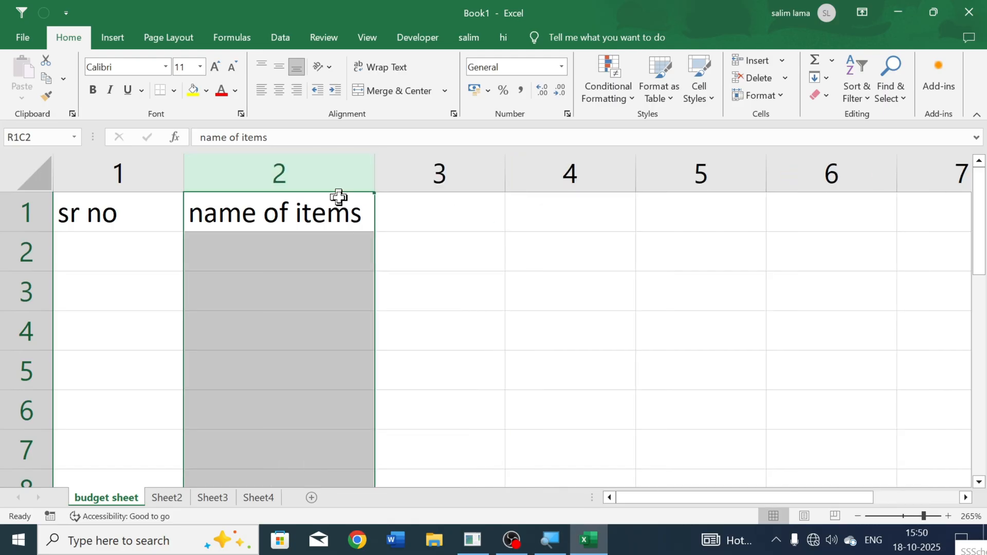
{"action": "left_click", "coordinate": [337, 213]}
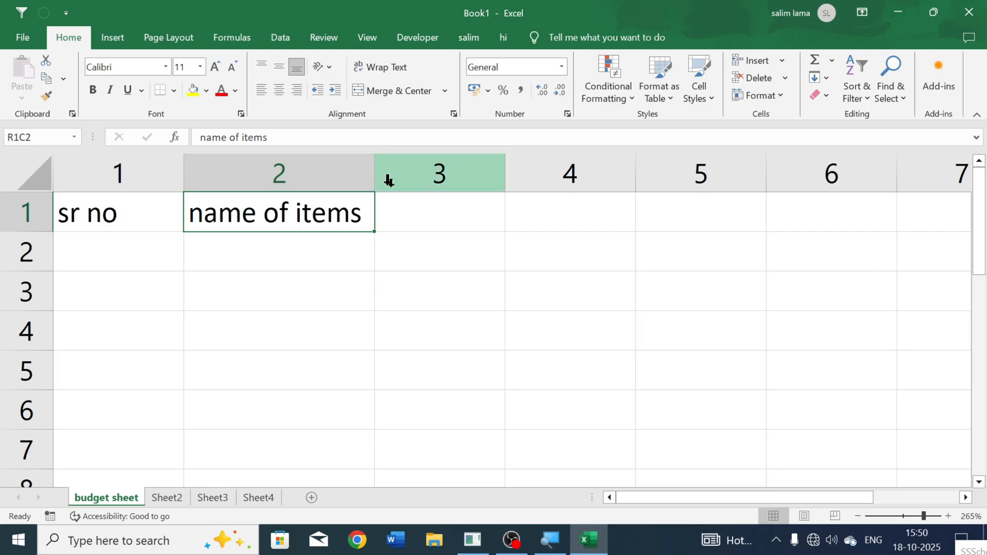
Step: Enter the headings "quantity", "rate" and "amount" in cells R1C3 to R1C5
{"action": "left_click", "coordinate": [420, 214]}
{"action": "type", "text": "quantity"}
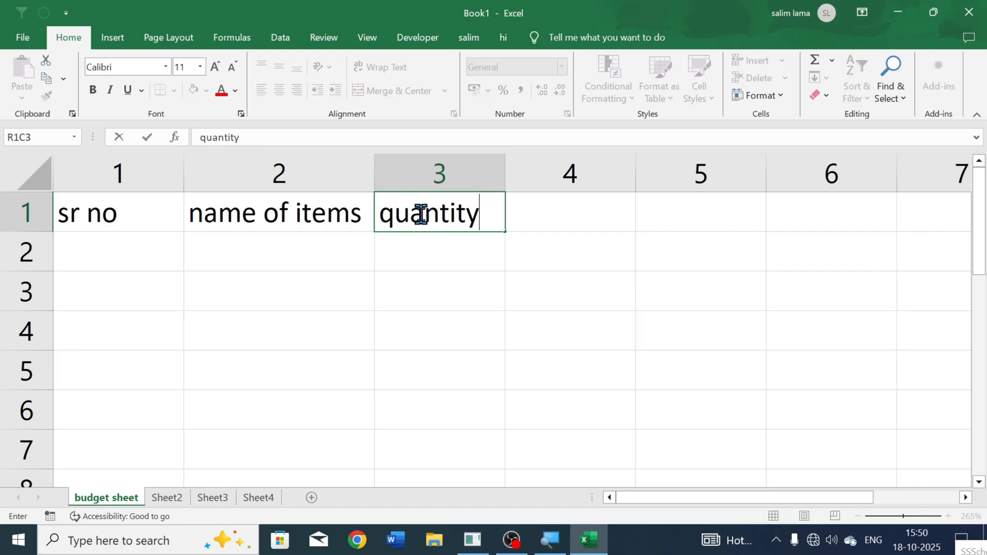
{"action": "key", "text": "Tab"}
{"action": "type", "text": "rate"}
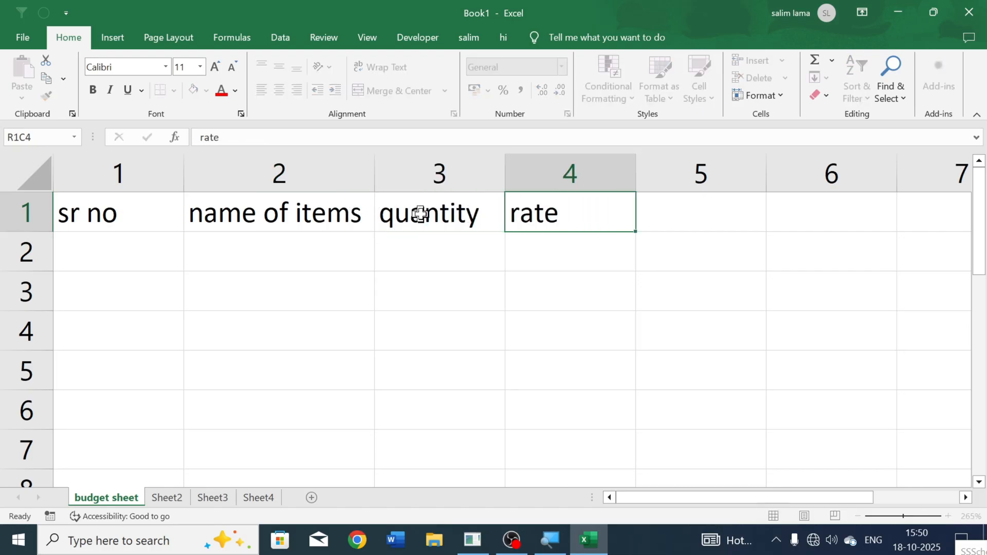
{"action": "key", "text": "Tab"}
{"action": "type", "text": "amount"}
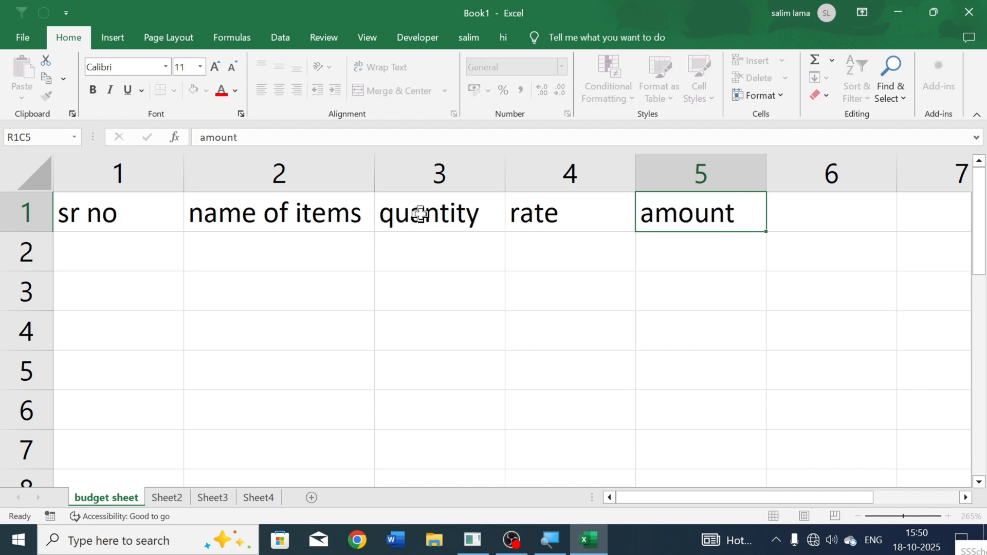
{"action": "key", "text": "Return"}
Step: Enter the first serial number, 1, in cell R2C1 under "sr no"
{"action": "key", "text": "Left"}
{"action": "key", "text": "Left"}
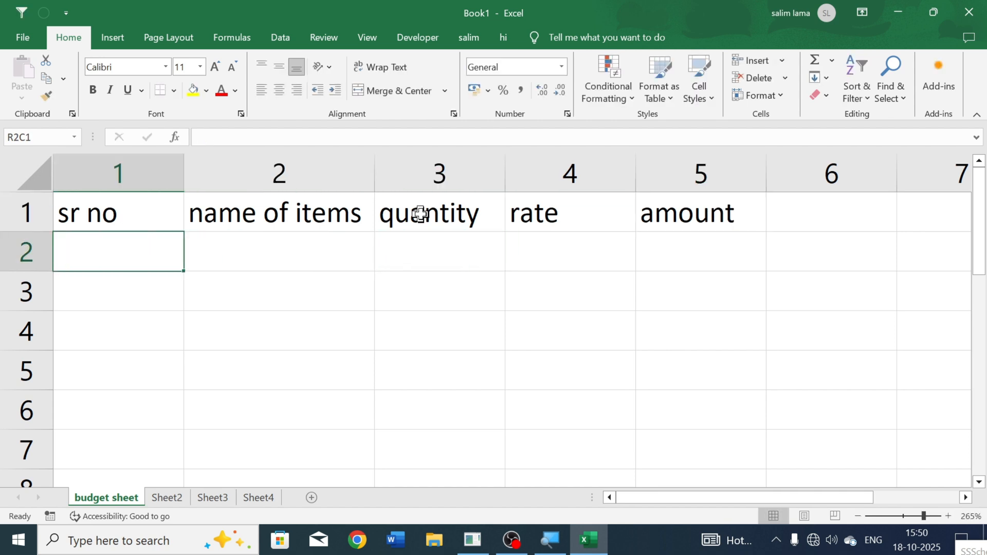
{"action": "type", "text": "1"}
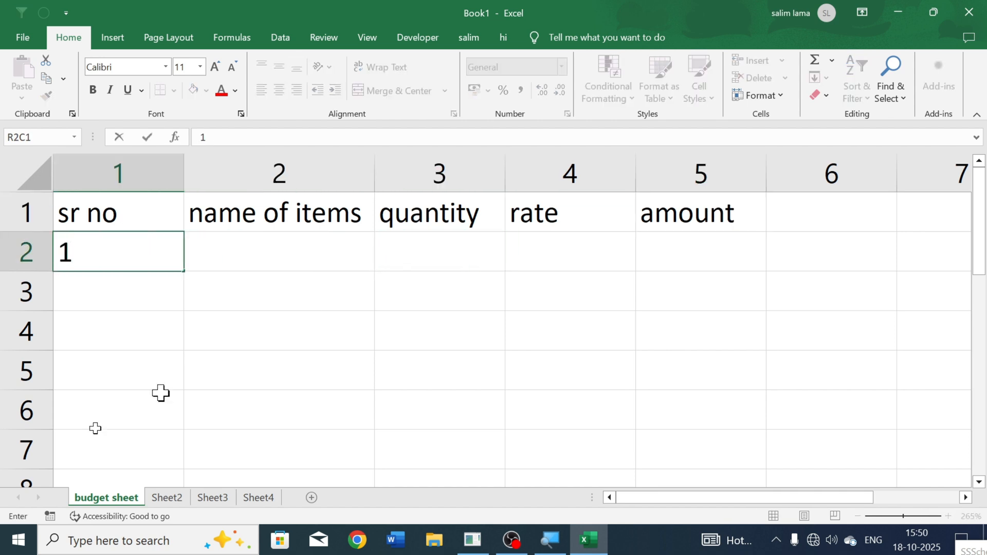
{"action": "left_click", "coordinate": [170, 356]}
{"action": "left_click", "coordinate": [176, 234]}
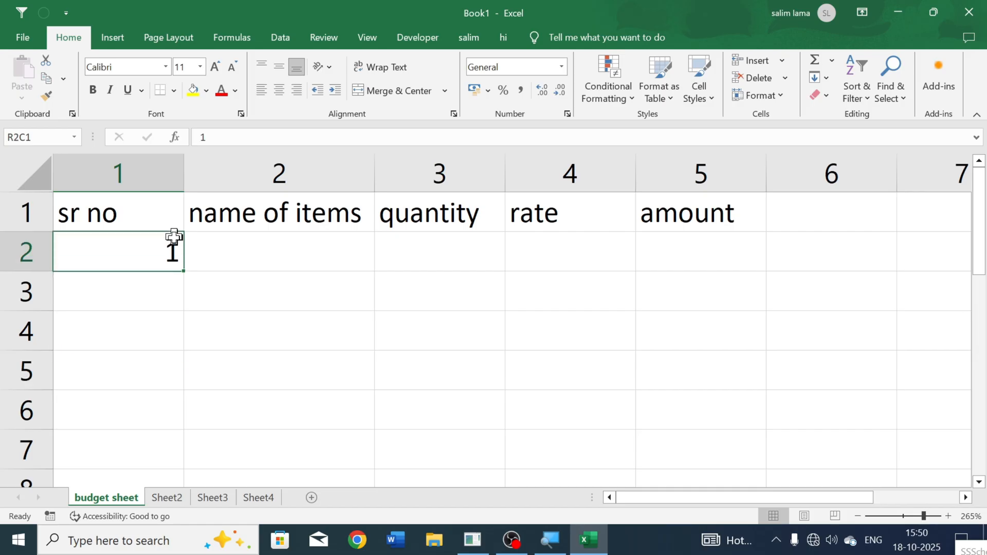
Step: Fill the series 1 to 10 from R2C1 down to row 11, and undo the fill
{"action": "left_click", "coordinate": [172, 302]}
{"action": "left_click", "coordinate": [168, 260]}
{"action": "left_click", "coordinate": [169, 289]}
{"action": "left_click", "coordinate": [161, 324]}
{"action": "left_click", "coordinate": [153, 361]}
{"action": "left_click", "coordinate": [150, 261]}
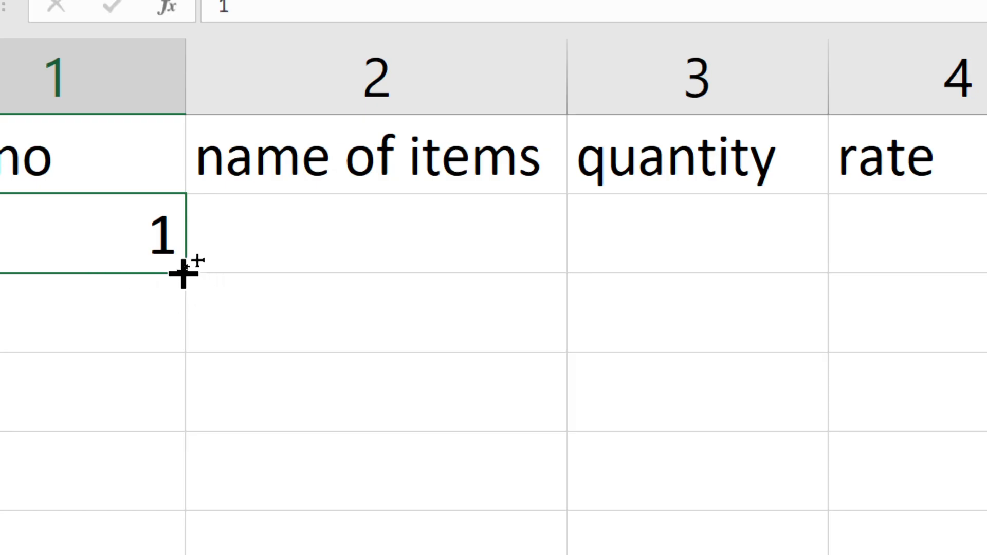
{"action": "left_click_drag", "start_coordinate": [183, 274], "coordinate": [200, 452]}
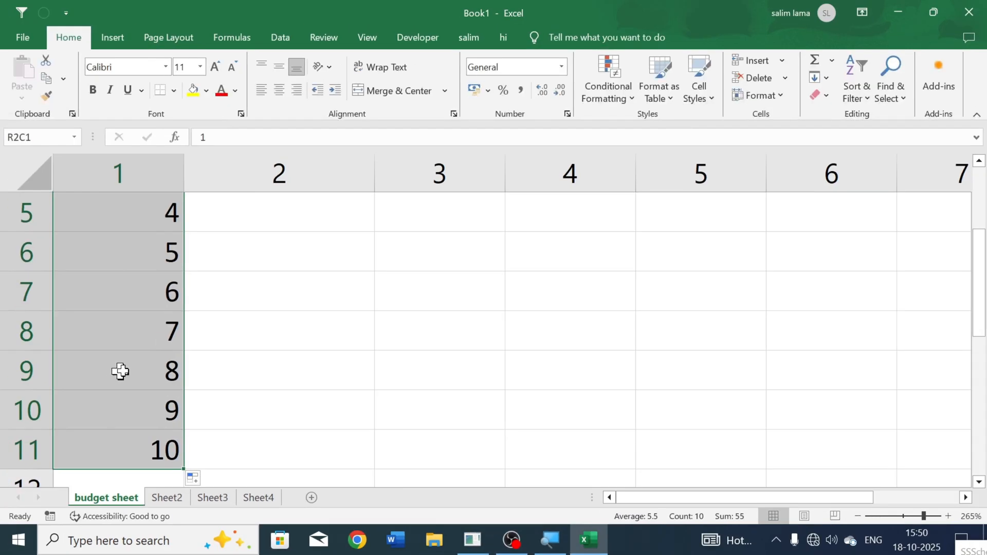
{"action": "scroll", "coordinate": [216, 306], "scroll_direction": "up", "scroll_amount": 2}
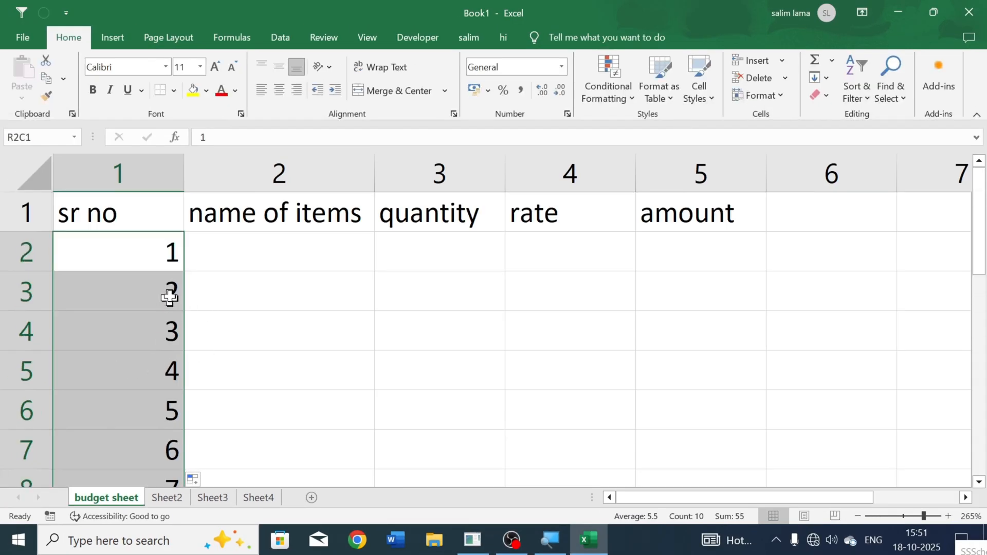
{"action": "key", "text": "ctrl+z"}
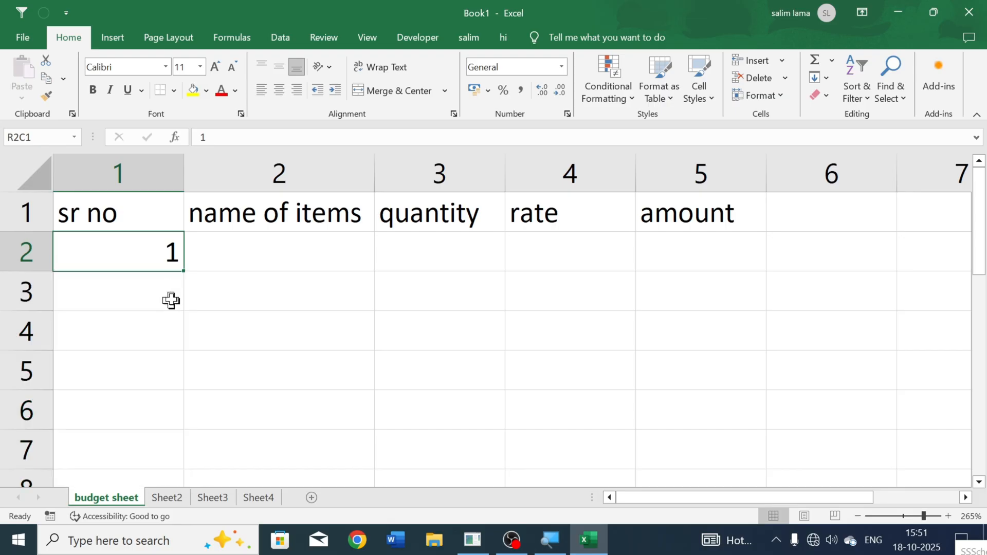
Step: Copy the value 1 from R2C1 down to row 13, and undo both the copy and the original entry
{"action": "left_click_drag", "start_coordinate": [183, 275], "coordinate": [176, 432]}
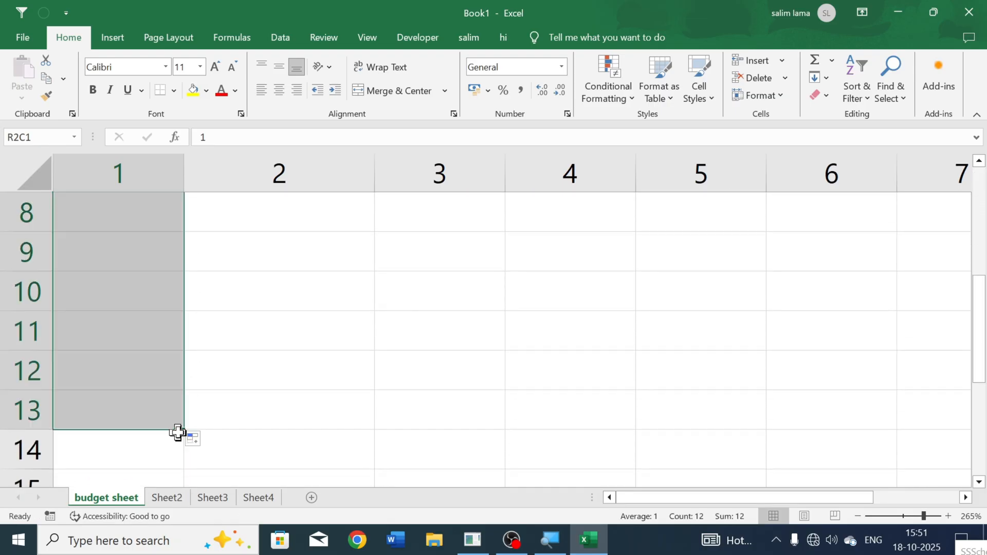
{"action": "scroll", "coordinate": [173, 395], "scroll_direction": "up", "scroll_amount": 3}
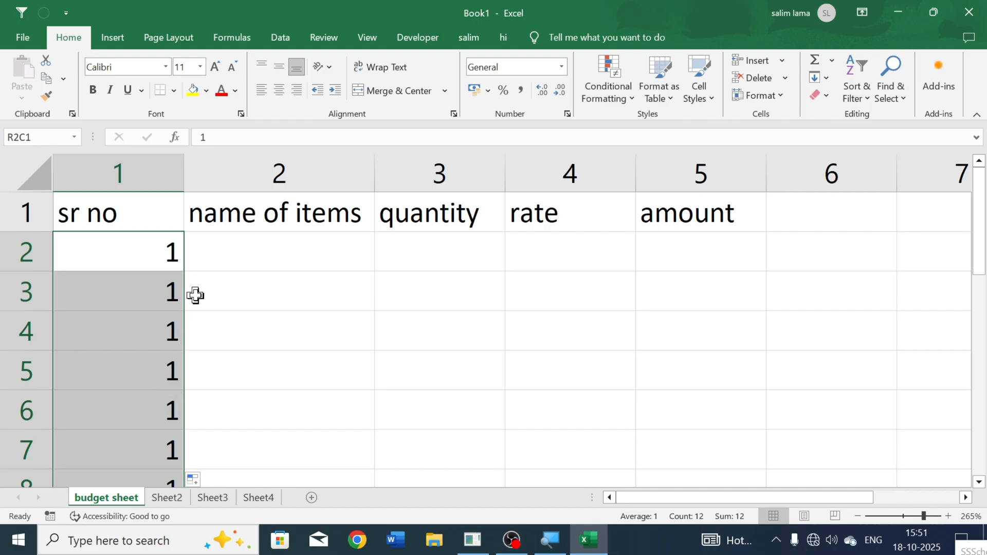
{"action": "key", "text": "ctrl+z"}
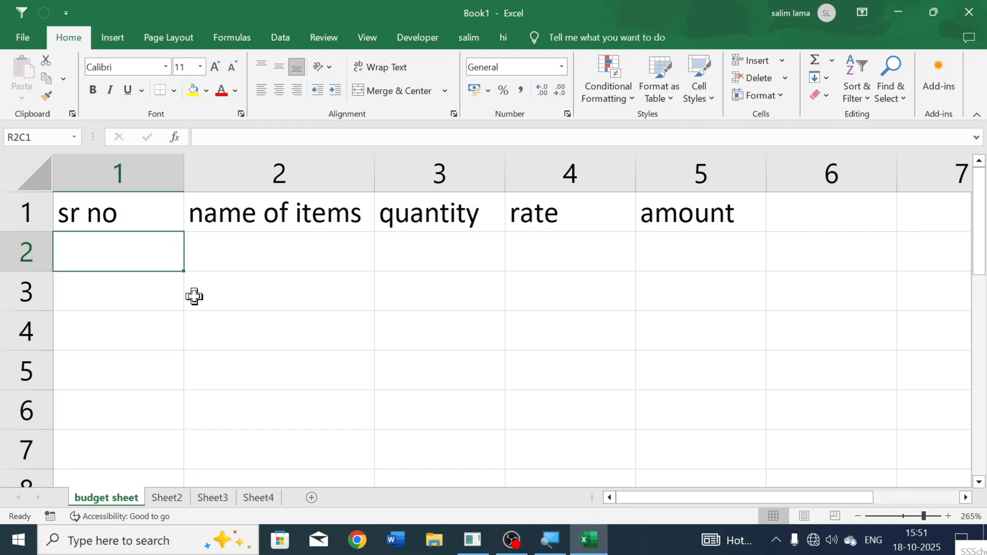
Step: Enter 1 in R2C1 and fill it down to row 19 as the series 1 to 18
{"action": "type", "text": "1"}
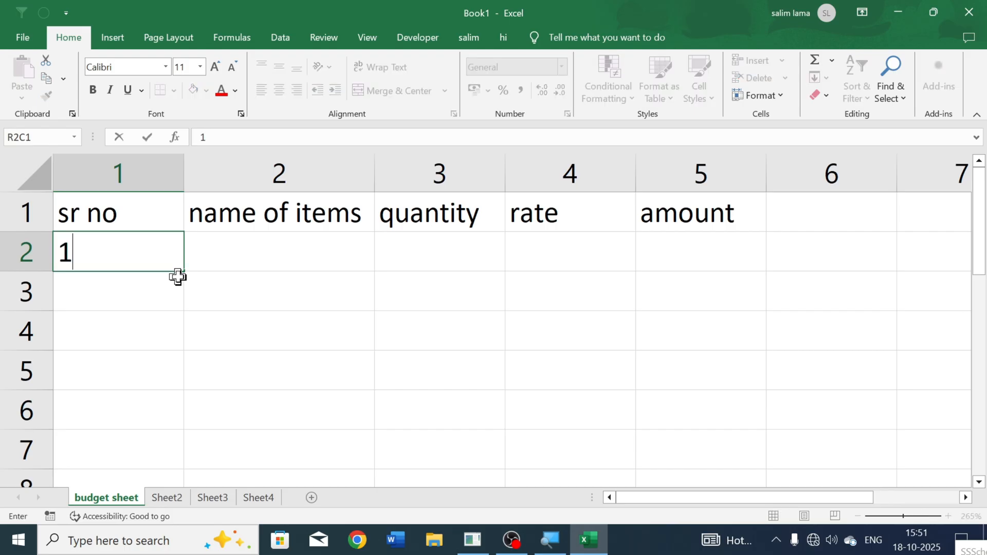
{"action": "key", "text": "Return"}
{"action": "left_click", "coordinate": [176, 269]}
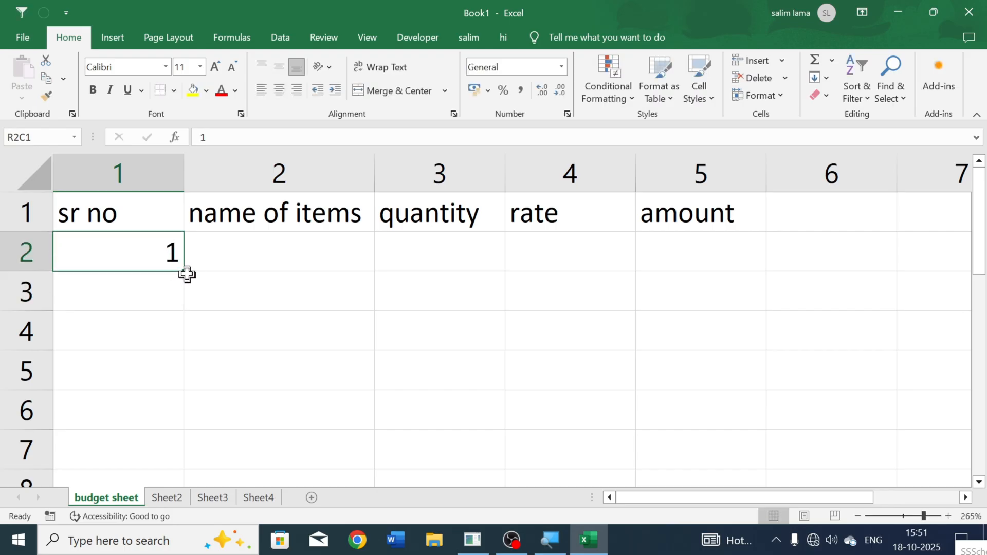
{"action": "left_click_drag", "start_coordinate": [185, 269], "coordinate": [183, 489]}
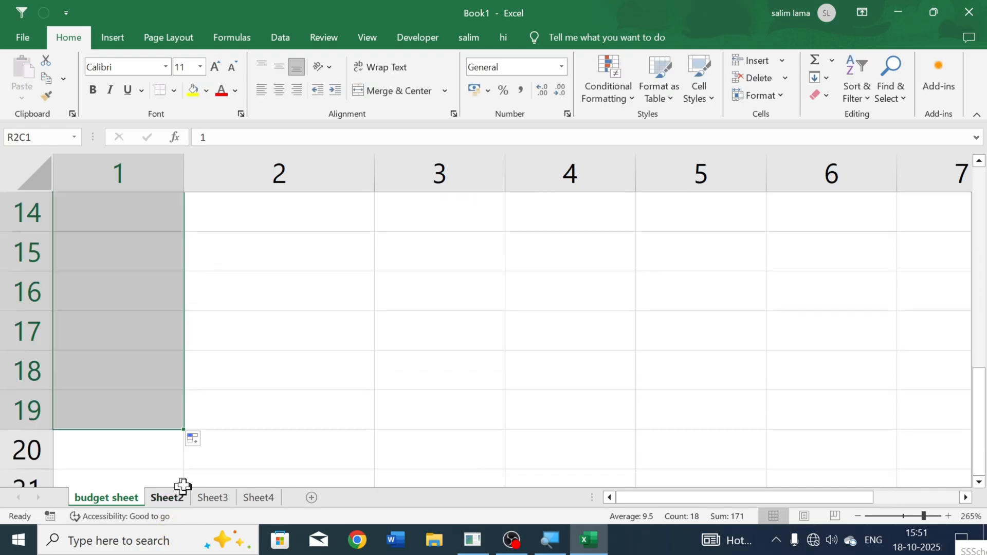
{"action": "scroll", "coordinate": [184, 471], "scroll_direction": "up", "scroll_amount": 4}
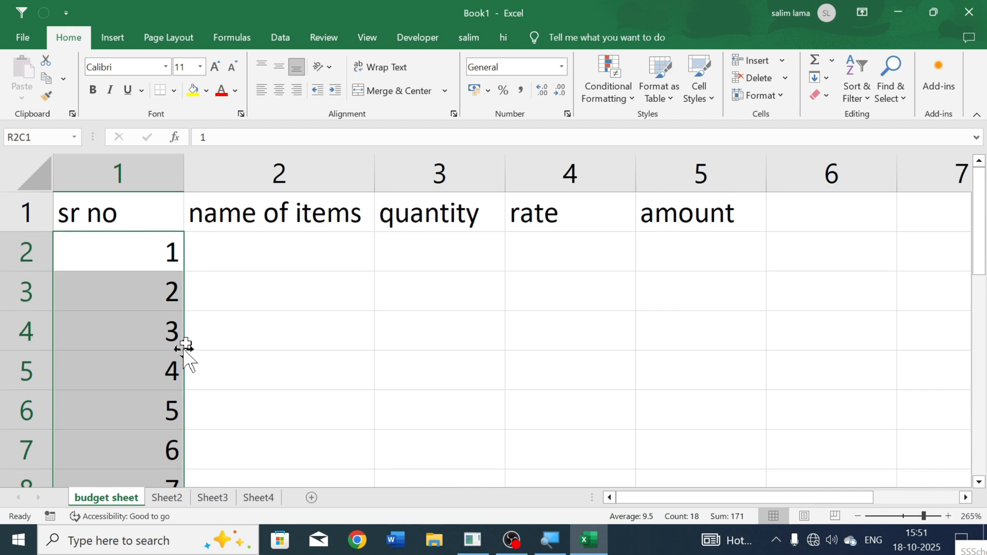
Step: Select the range R1C2 to R2C6, covering the headings after "sr no" and the row beneath
{"action": "left_click", "coordinate": [201, 295]}
{"action": "left_click", "coordinate": [194, 258]}
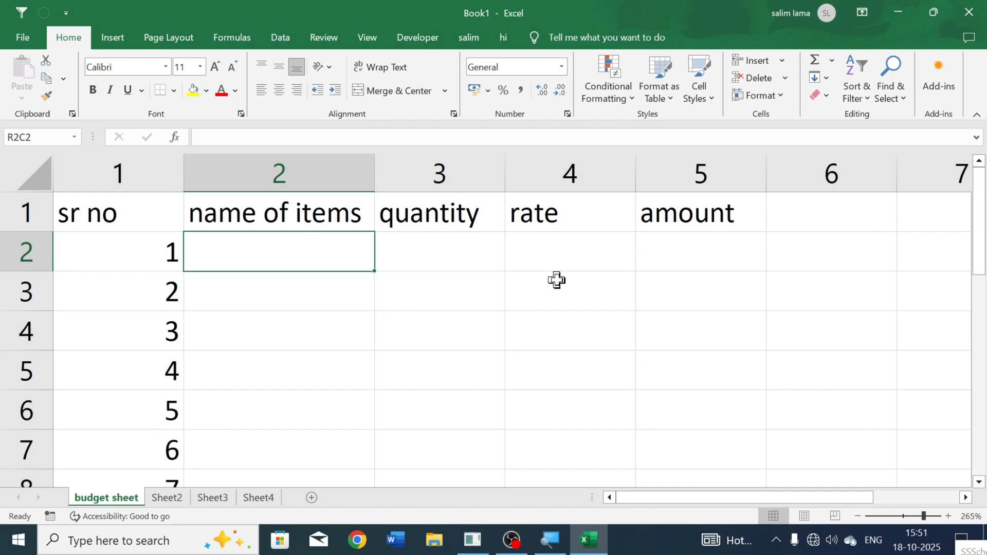
{"action": "left_click_drag", "start_coordinate": [298, 214], "coordinate": [791, 244]}
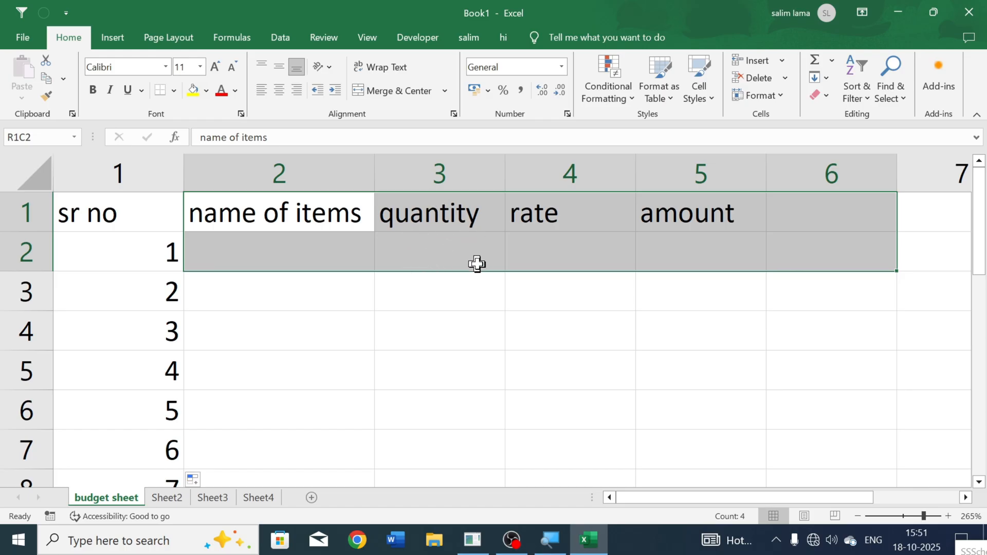
Step: Move the range R1C2 to R2C6 down to R4C2 and back to R1C2, and try moving the "quantity" cell
{"action": "left_click_drag", "start_coordinate": [477, 271], "coordinate": [610, 391]}
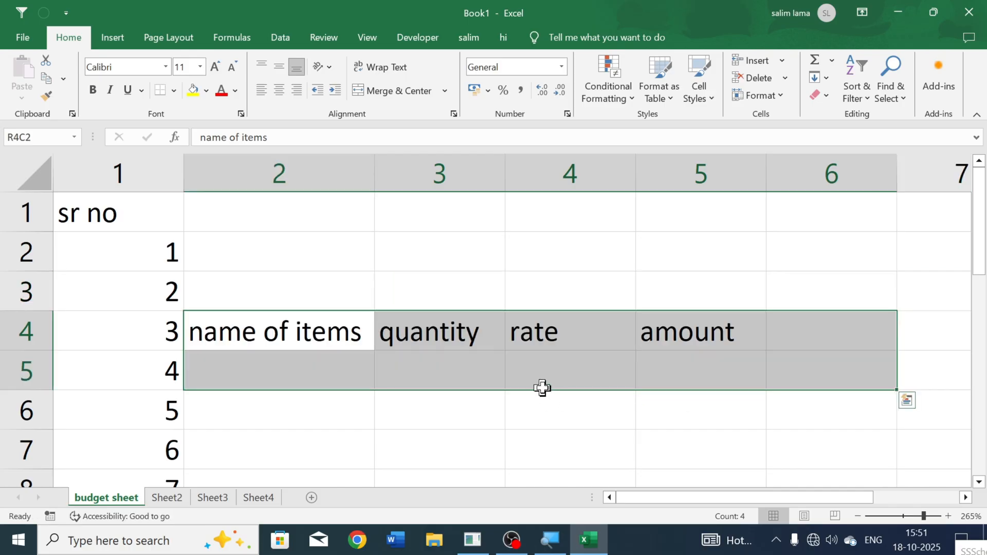
{"action": "left_click_drag", "start_coordinate": [543, 389], "coordinate": [521, 256]}
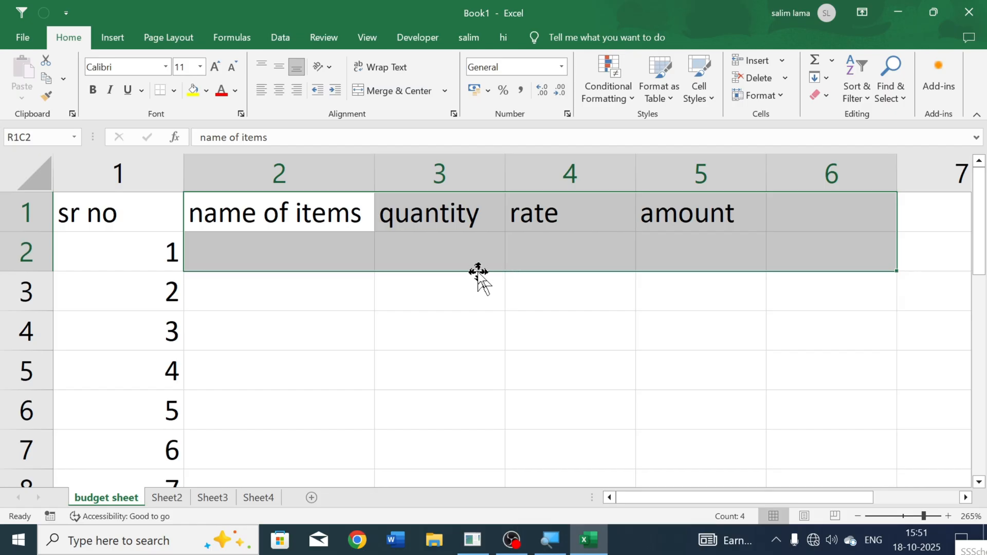
{"action": "left_click", "coordinate": [431, 216]}
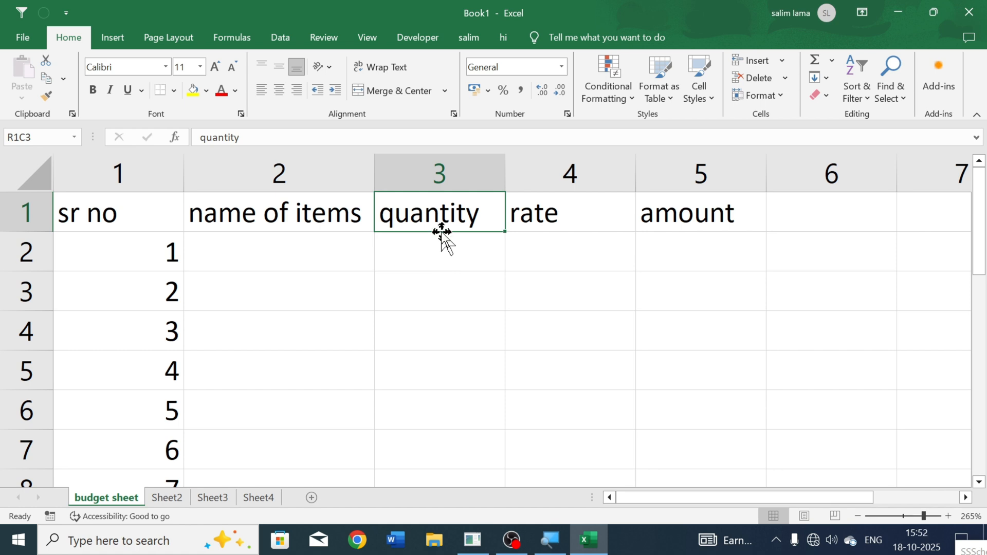
{"action": "left_click_drag", "start_coordinate": [442, 234], "coordinate": [404, 222]}
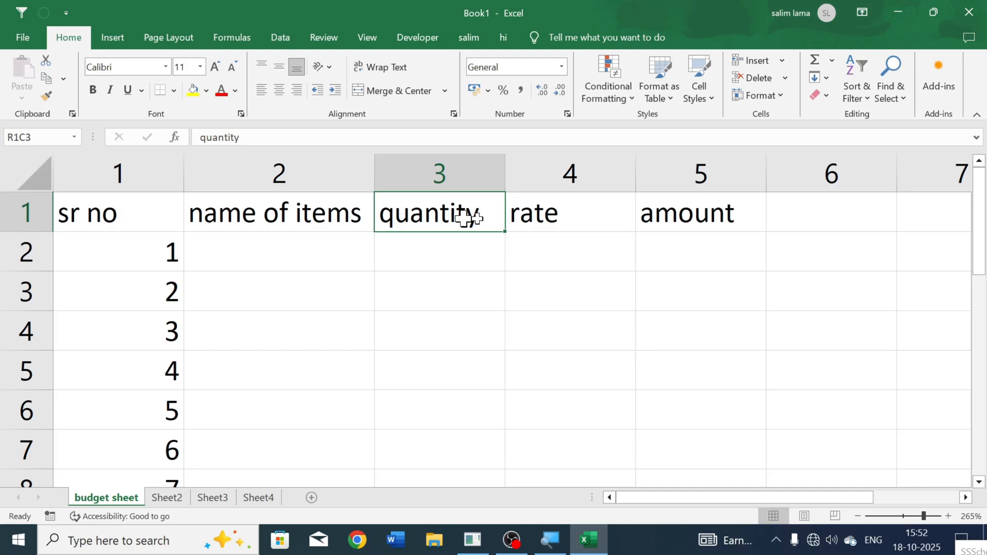
Step: Clear the range R1C3 to R1C6, starting at the "quantity" heading, and undo the deletion
{"action": "left_click_drag", "start_coordinate": [467, 218], "coordinate": [806, 218]}
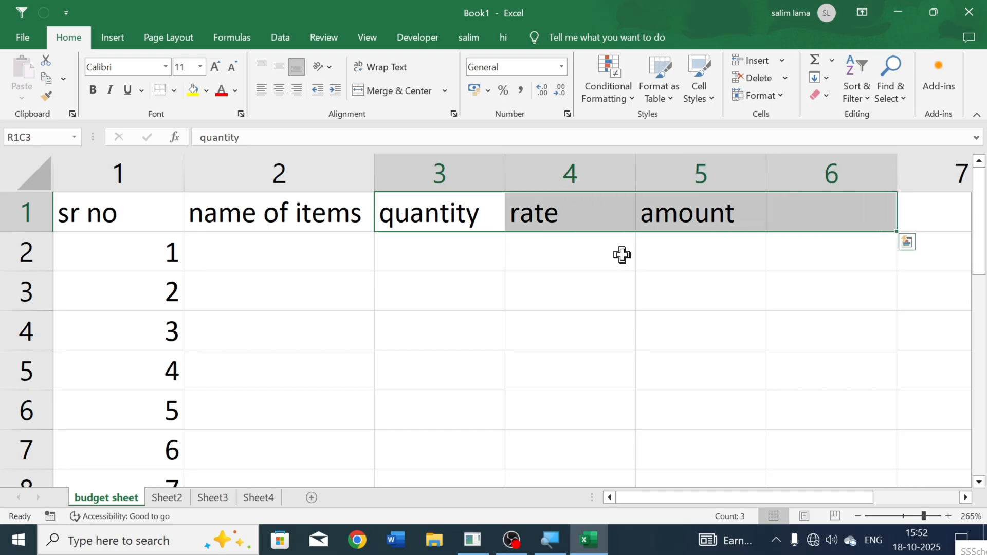
{"action": "key", "text": "Delete"}
{"action": "key", "text": "ctrl+z"}
{"action": "left_click", "coordinate": [497, 263]}
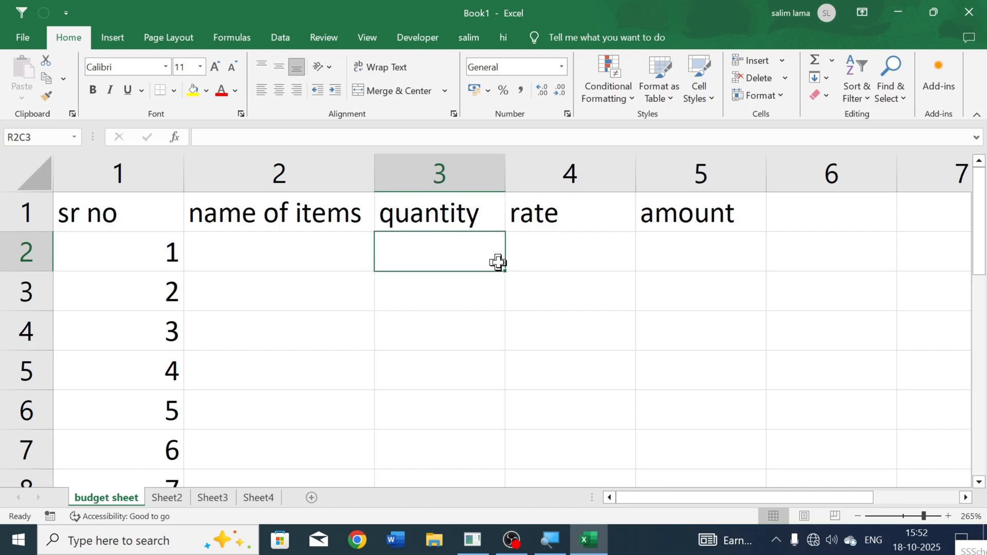
Step: Fill the "quantity" heading from R1C3 down to row 6, and undo the fill
{"action": "left_click", "coordinate": [442, 215]}
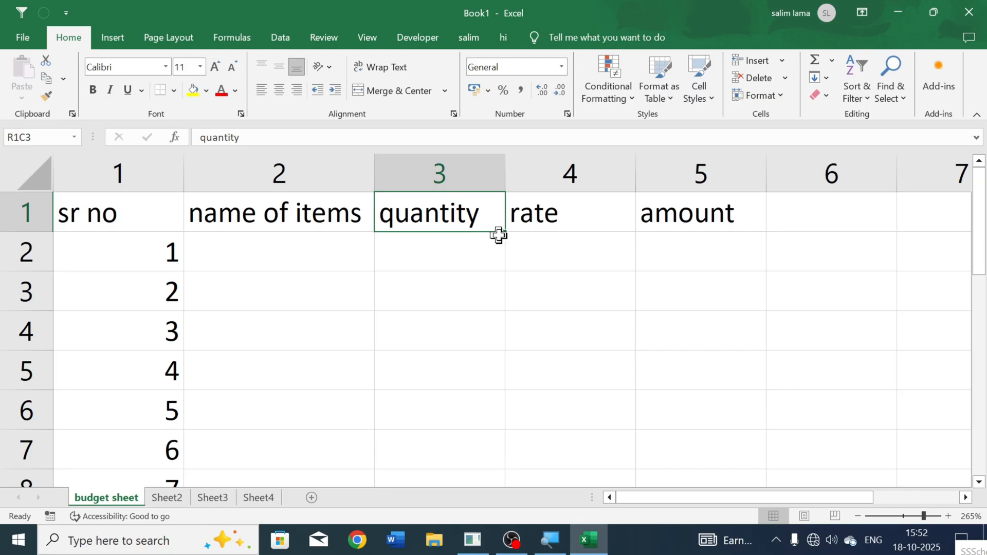
{"action": "left_click_drag", "start_coordinate": [504, 234], "coordinate": [518, 447]}
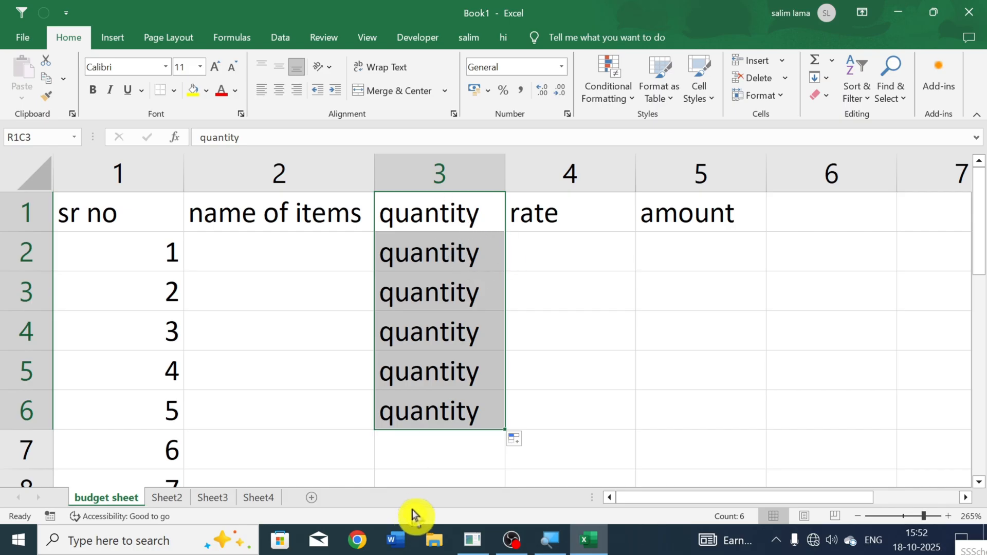
{"action": "key", "text": "ctrl+z"}
{"action": "left_click", "coordinate": [427, 263]}
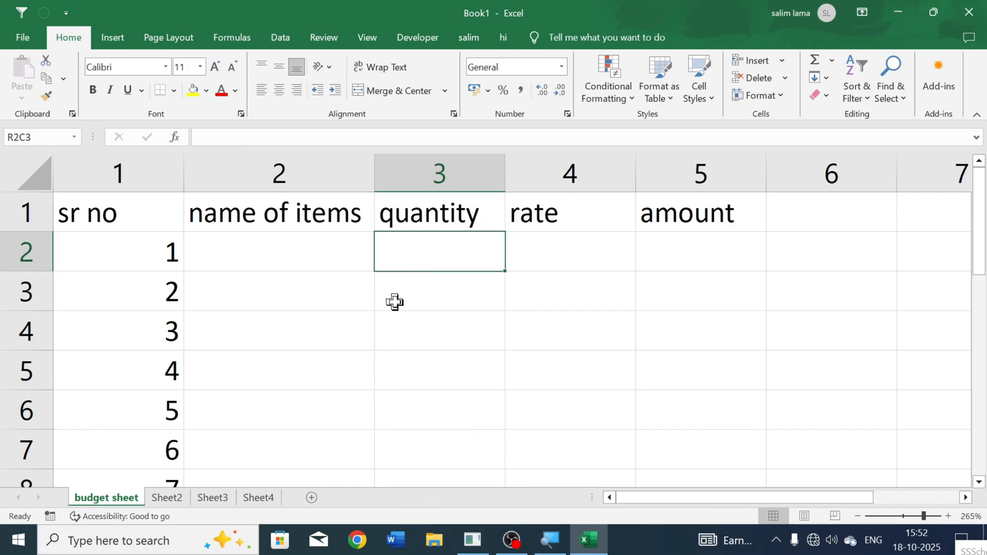
Step: Enter the items pen, papter and marker in R2C2 to R4C2 under "name of items"
{"action": "left_click", "coordinate": [284, 261]}
{"action": "scroll", "coordinate": [284, 262], "scroll_direction": "up", "scroll_amount": 1, "text": "ctrl"}
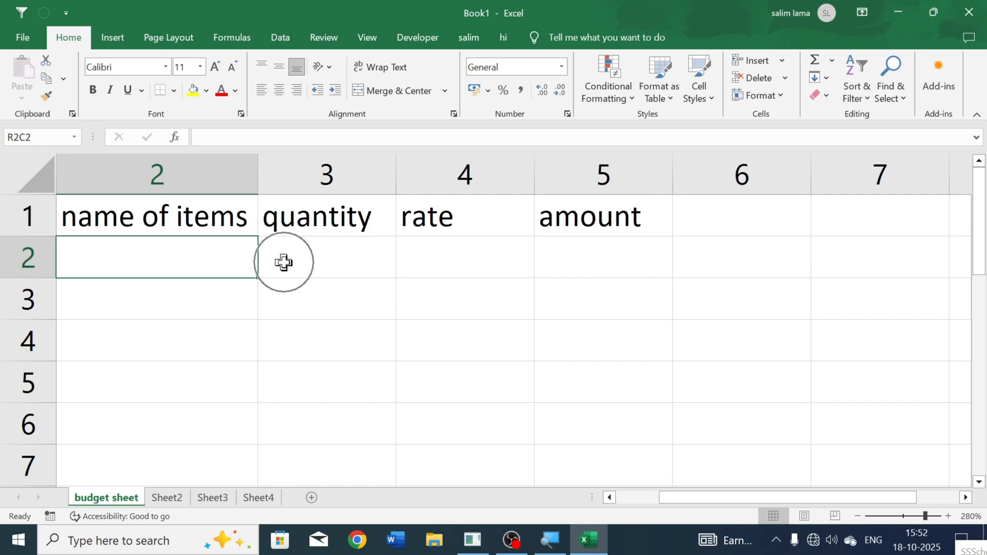
{"action": "left_click", "coordinate": [217, 293]}
{"action": "key", "text": "Left"}
{"action": "key", "text": "Up"}
{"action": "key", "text": "Right"}
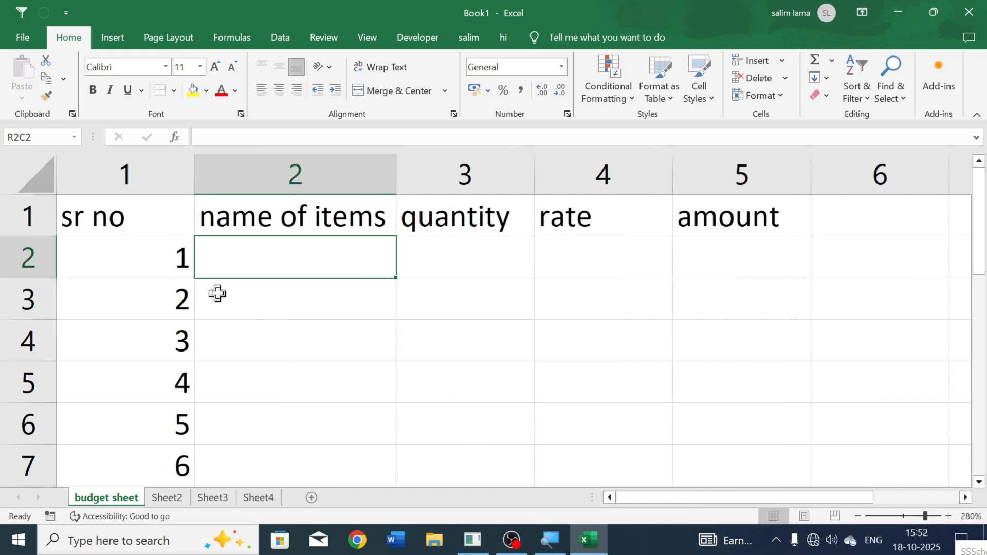
{"action": "type", "text": "pen"}
{"action": "key", "text": "Return"}
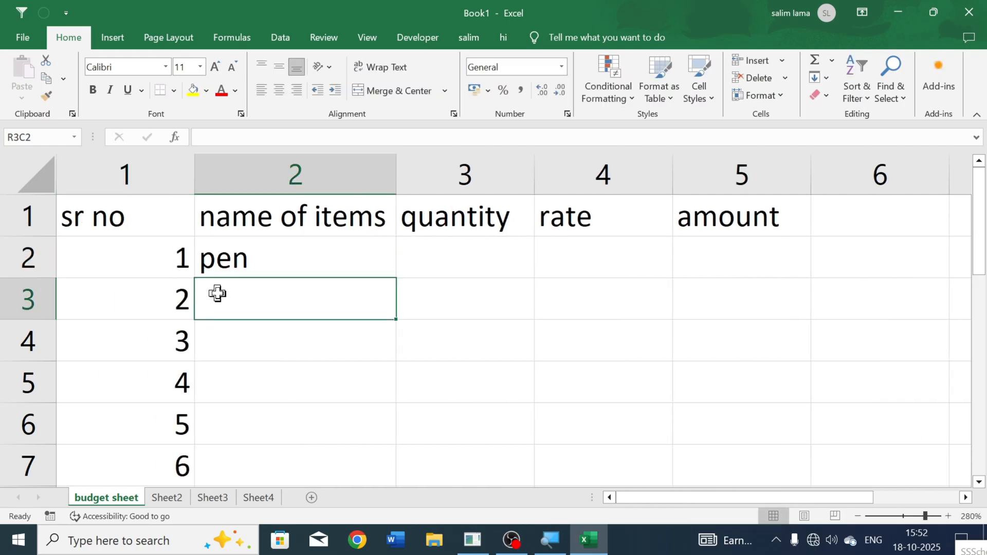
{"action": "type", "text": "papter"}
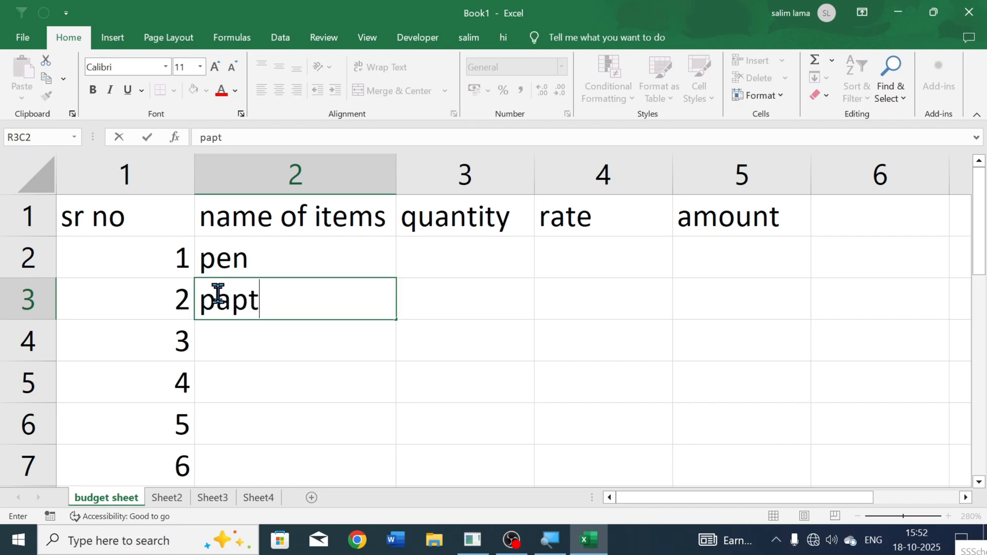
{"action": "key", "text": "Return"}
{"action": "type", "text": "marker"}
{"action": "key", "text": "Return"}
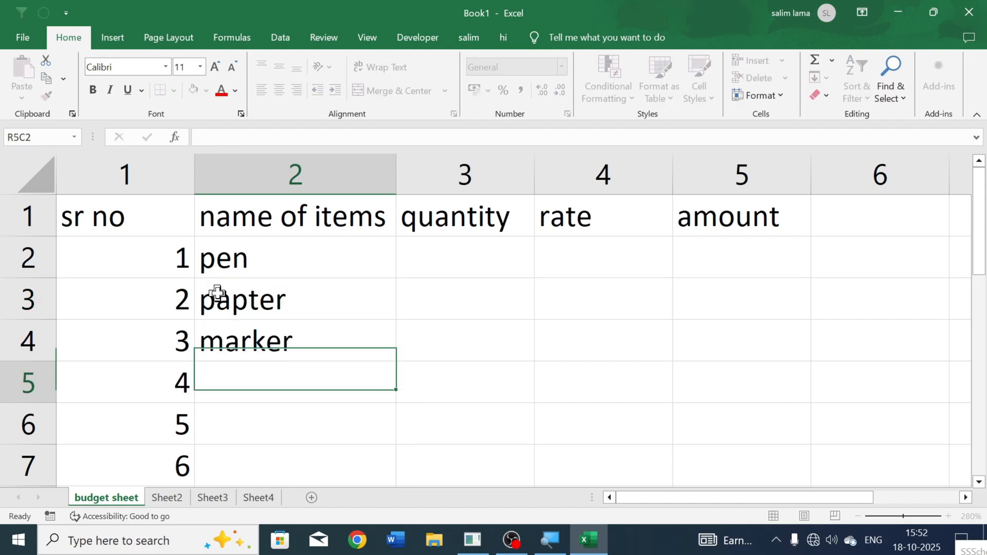
Step: Enter the items pencil, keyboard and mouse in R5C2 to R7C2 under "name of items"
{"action": "type", "text": "penic"}
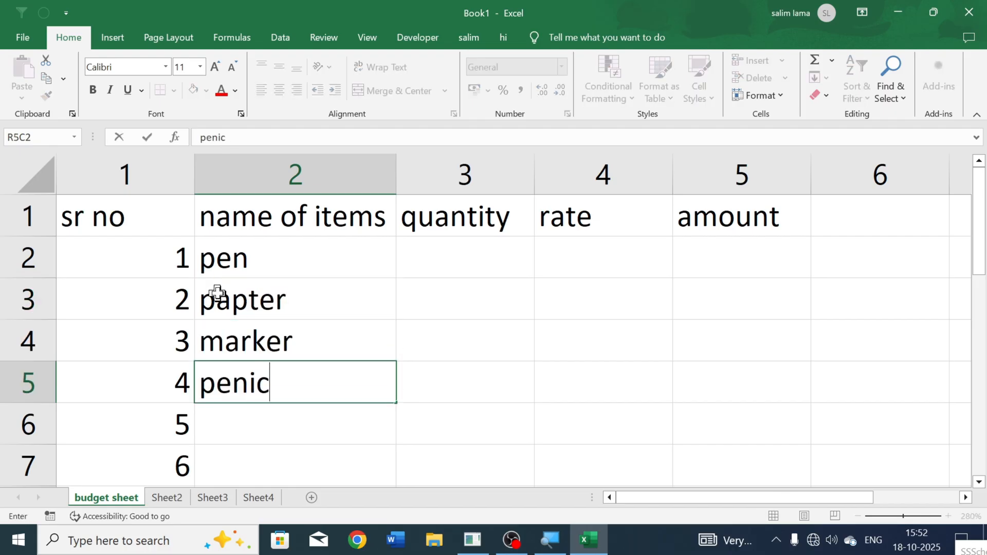
{"action": "key", "text": "BackSpace"}
{"action": "key", "text": "BackSpace"}
{"action": "type", "text": "cil"}
{"action": "key", "text": "Return"}
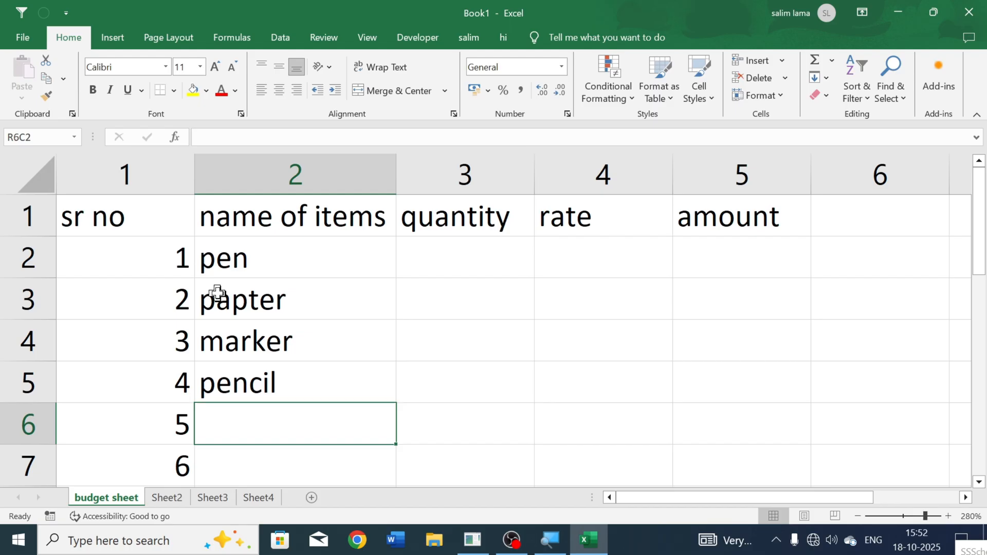
{"action": "type", "text": "keyboard"}
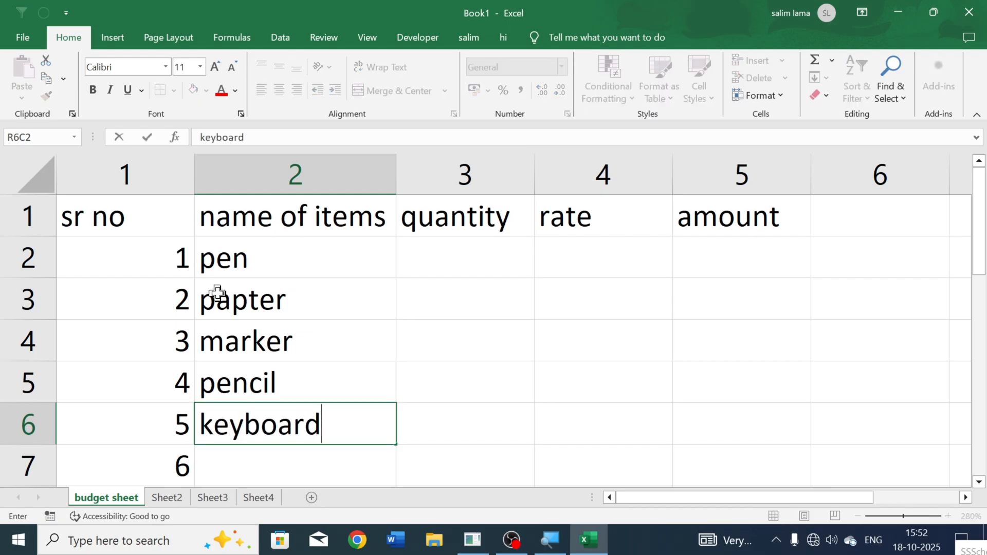
{"action": "key", "text": "Return"}
{"action": "type", "text": "mouse"}
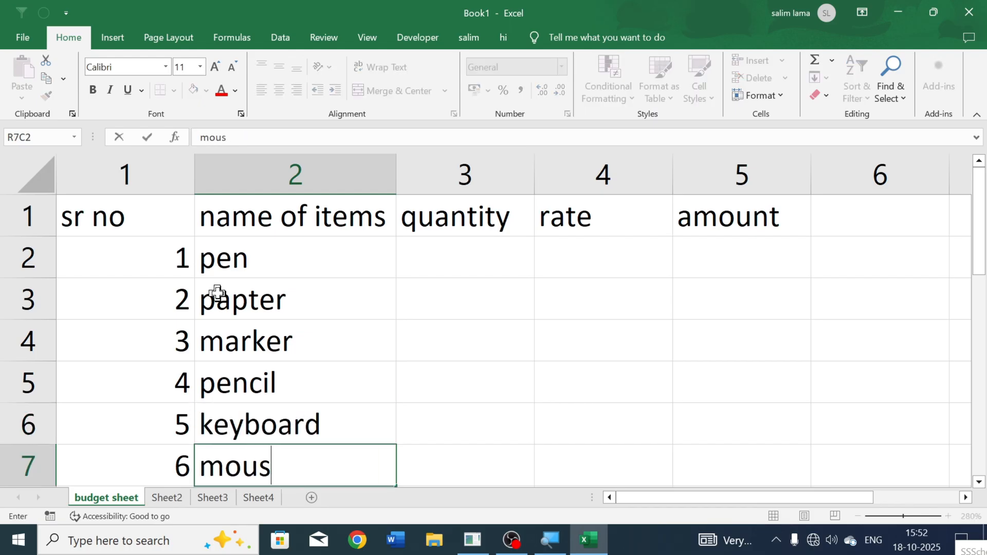
{"action": "left_click", "coordinate": [495, 355]}
Step: Enter the quantities 55, 100, 250 and 350 in R2C3 to R5C3 for pen through pencil
{"action": "left_click", "coordinate": [459, 262]}
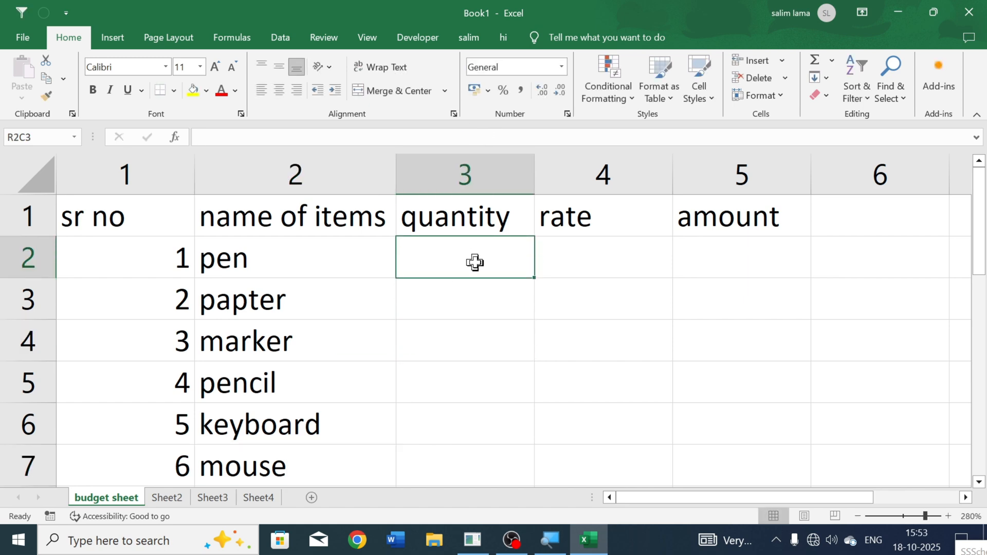
{"action": "type", "text": "55"}
{"action": "key", "text": "Return"}
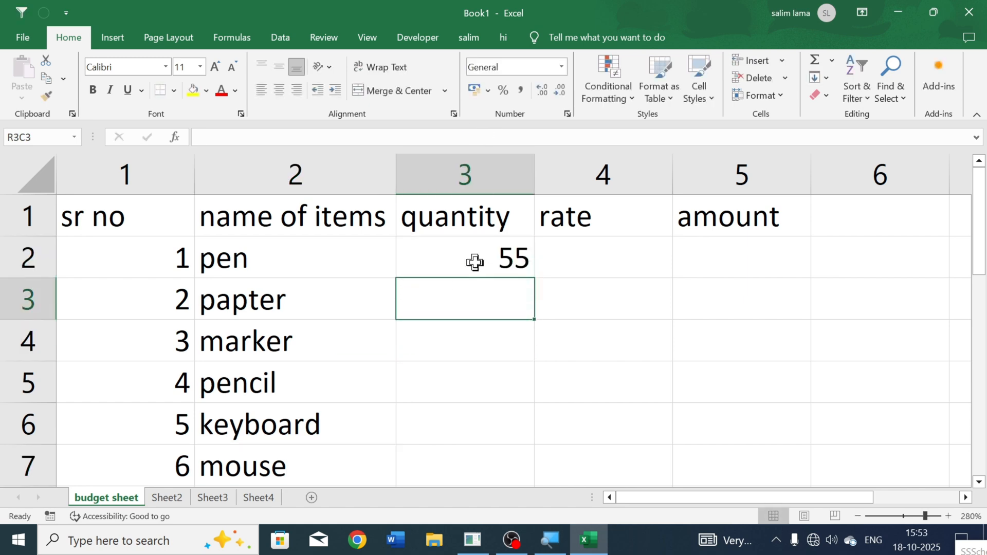
{"action": "type", "text": "100"}
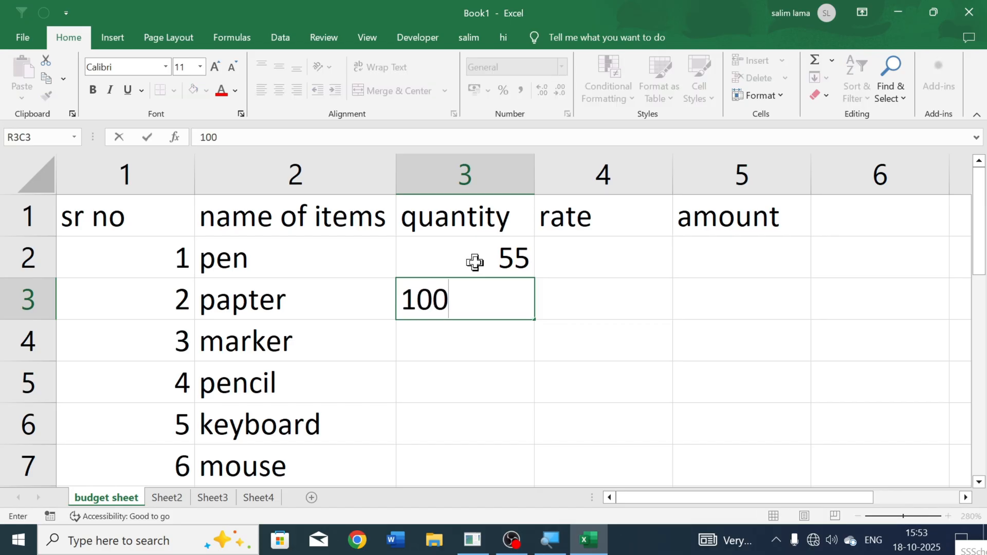
{"action": "key", "text": "Return"}
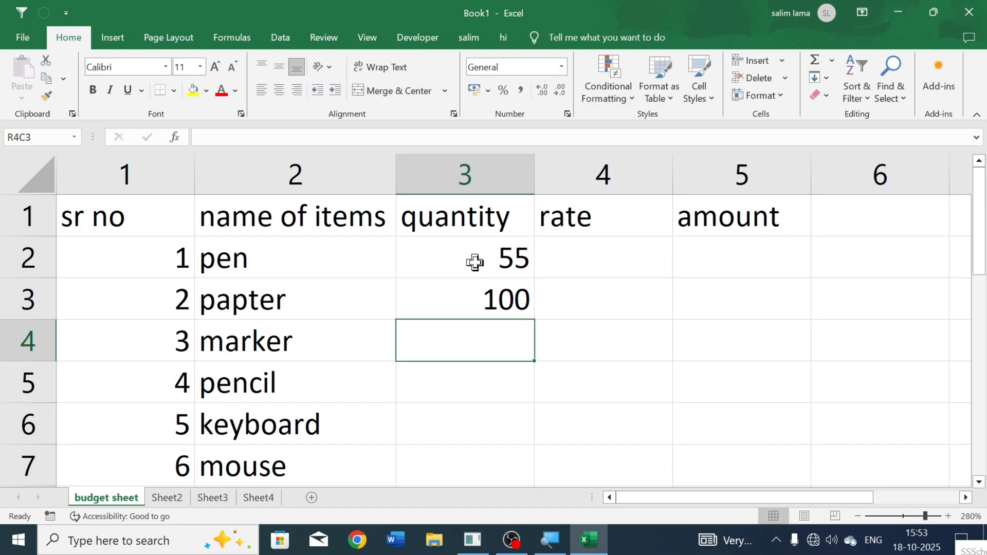
{"action": "type", "text": "250"}
{"action": "key", "text": "Return"}
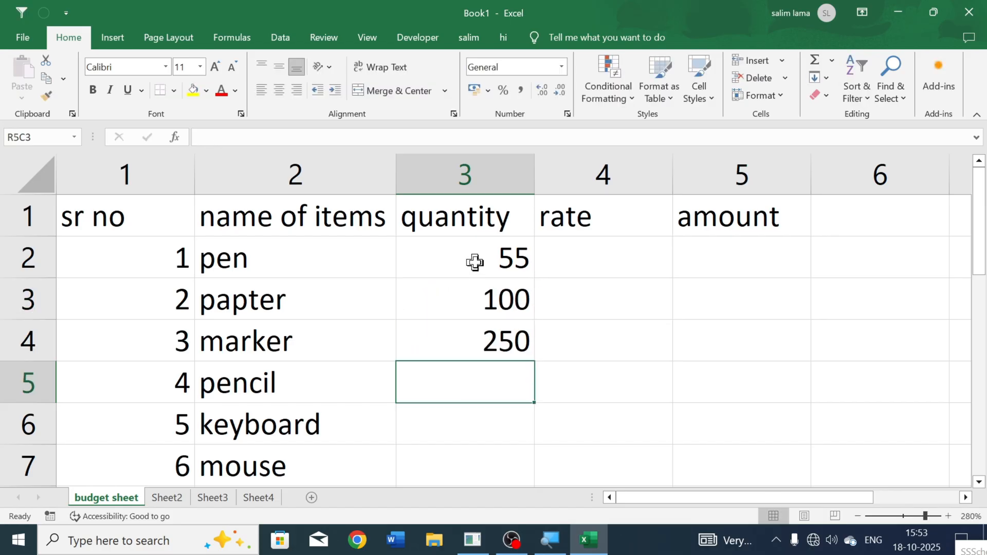
{"action": "type", "text": "350"}
{"action": "key", "text": "Return"}
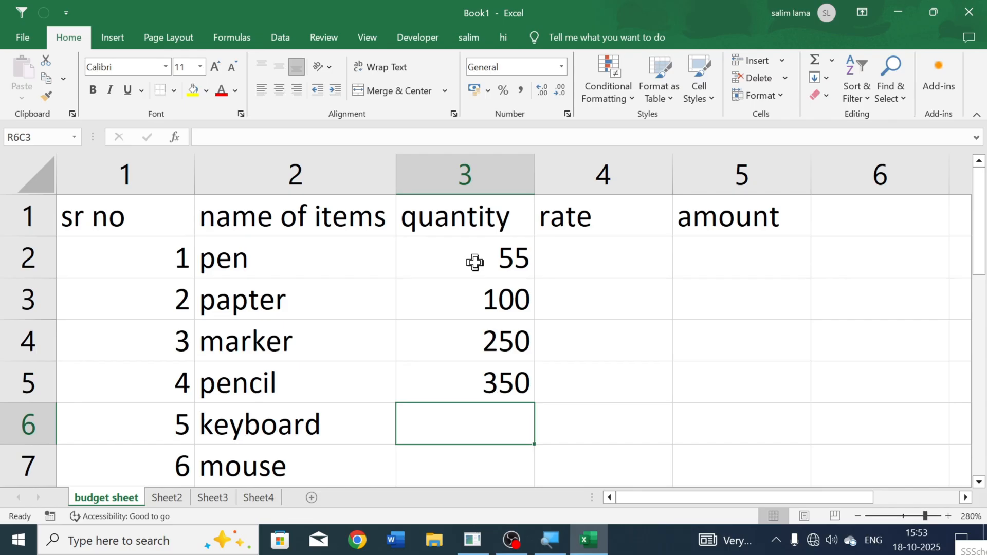
Step: Enter the quantities 150 for keyboard in R6C3 and 100 for mouse in R7C3
{"action": "type", "text": "15"}
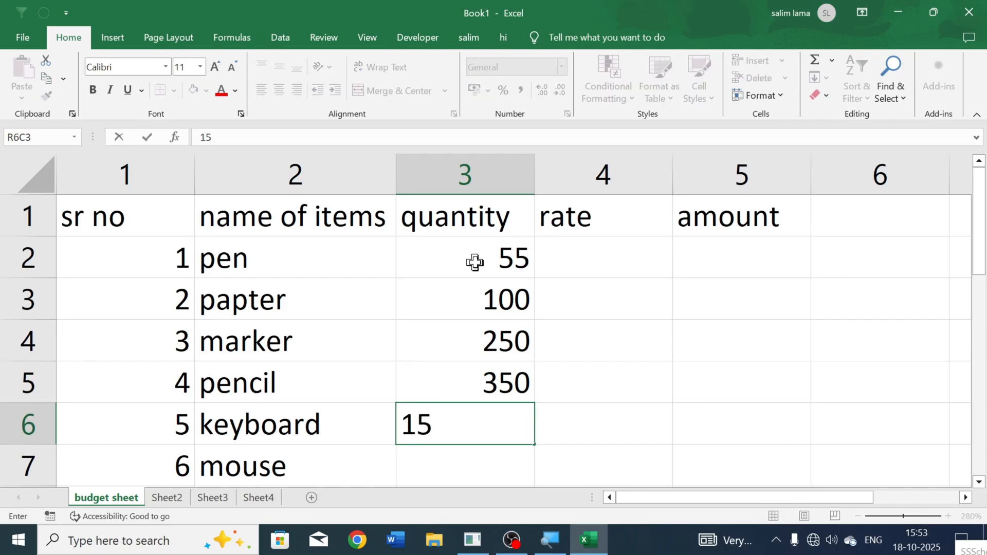
{"action": "type", "text": "0\\"}
{"action": "key", "text": "BackSpace"}
{"action": "key", "text": "ctrl+Return"}
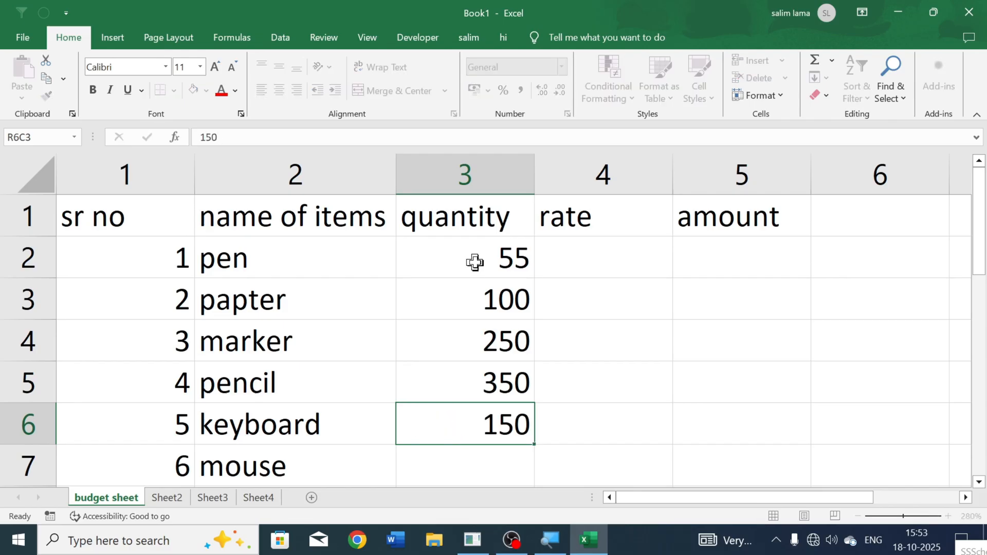
{"action": "key", "text": "Return"}
{"action": "type", "text": "100"}
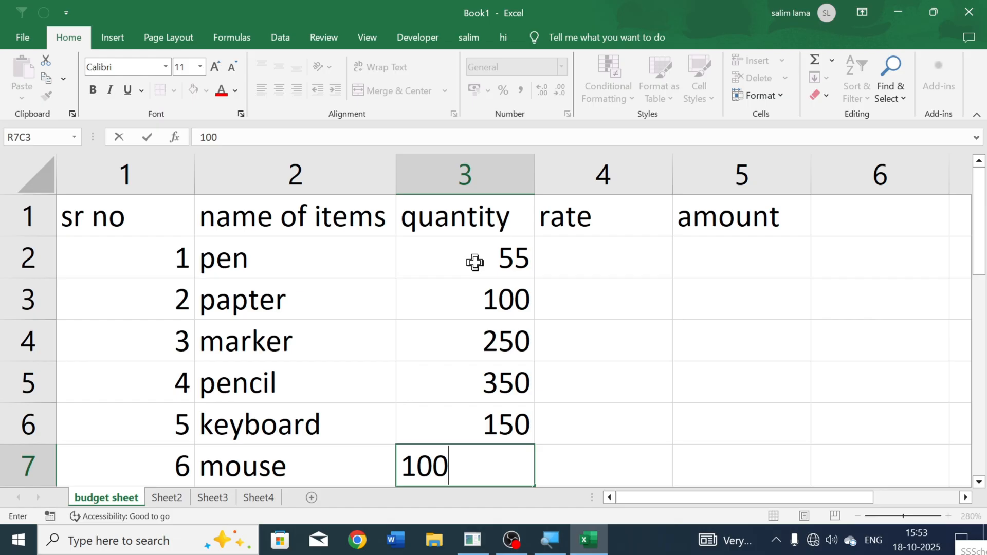
{"action": "key", "text": "Right"}
Step: Enter the rates 5, 20, 30 and 5 in R2C4 to R5C4 for pen through pencil
{"action": "key", "text": "Up"}
{"action": "key", "text": "Up"}
{"action": "key", "text": "Up"}
{"action": "key", "text": "Up"}
{"action": "key", "text": "Up"}
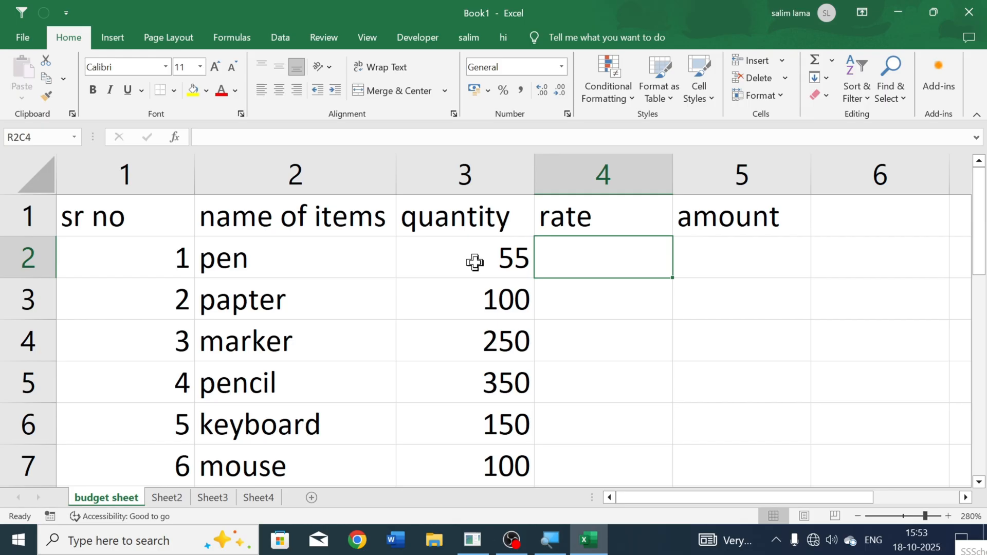
{"action": "type", "text": "5"}
{"action": "key", "text": "Return"}
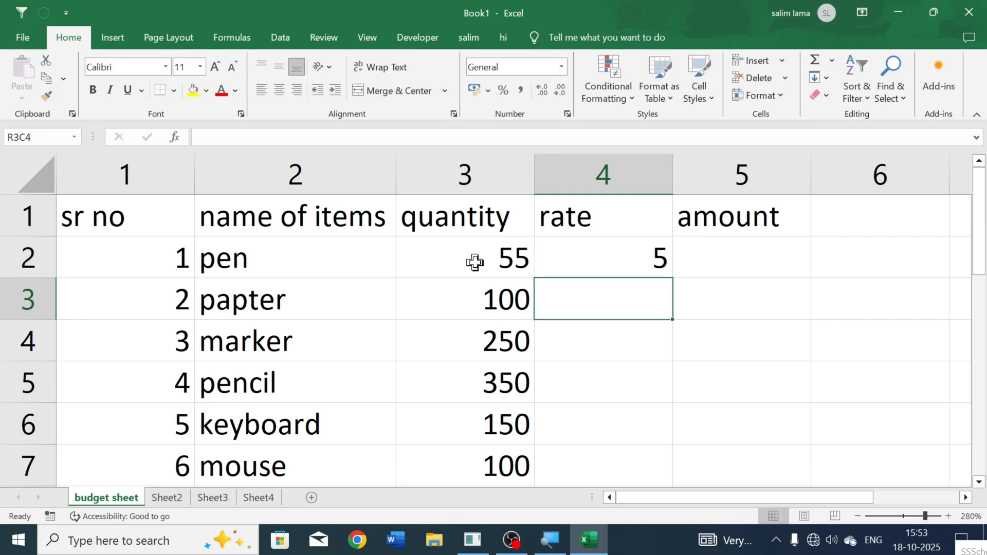
{"action": "type", "text": "20"}
{"action": "key", "text": "Return"}
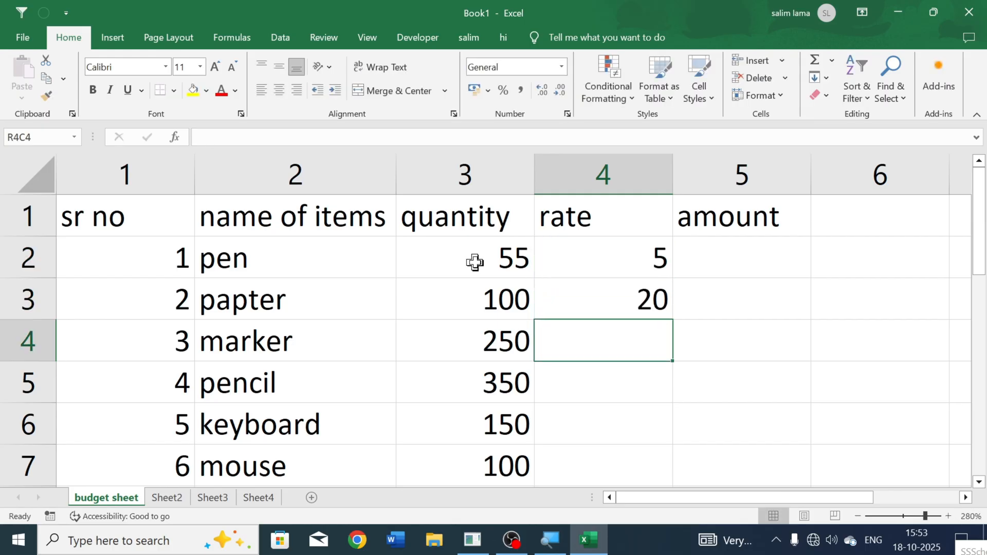
{"action": "type", "text": "30"}
{"action": "key", "text": "Return"}
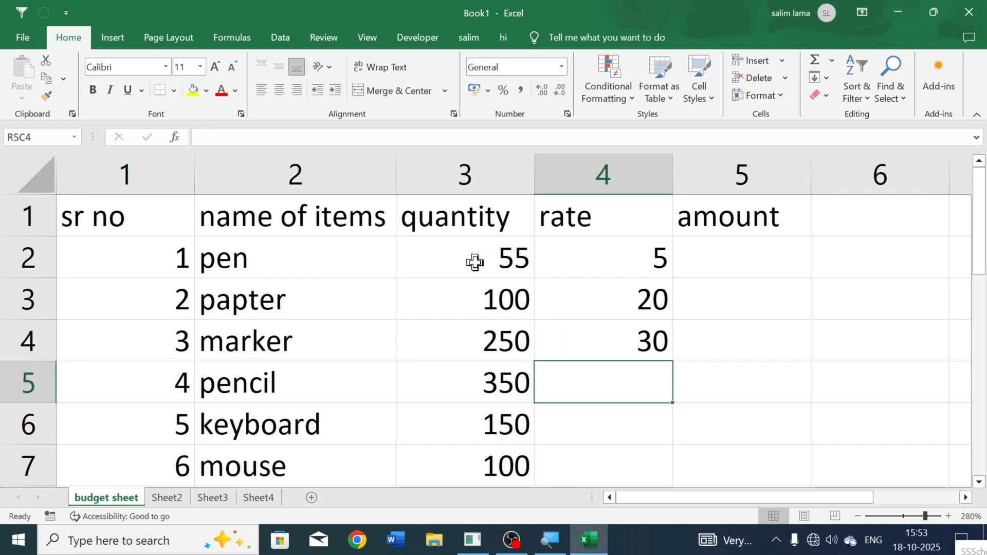
{"action": "type", "text": "5"}
{"action": "key", "text": "Return"}
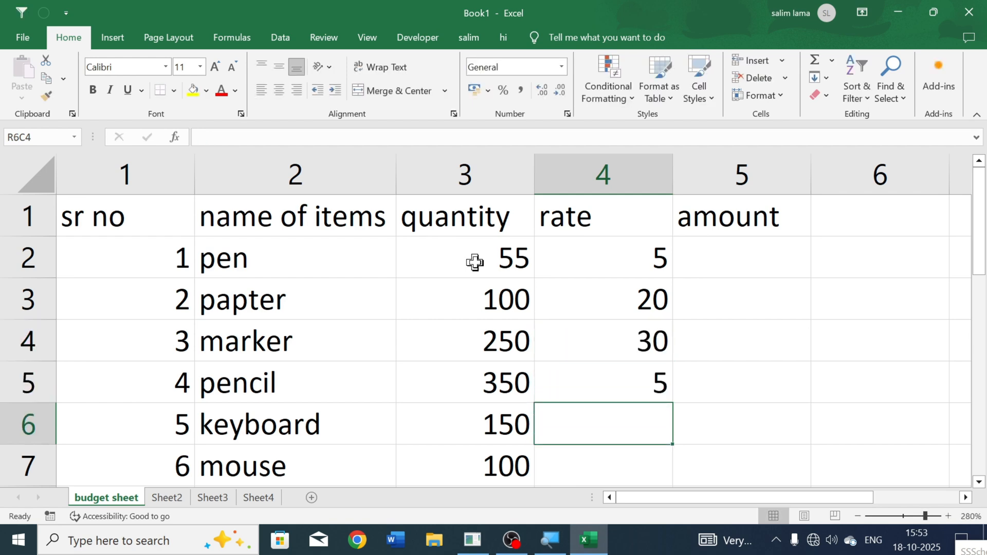
Step: Enter the rates 550 for keyboard in R6C4 and 350 for mouse in R7C4
{"action": "type", "text": "35"}
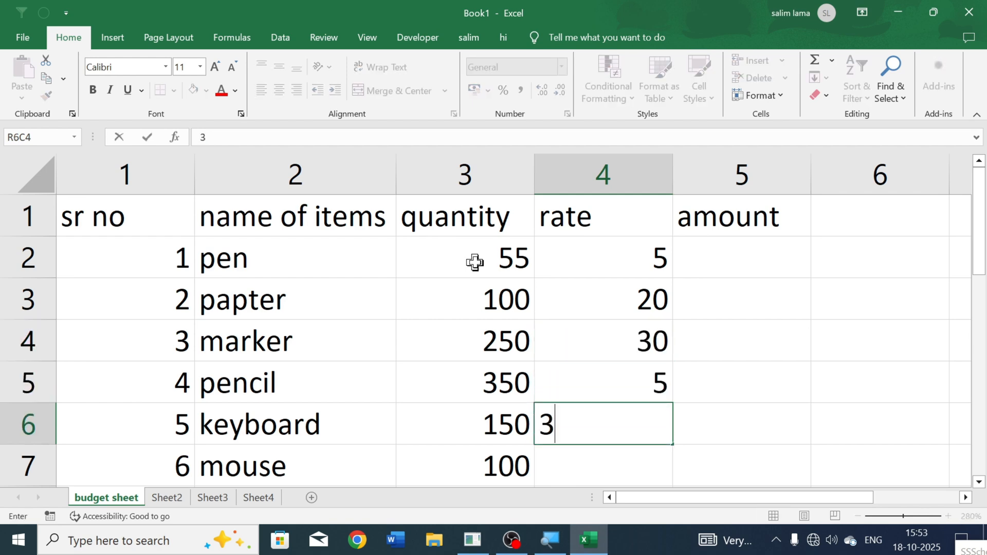
{"action": "key", "text": "BackSpace"}
{"action": "key", "text": "BackSpace"}
{"action": "type", "text": "550"}
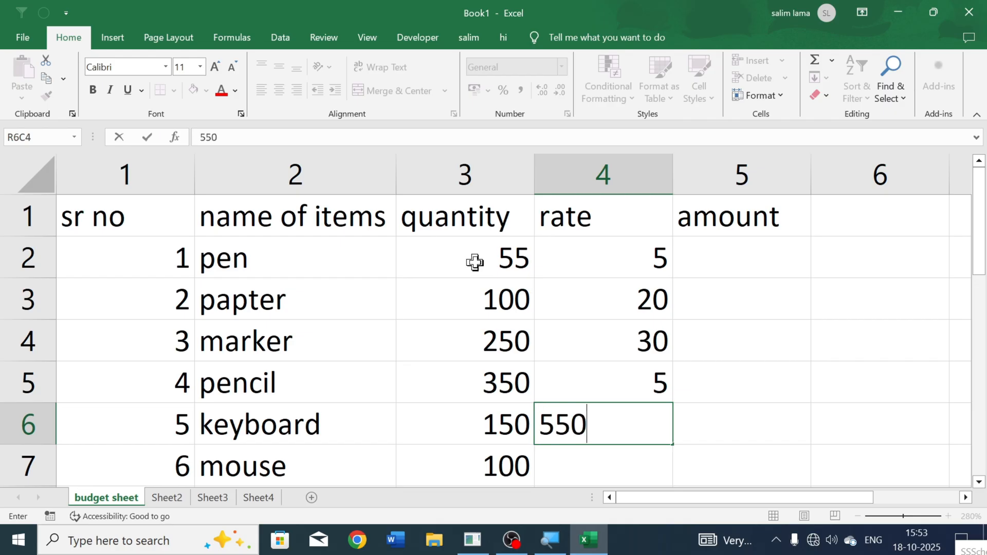
{"action": "key", "text": "Return"}
{"action": "type", "text": "350"}
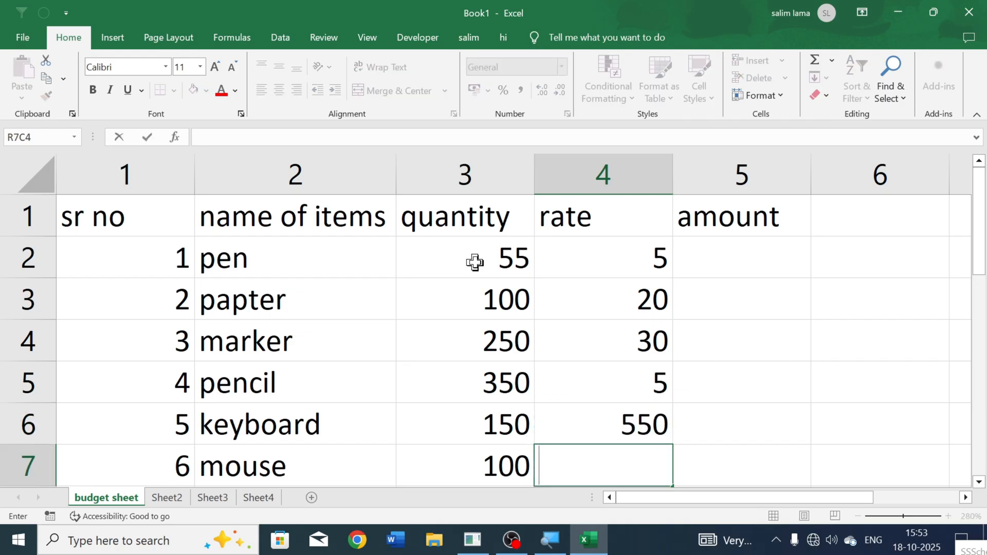
{"action": "key", "text": "Right"}
Step: Begin a formula with an equals sign in the pen row's amount cell, R2C5
{"action": "key", "text": "Up"}
{"action": "key", "text": "Up"}
{"action": "key", "text": "Up"}
{"action": "key", "text": "Up"}
{"action": "key", "text": "Up"}
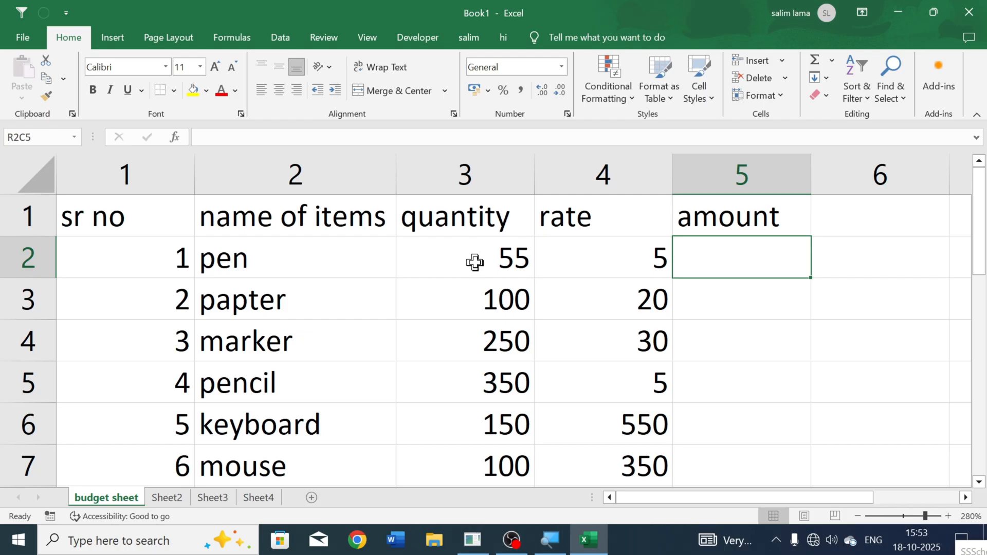
{"action": "type", "text": "="}
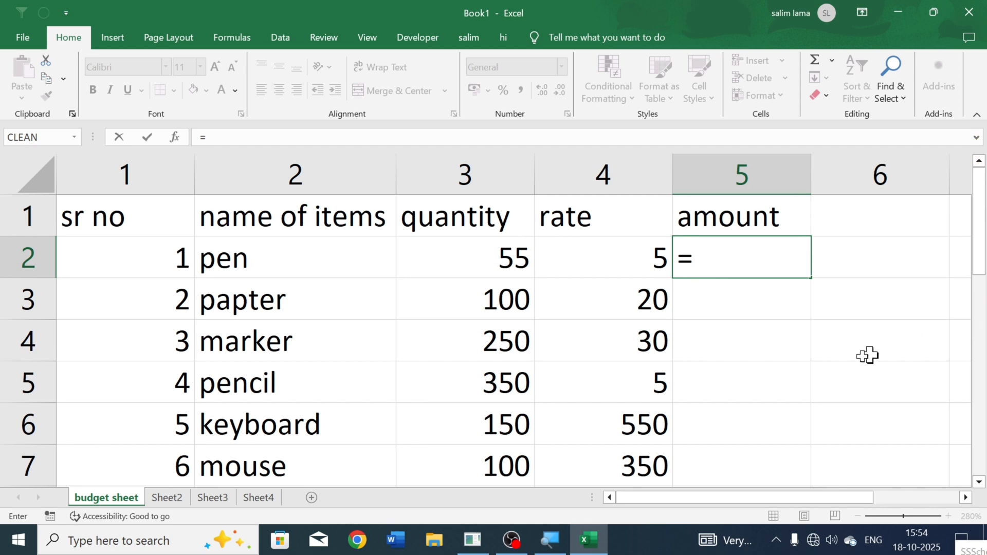
{"action": "left_click", "coordinate": [734, 259]}
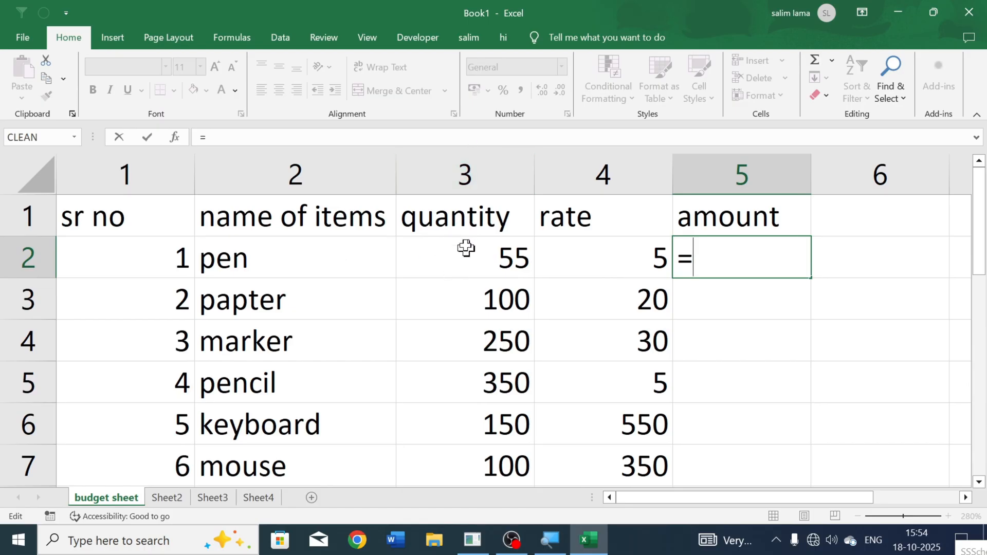
Step: Turn off the R1C1 reference style in the formula options so columns use letters
{"action": "left_click", "coordinate": [20, 43]}
{"action": "left_click", "coordinate": [41, 500]}
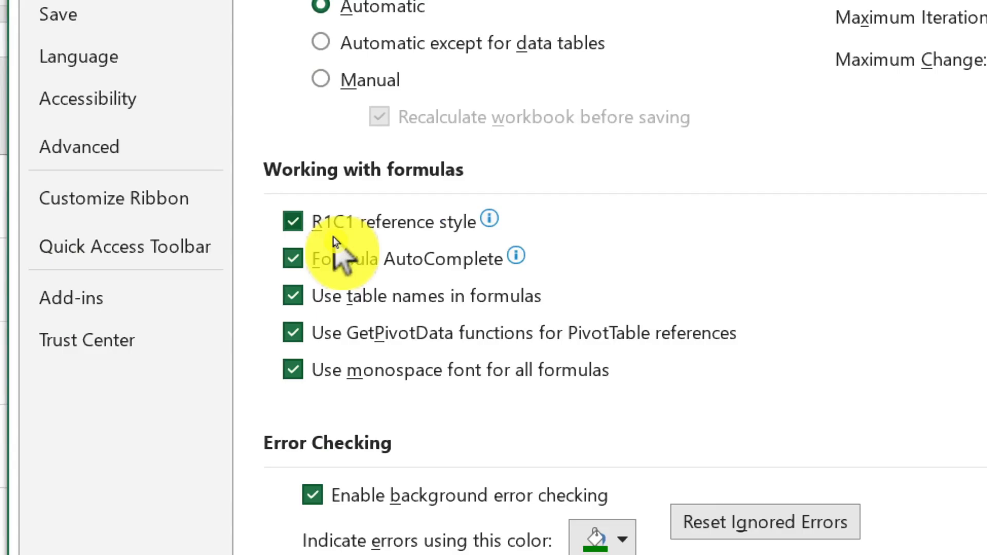
{"action": "left_click", "coordinate": [314, 231]}
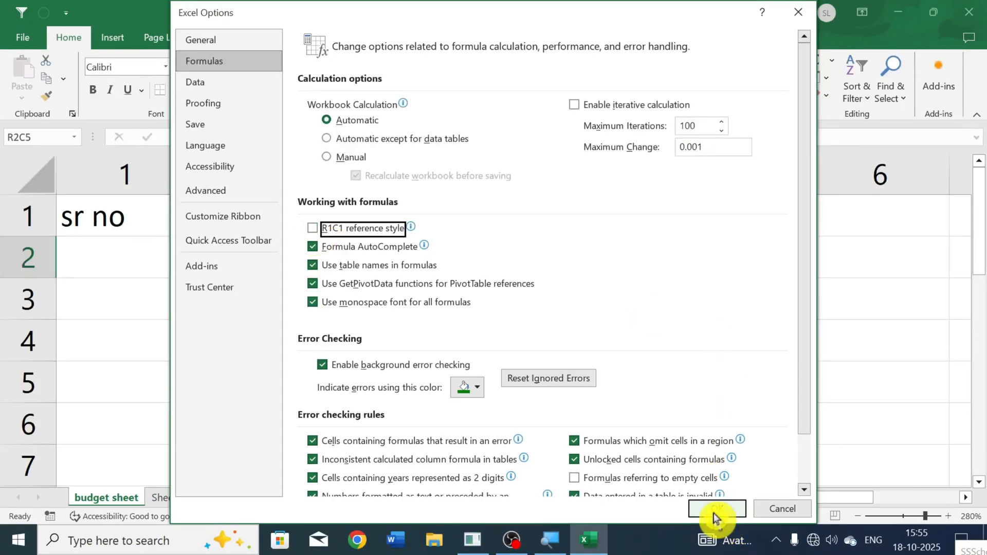
{"action": "left_click", "coordinate": [714, 510]}
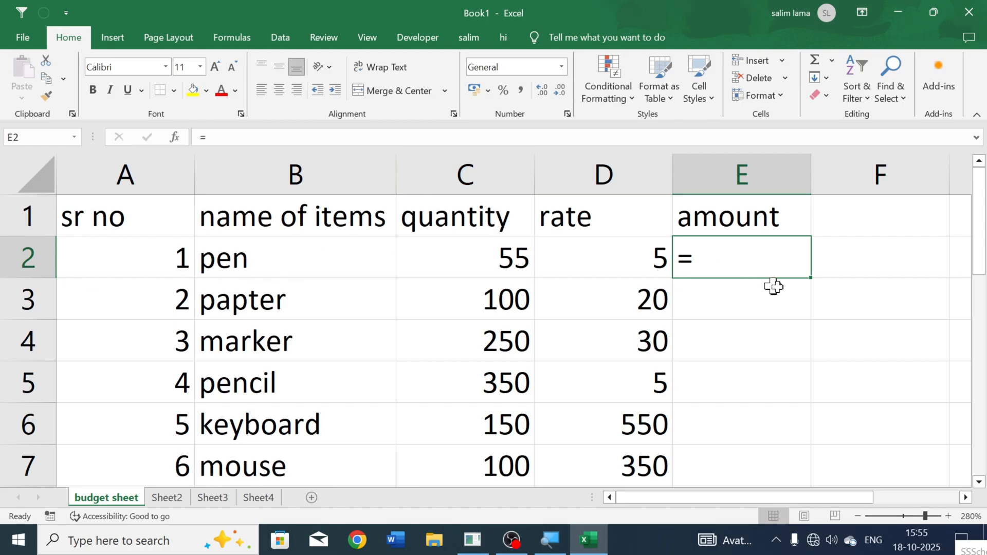
Step: Calculate the pen's amount in E2 with the formula =c2*d2
{"action": "type", "text": "c"}
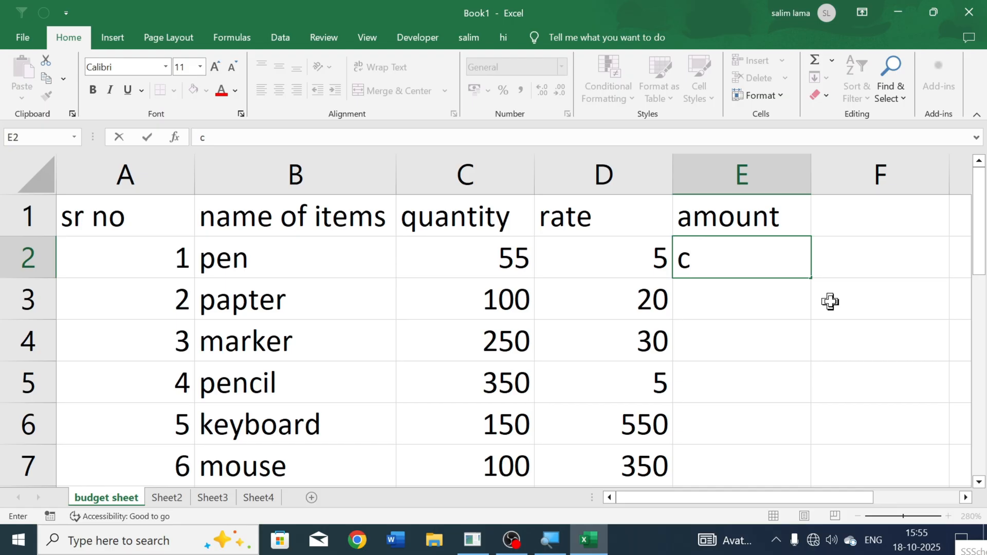
{"action": "type", "text": "=c2"}
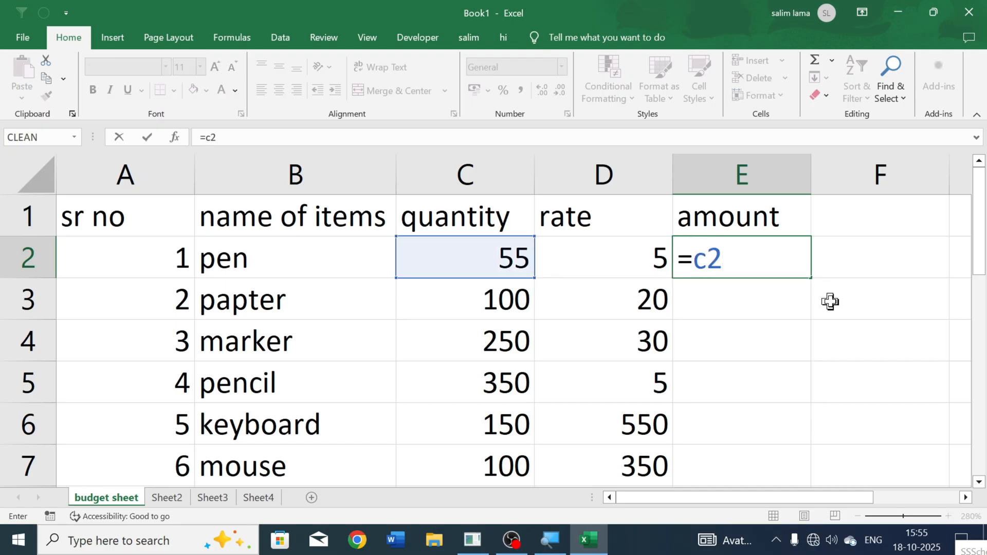
{"action": "type", "text": "*"}
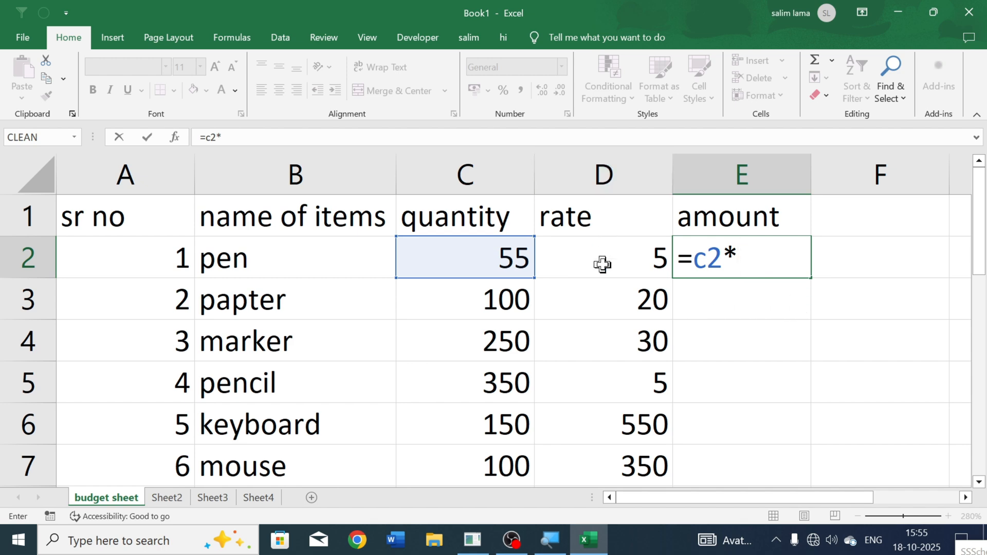
{"action": "type", "text": "d2"}
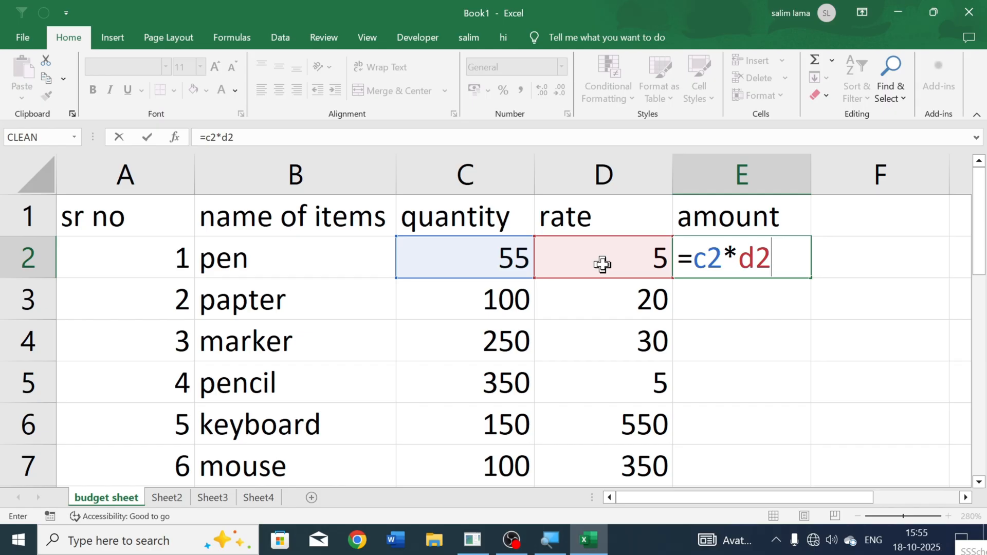
{"action": "key", "text": "Return"}
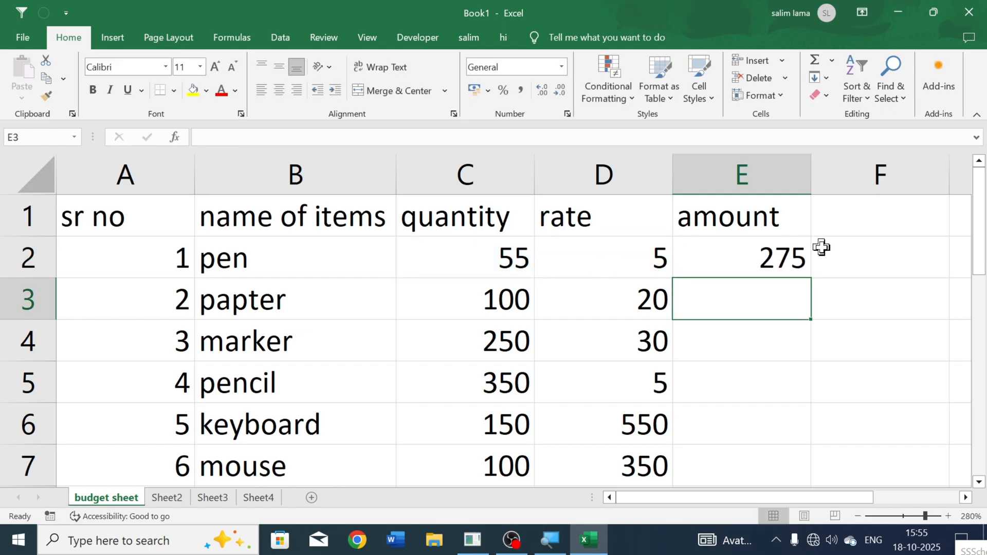
Step: Calculate the second item's amount in E3 with =C3*D3, picking the quantity and rate cells as references
{"action": "left_click", "coordinate": [778, 257]}
{"action": "left_click", "coordinate": [754, 305]}
{"action": "type", "text": "="}
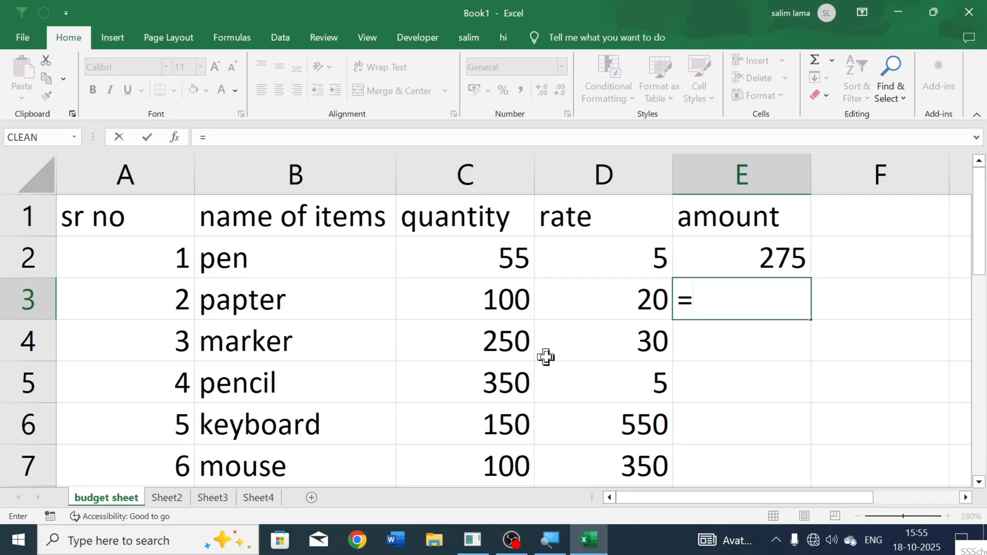
{"action": "left_click", "coordinate": [488, 299]}
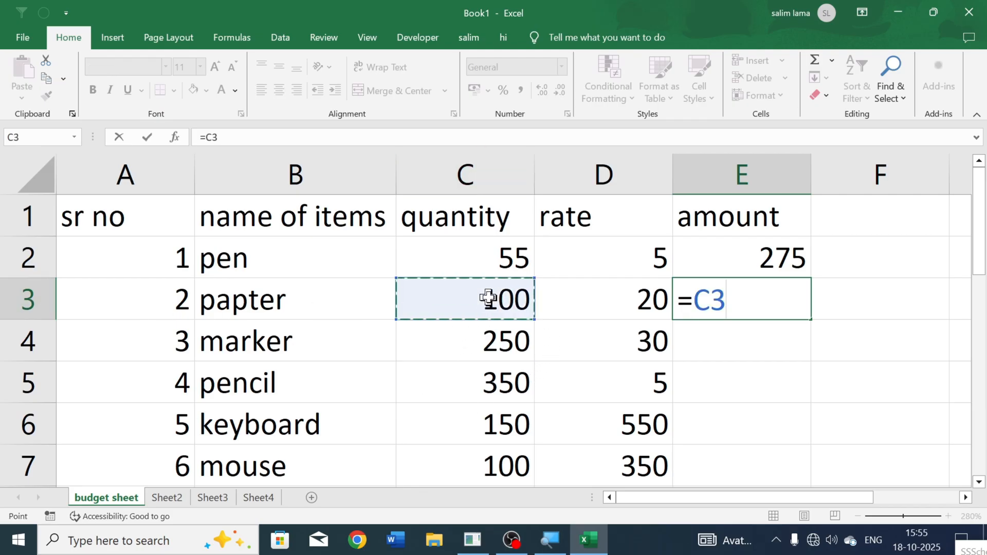
{"action": "type", "text": "*"}
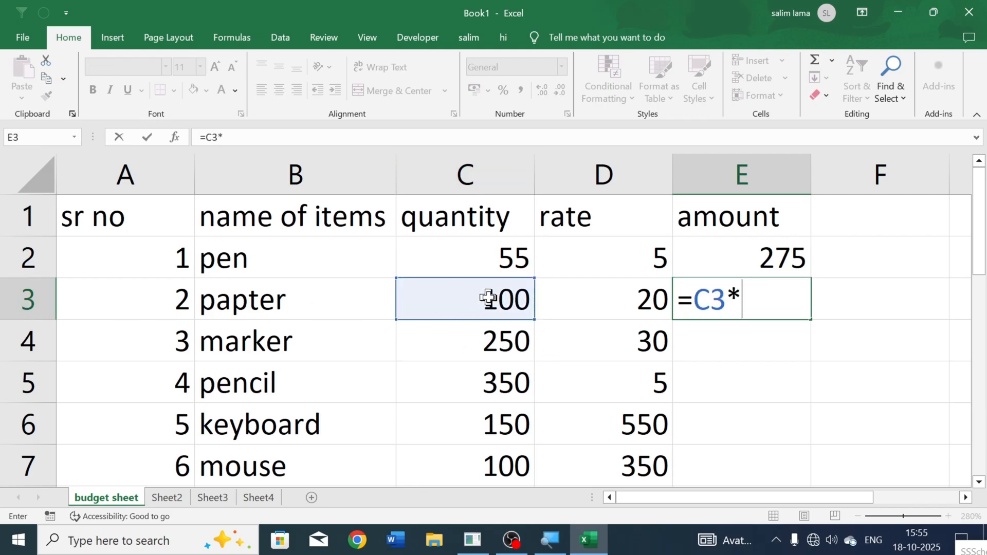
{"action": "left_click", "coordinate": [620, 288]}
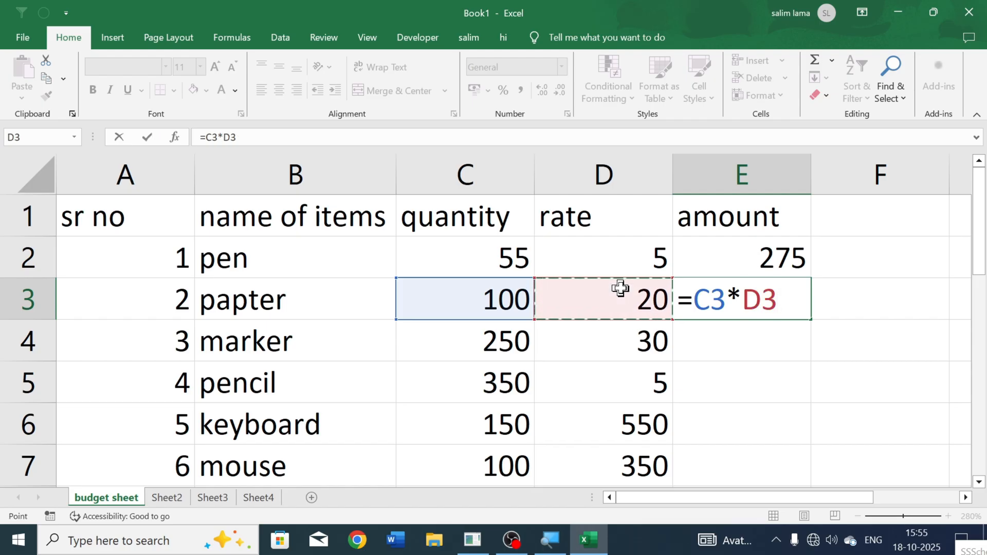
{"action": "key", "text": "Return"}
Step: Fill the amount formula from E3 down to the mouse row, E7
{"action": "scroll", "coordinate": [719, 309], "scroll_direction": "down", "scroll_amount": 1}
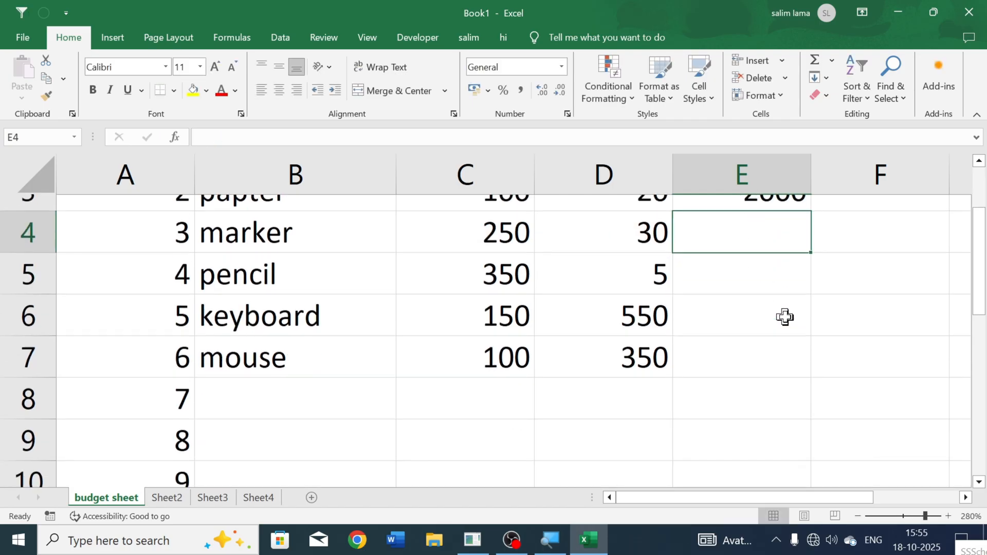
{"action": "scroll", "coordinate": [784, 317], "scroll_direction": "up", "scroll_amount": 1}
{"action": "left_click", "coordinate": [811, 310]}
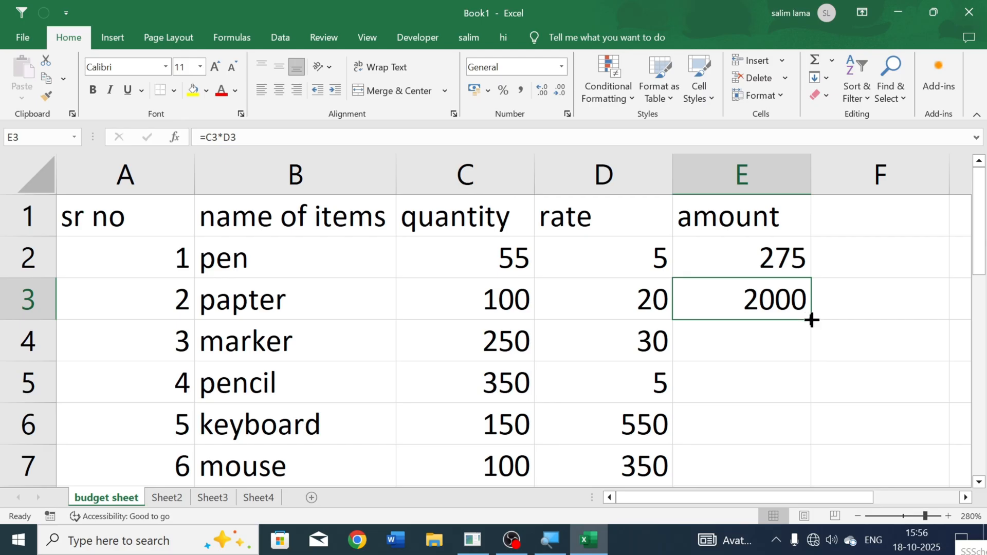
{"action": "left_click_drag", "start_coordinate": [811, 319], "coordinate": [778, 319]}
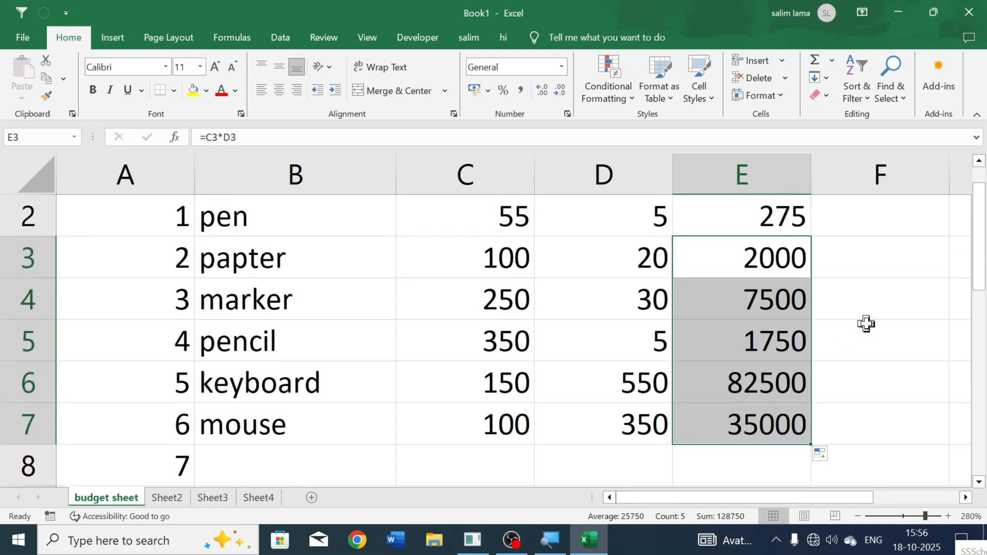
Step: Extend the amount formula from E7 down column E to E19, alongside the numbered empty rows
{"action": "scroll", "coordinate": [790, 435], "scroll_direction": "down", "scroll_amount": 1}
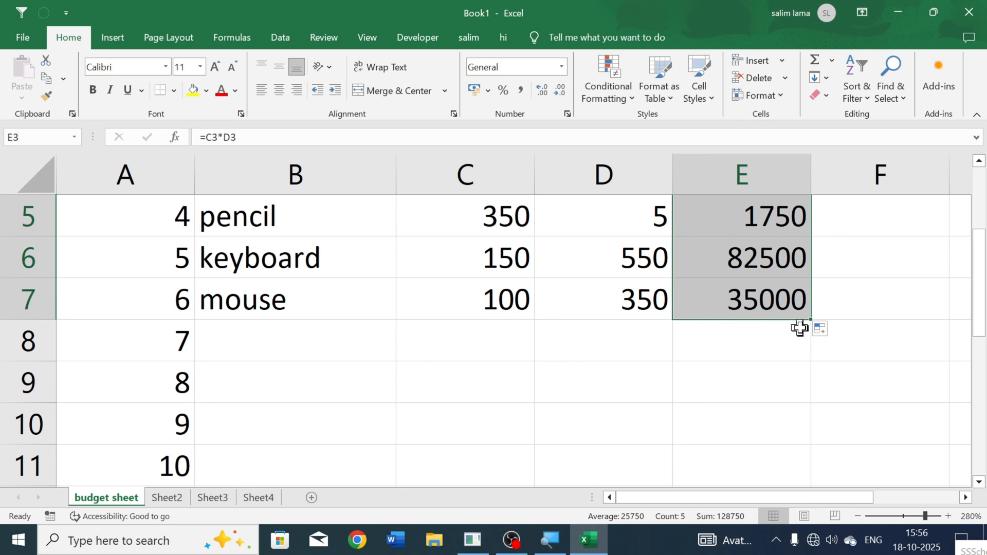
{"action": "left_click_drag", "start_coordinate": [810, 322], "coordinate": [805, 445]}
{"action": "scroll", "coordinate": [800, 443], "scroll_direction": "up", "scroll_amount": 4}
{"action": "scroll", "coordinate": [790, 411], "scroll_direction": "down", "scroll_amount": 2}
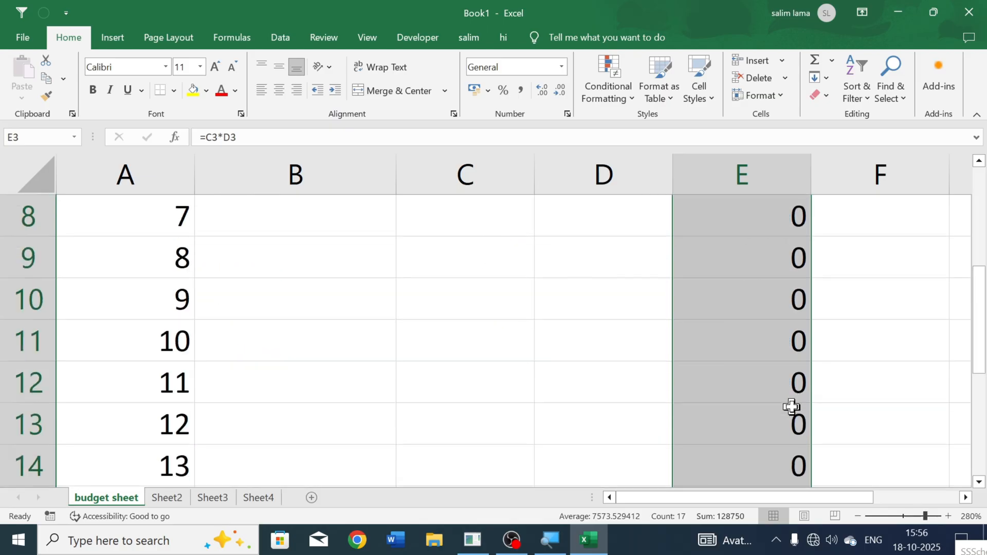
Step: Check the empty quantity and rate cells in row 8 and examine the amount formulas in E8 and E7
{"action": "left_click", "coordinate": [733, 328]}
{"action": "scroll", "coordinate": [735, 337], "scroll_direction": "up", "scroll_amount": 2}
{"action": "scroll", "coordinate": [735, 339], "scroll_direction": "down", "scroll_amount": 1}
{"action": "left_click", "coordinate": [529, 335]}
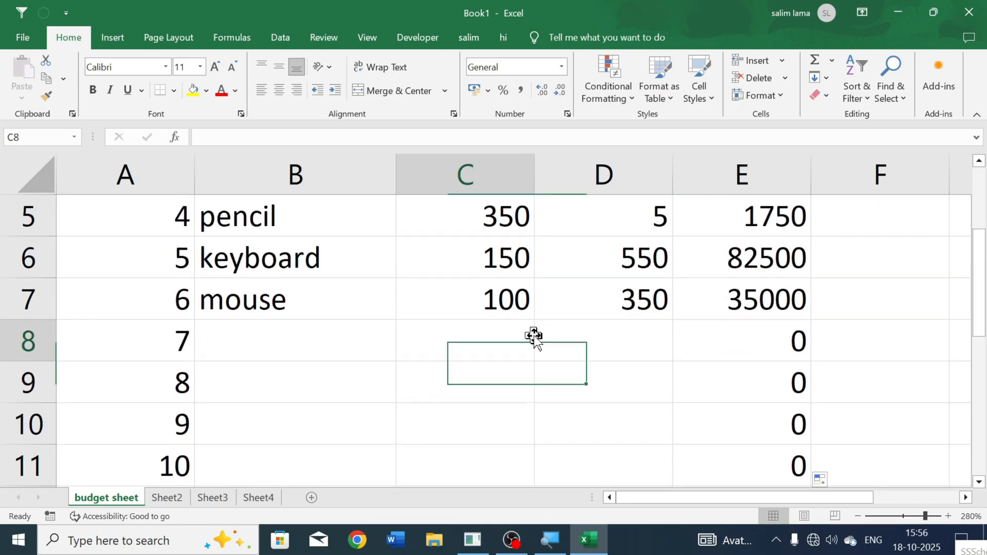
{"action": "left_click", "coordinate": [599, 337]}
{"action": "left_click", "coordinate": [776, 345]}
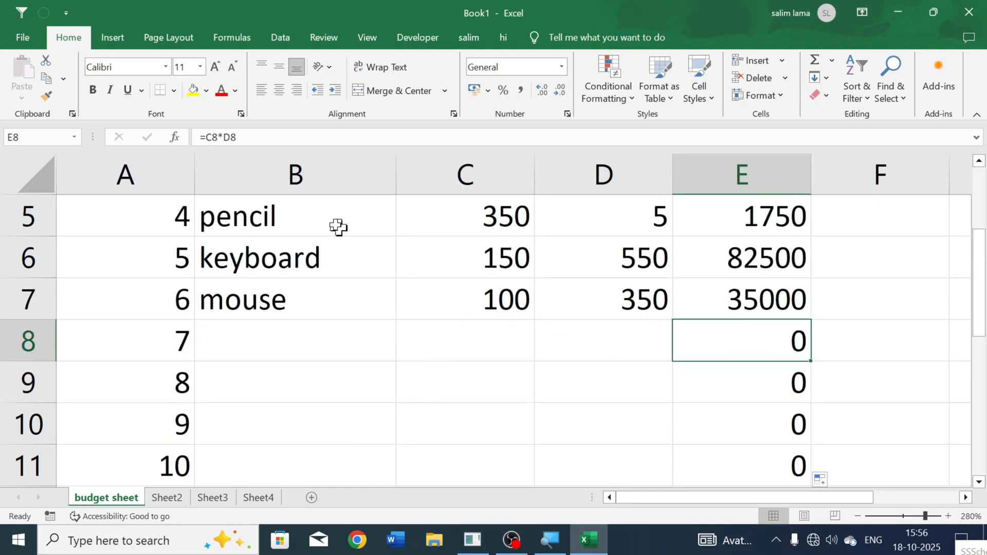
{"action": "left_click", "coordinate": [259, 138]}
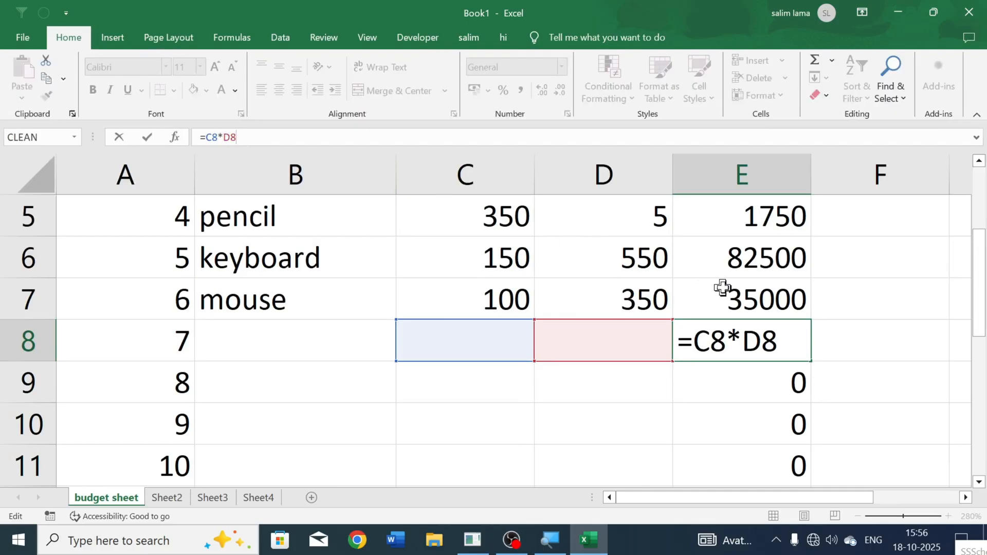
{"action": "left_click", "coordinate": [742, 288]}
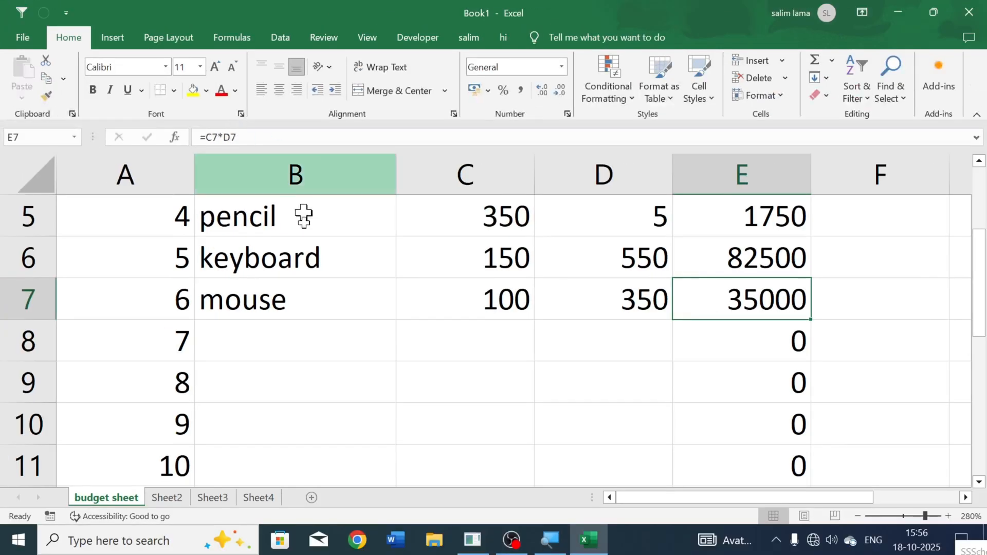
Step: Examine the underlying contents of the keyboard row's name, quantity and amount cells, including the formula in E6
{"action": "left_click", "coordinate": [241, 400]}
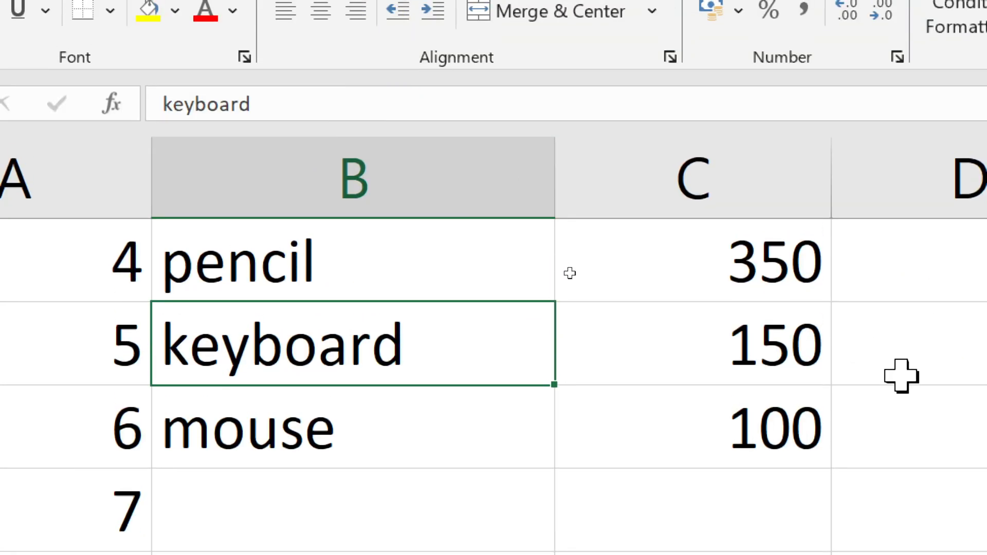
{"action": "left_click", "coordinate": [495, 256]}
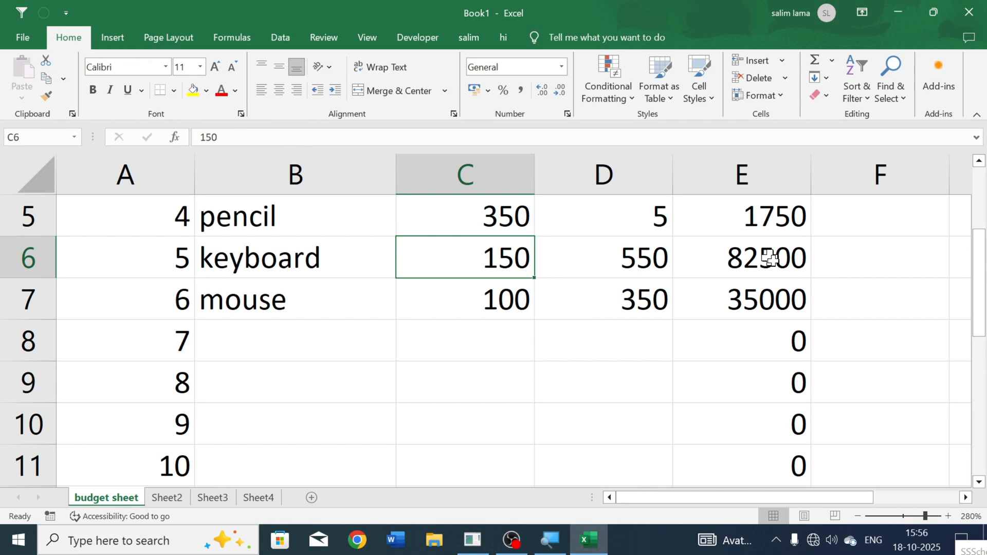
{"action": "left_click", "coordinate": [770, 257]}
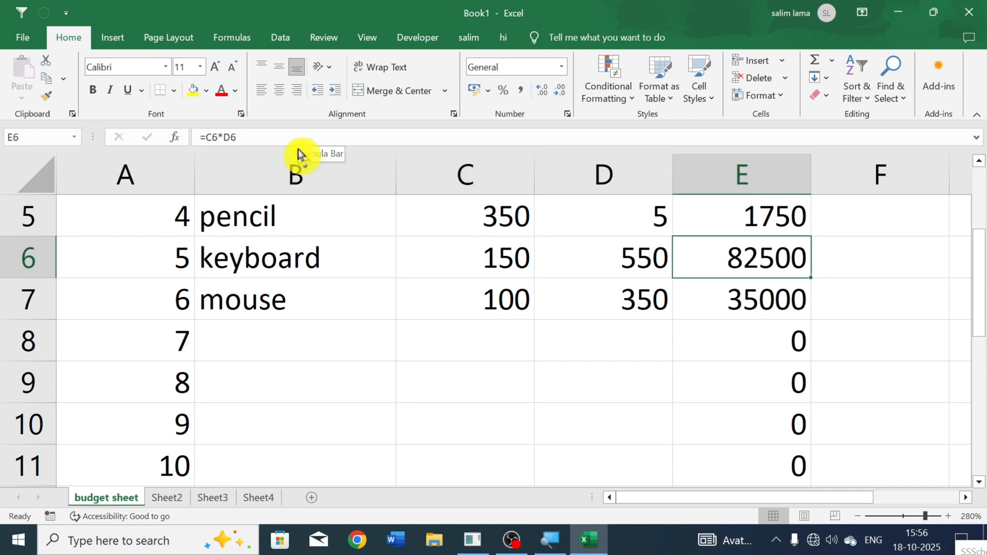
{"action": "left_click", "coordinate": [277, 139]}
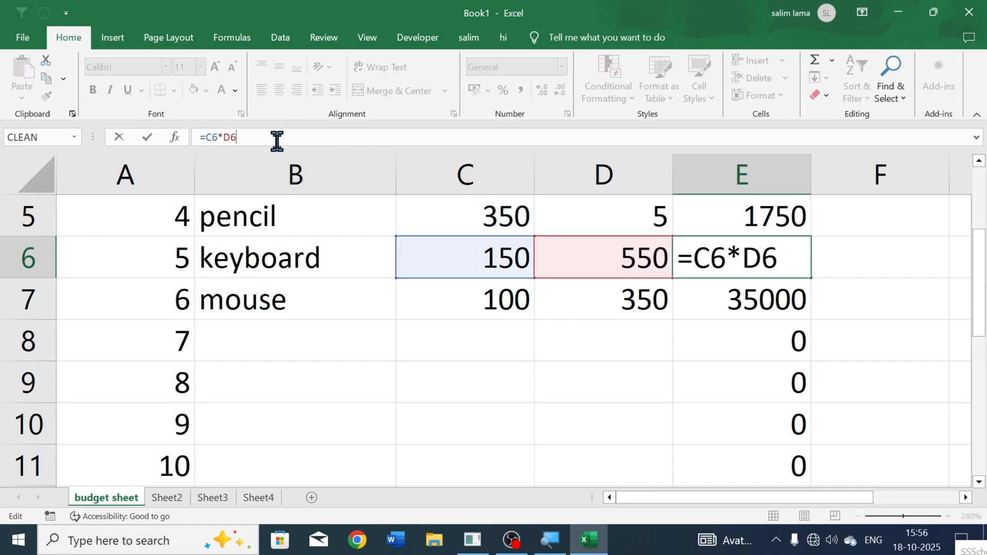
{"action": "key", "text": "Return"}
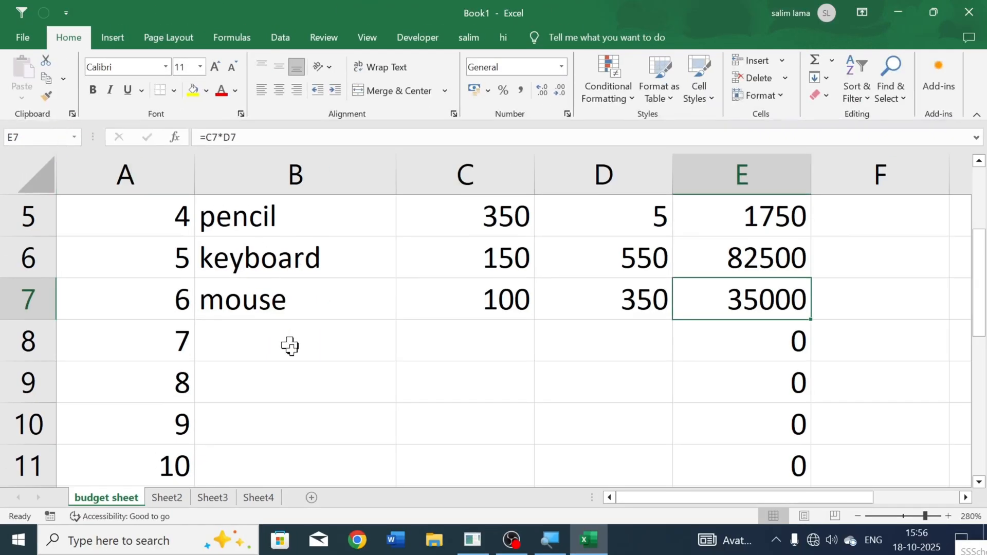
Step: Select cells B9, A5 and B5 in turn to check each cell's address
{"action": "left_click", "coordinate": [291, 379]}
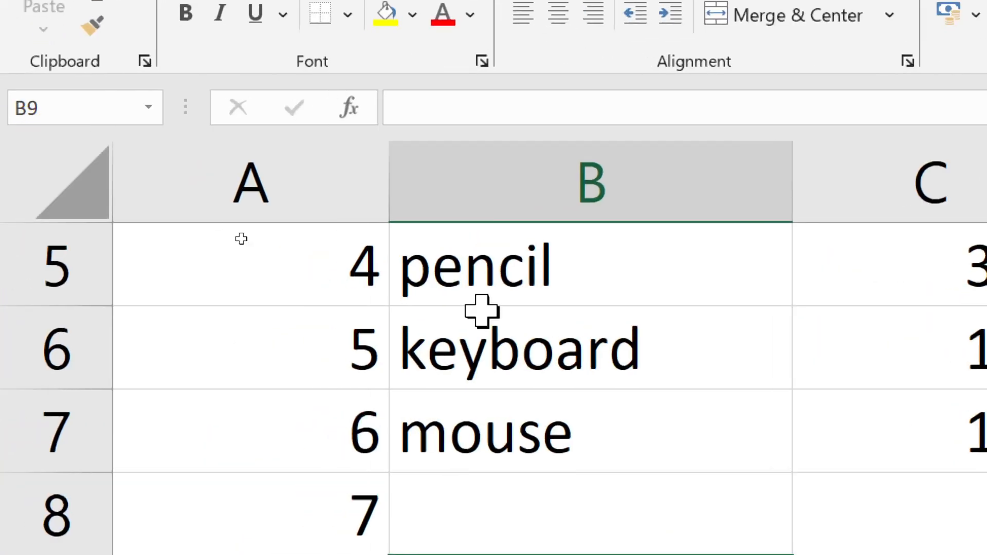
{"action": "left_click", "coordinate": [273, 266]}
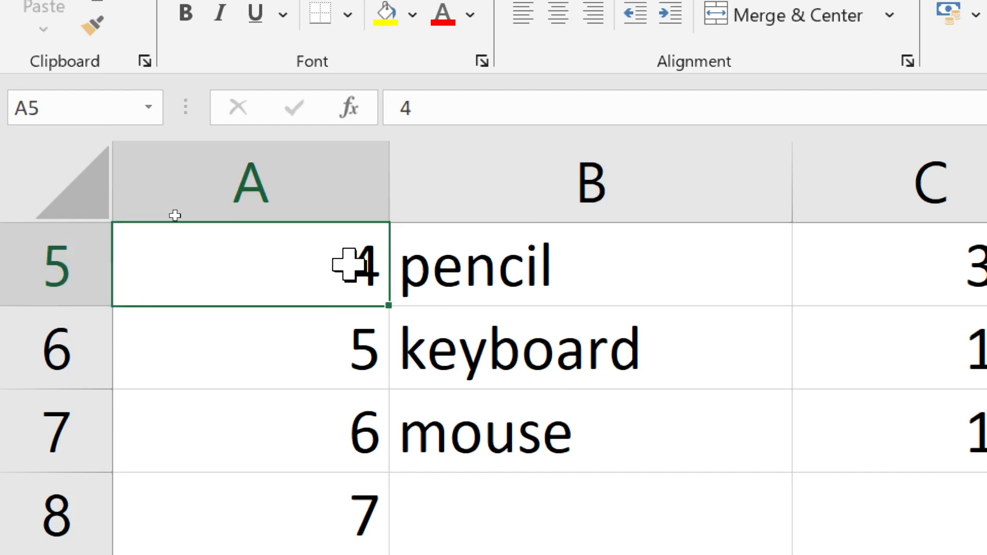
{"action": "left_click", "coordinate": [566, 276]}
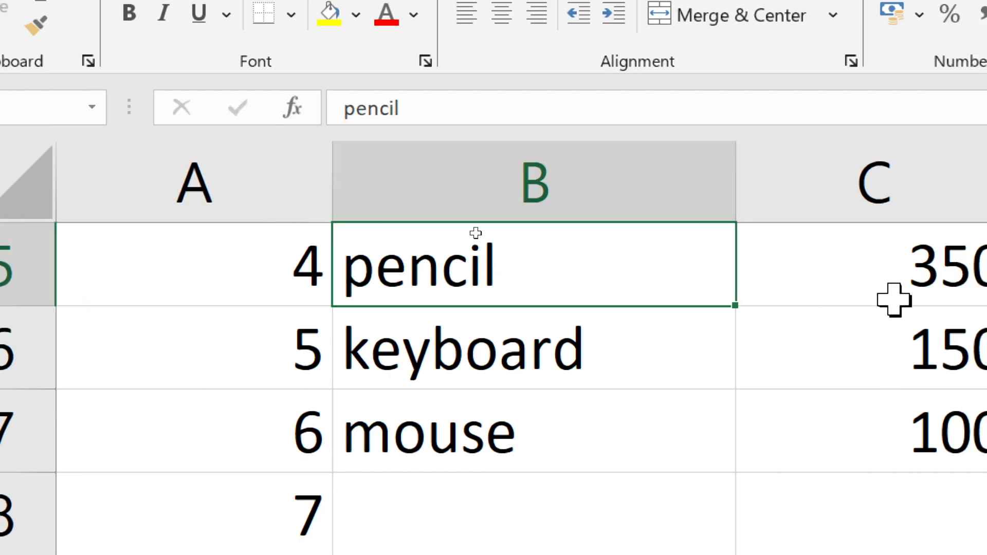
Step: Check the contents of C5 and A7, and examine the amount formulas in E8, E9 and E10
{"action": "left_click", "coordinate": [935, 275]}
{"action": "left_click", "coordinate": [214, 395]}
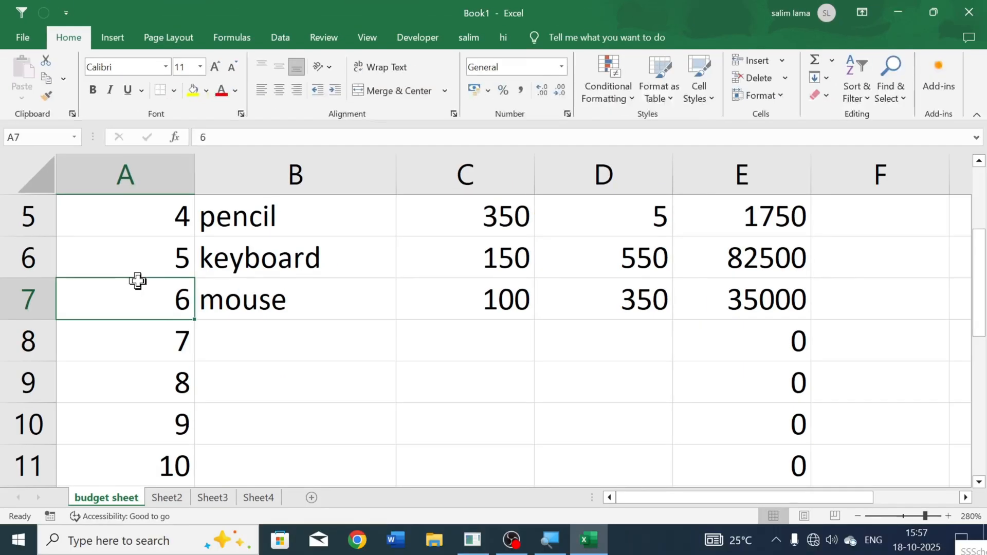
{"action": "left_click", "coordinate": [601, 334]}
{"action": "left_click", "coordinate": [787, 349]}
{"action": "left_click", "coordinate": [785, 383]}
{"action": "left_click", "coordinate": [778, 431]}
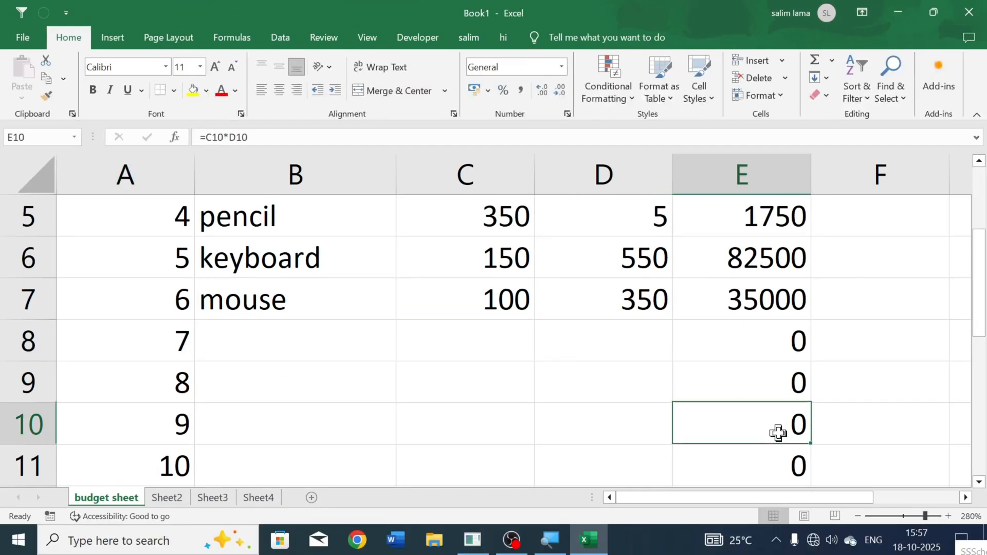
{"action": "scroll", "coordinate": [784, 385], "scroll_direction": "down", "scroll_amount": 3}
{"action": "scroll", "coordinate": [771, 323], "scroll_direction": "up", "scroll_amount": 4}
{"action": "scroll", "coordinate": [780, 410], "scroll_direction": "down", "scroll_amount": 2}
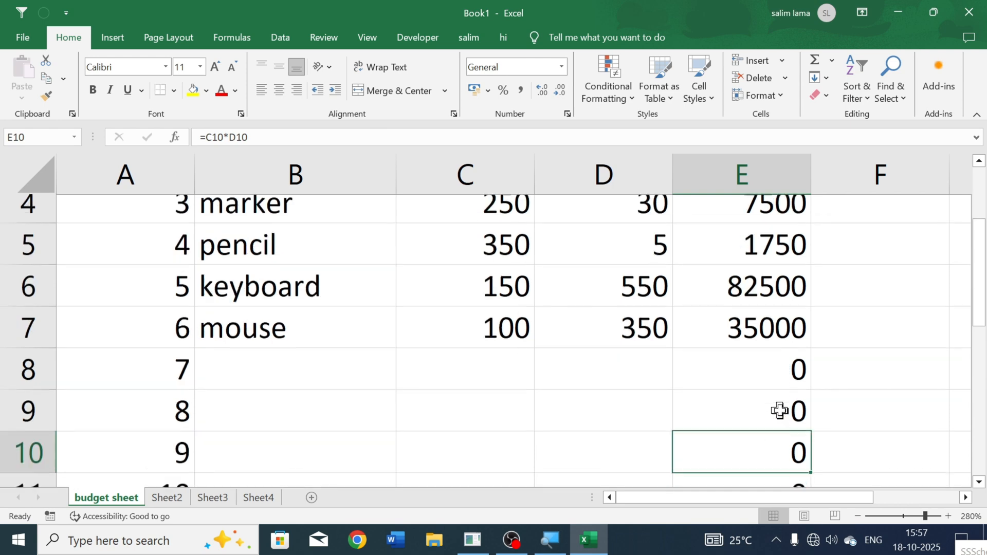
Step: Fill row 8 with the item cpu, quantity 5 and rate 7500
{"action": "left_click", "coordinate": [340, 339]}
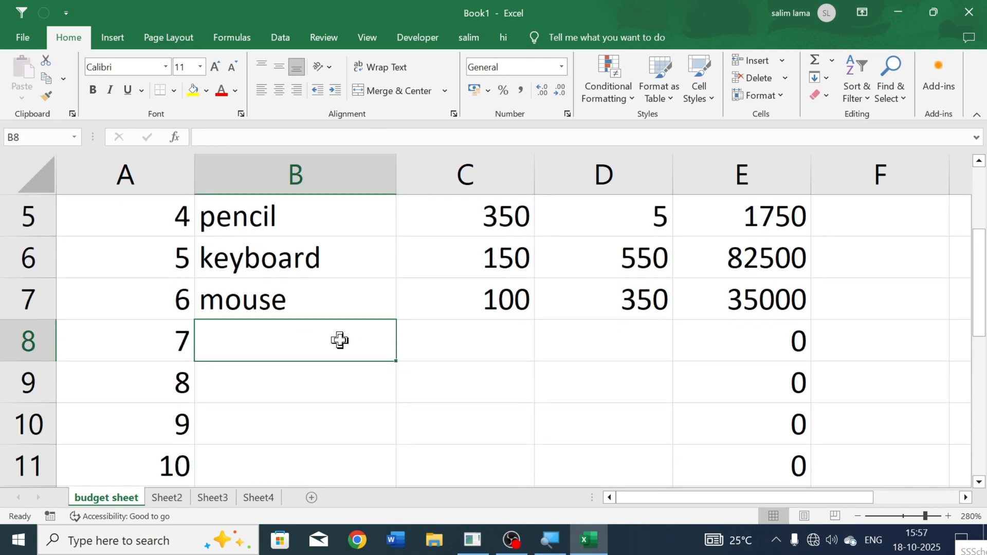
{"action": "type", "text": "cpu"}
{"action": "key", "text": "Tab"}
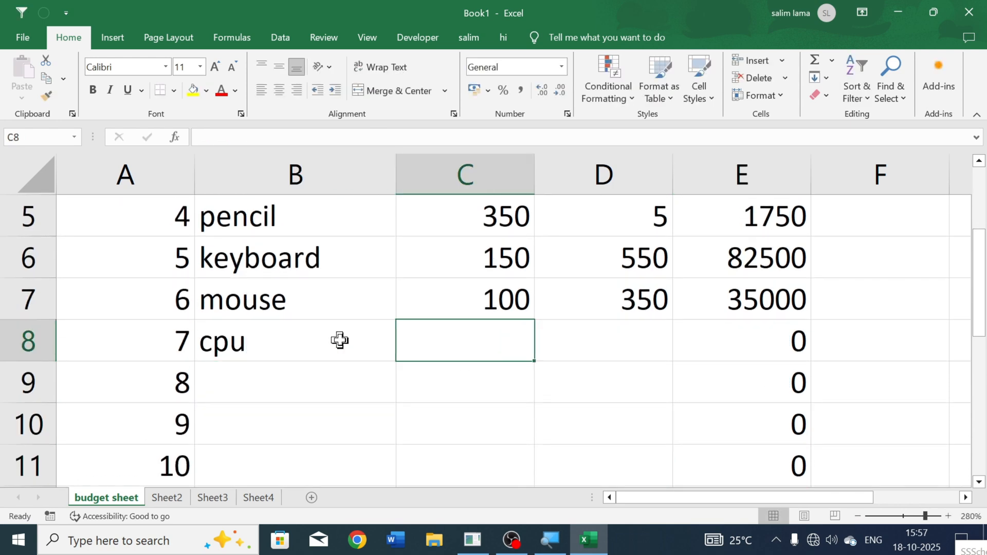
{"action": "type", "text": "5"}
{"action": "key", "text": "Tab"}
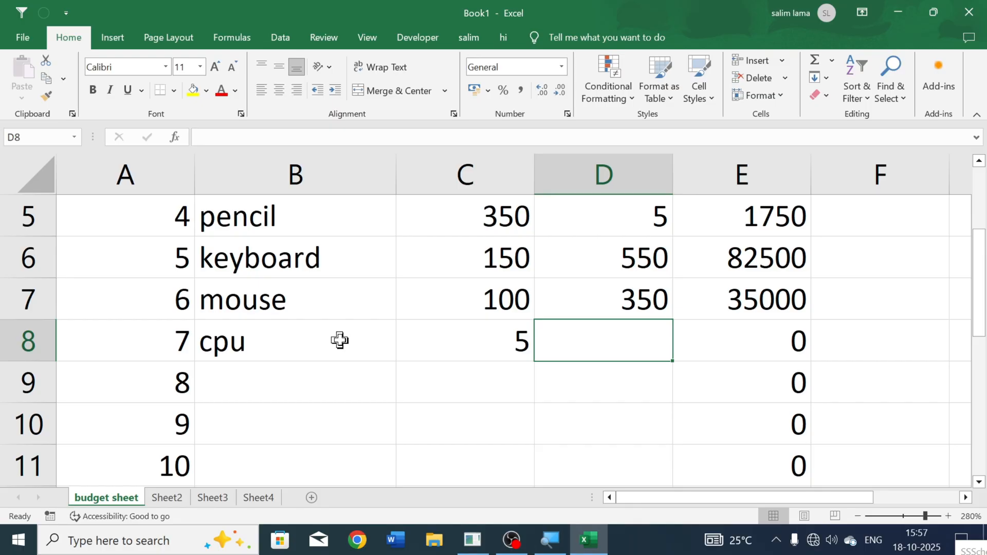
{"action": "type", "text": "7500"}
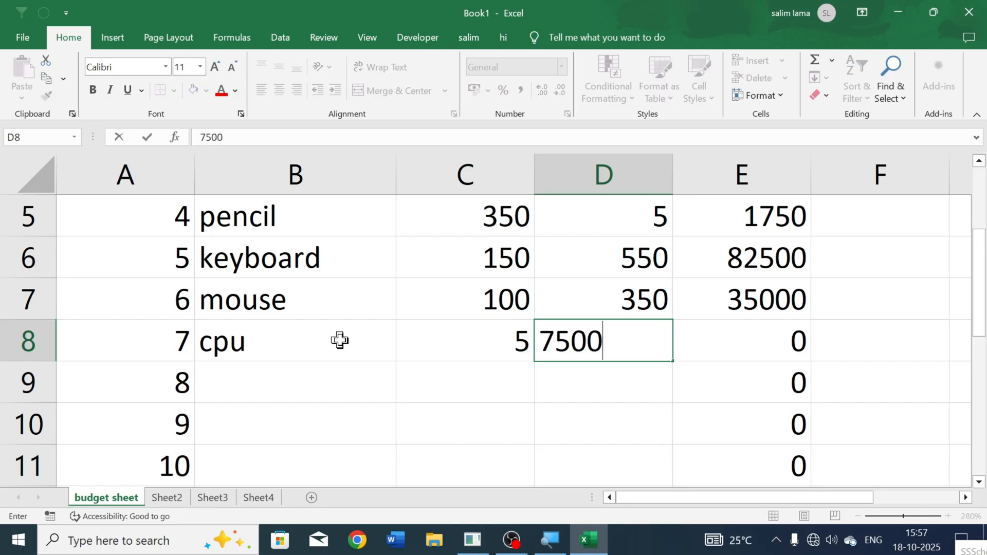
{"action": "key", "text": "Tab"}
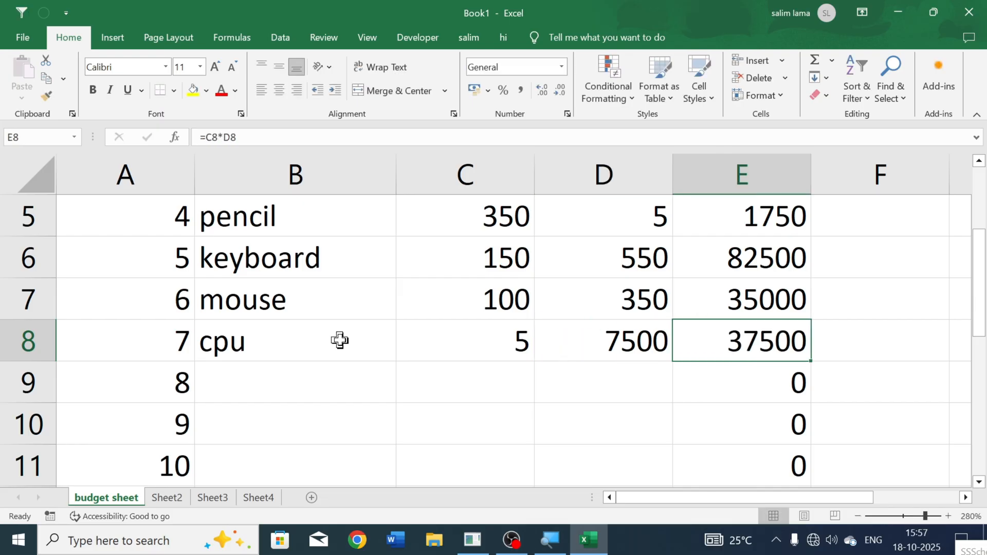
Step: Fill row 9 with the item mobile, quantity 10 and rate 9999
{"action": "left_click", "coordinate": [350, 385]}
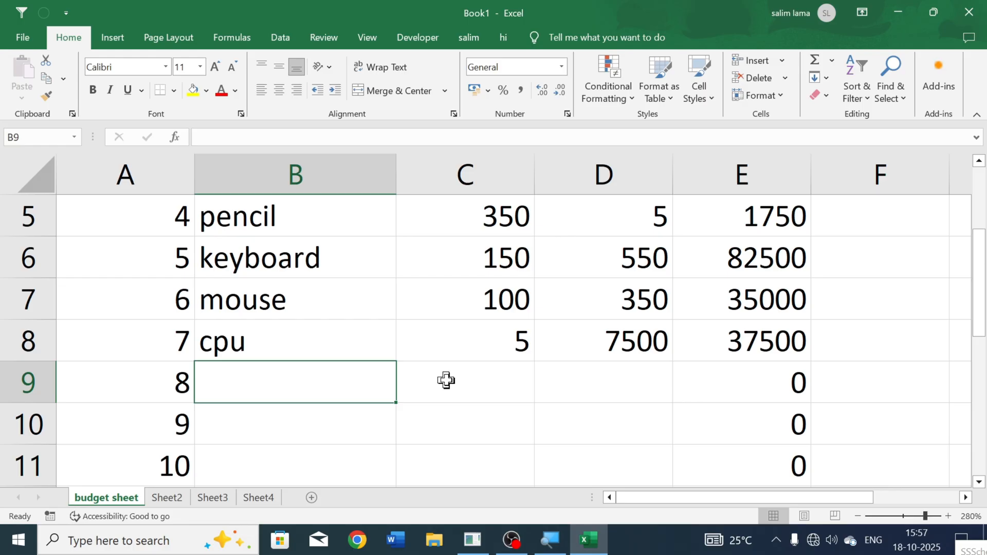
{"action": "type", "text": "mobile"}
{"action": "left_click", "coordinate": [446, 381]}
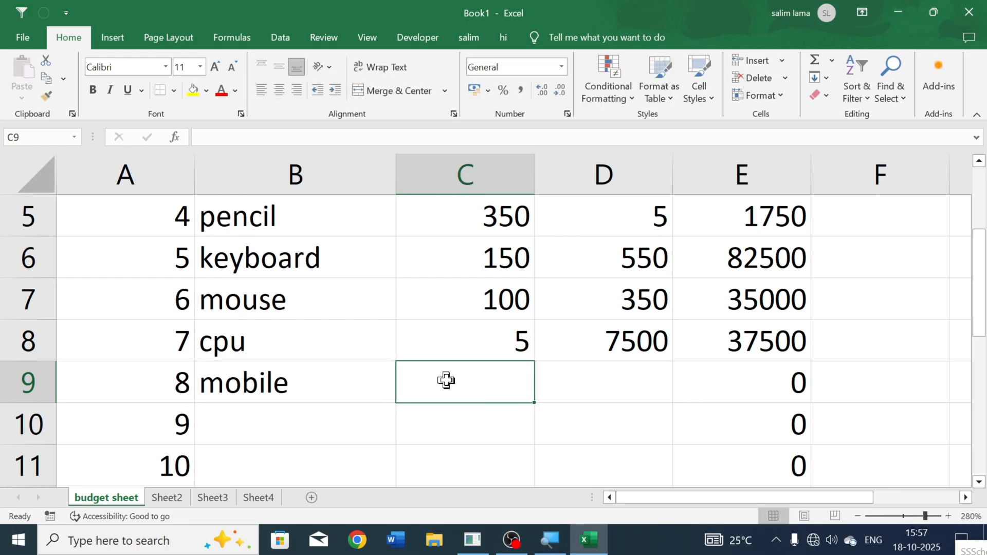
{"action": "type", "text": "10"}
{"action": "key", "text": "Tab"}
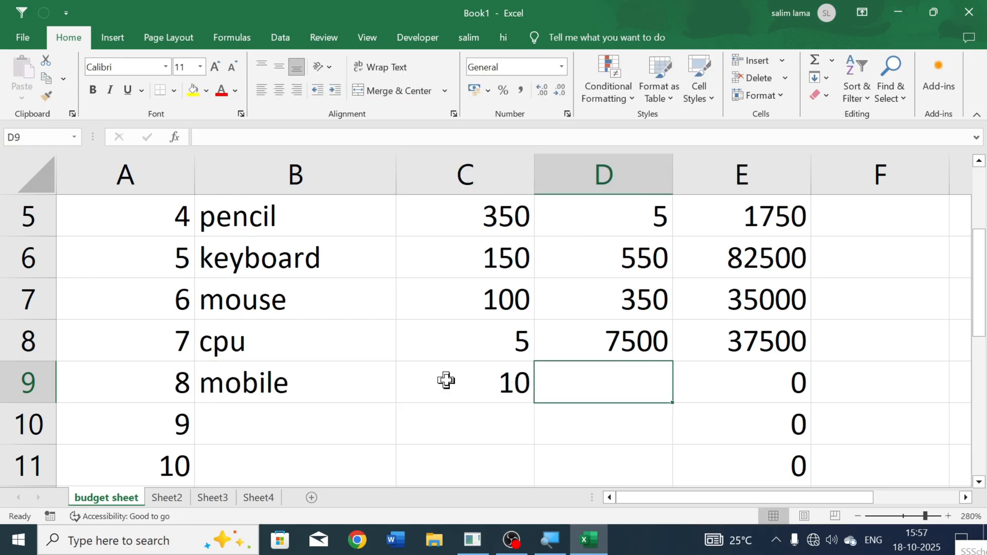
{"action": "type", "text": "9999"}
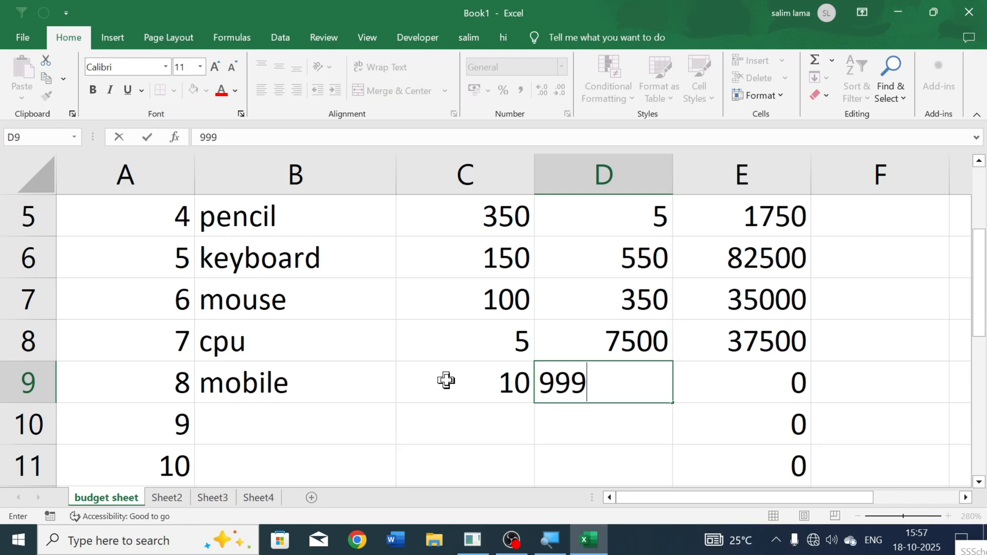
{"action": "key", "text": "Tab"}
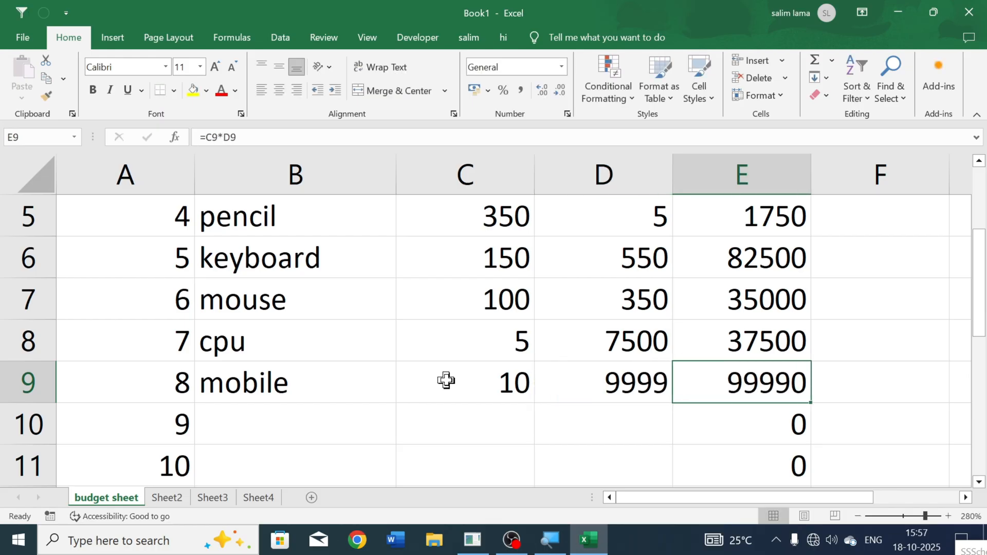
Step: Clear the unused serial numbers and amount formulas from A10:E19, below the mobile row
{"action": "left_click", "coordinate": [734, 412]}
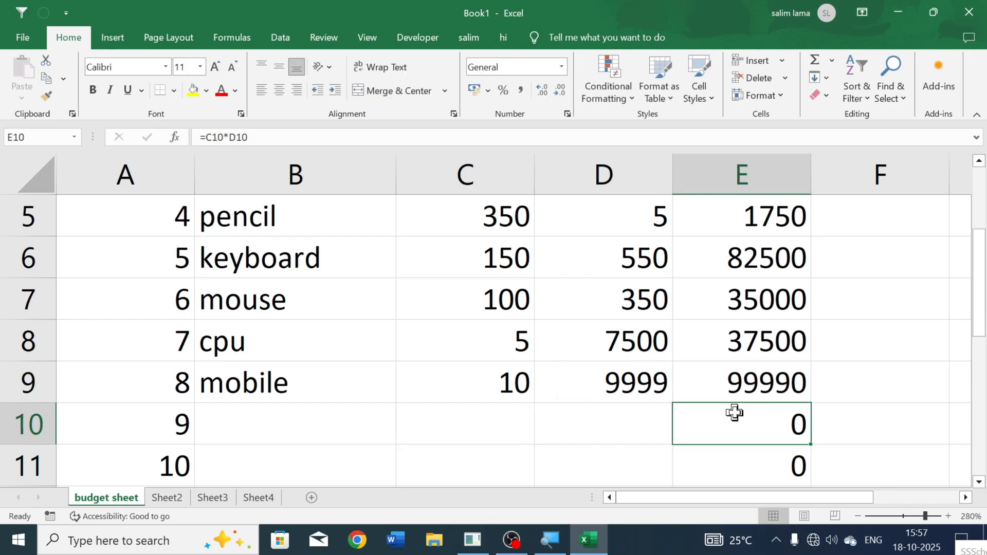
{"action": "scroll", "coordinate": [645, 387], "scroll_direction": "up", "scroll_amount": 2}
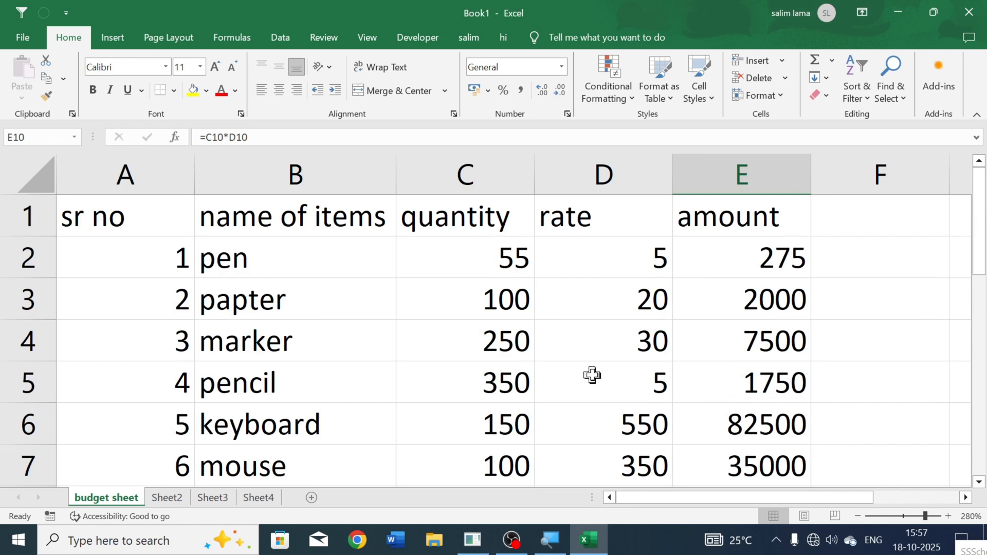
{"action": "scroll", "coordinate": [591, 375], "scroll_direction": "down", "scroll_amount": 3}
{"action": "scroll", "coordinate": [214, 386], "scroll_direction": "up", "scroll_amount": 2}
{"action": "scroll", "coordinate": [249, 397], "scroll_direction": "down", "scroll_amount": 1}
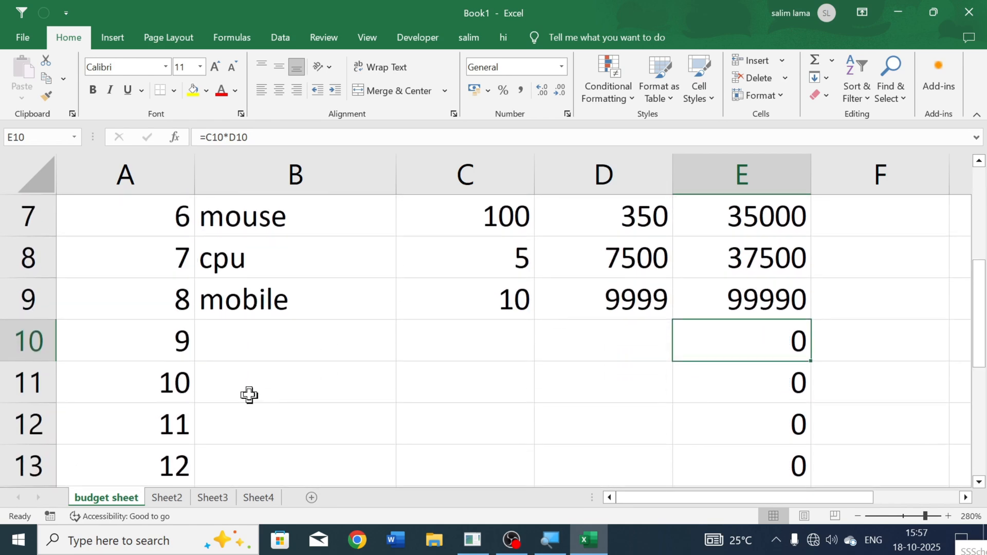
{"action": "left_click", "coordinate": [156, 344]}
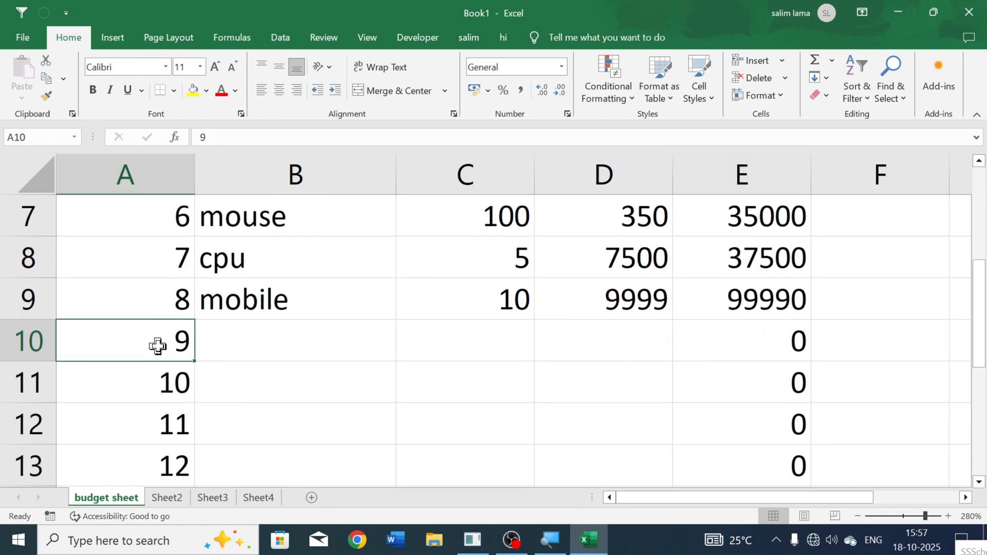
{"action": "key", "text": "ctrl+shift+Right"}
{"action": "key", "text": "shift+Down"}
{"action": "key", "text": "shift+Down"}
{"action": "key", "text": "shift+Down"}
{"action": "key", "text": "shift+Down"}
{"action": "key", "text": "shift+Down"}
{"action": "key", "text": "shift+Down"}
{"action": "key", "text": "shift+Down"}
{"action": "key", "text": "shift+Down"}
{"action": "key", "text": "shift+Down"}
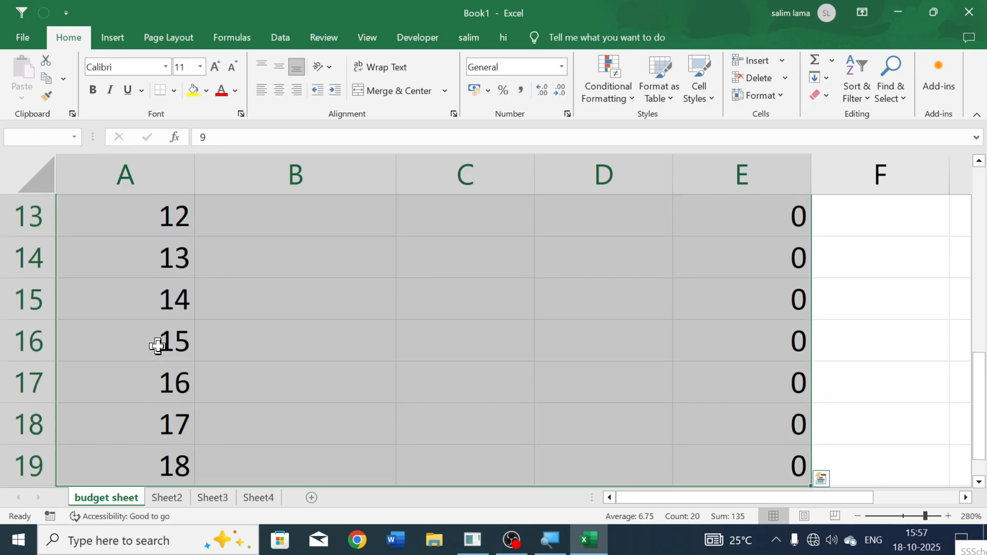
{"action": "scroll", "coordinate": [157, 345], "scroll_direction": "up", "scroll_amount": 2}
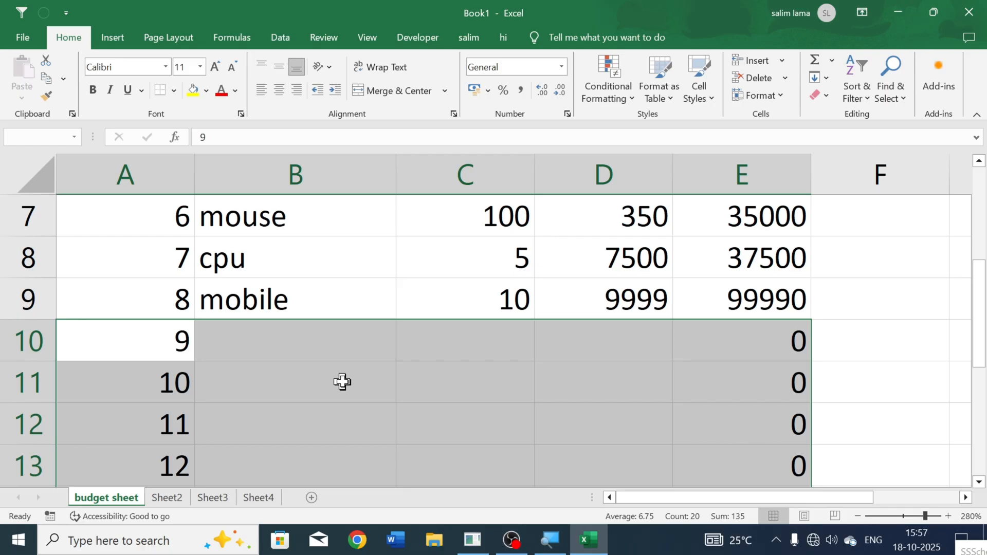
{"action": "key", "text": "Delete"}
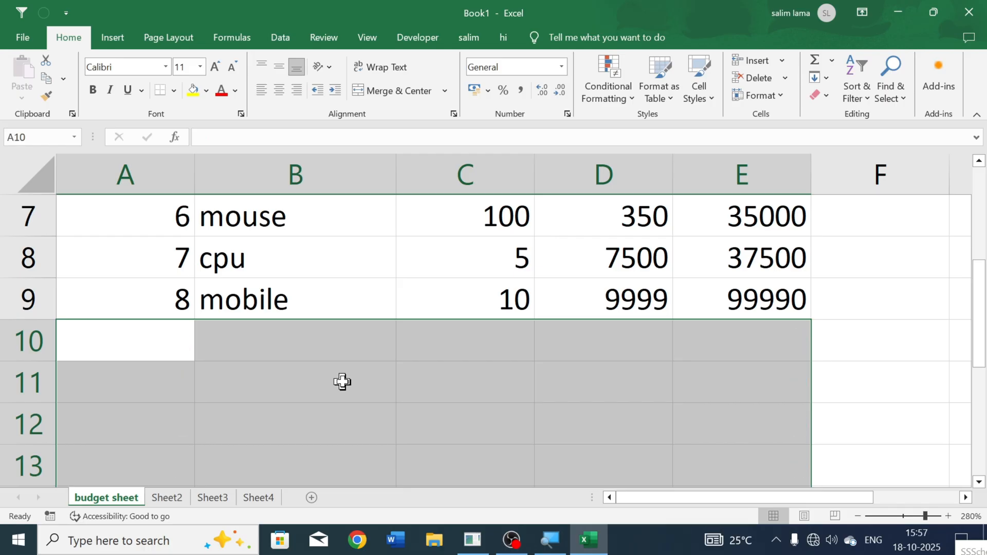
{"action": "left_click", "coordinate": [336, 381]}
Step: Select the whole of row 11 and examine how far it extends across the sheet's columns
{"action": "scroll", "coordinate": [260, 369], "scroll_direction": "down", "scroll_amount": 4}
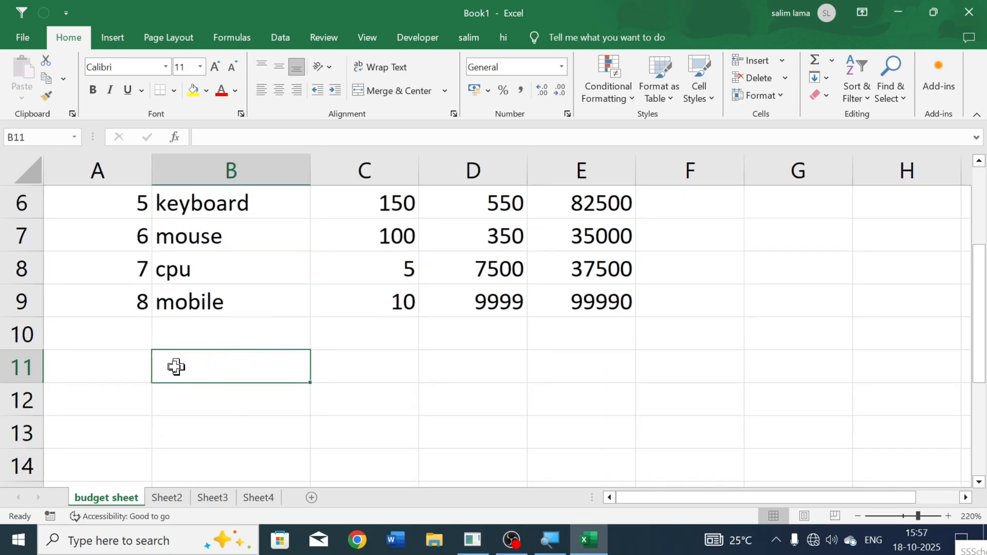
{"action": "left_click", "coordinate": [105, 367]}
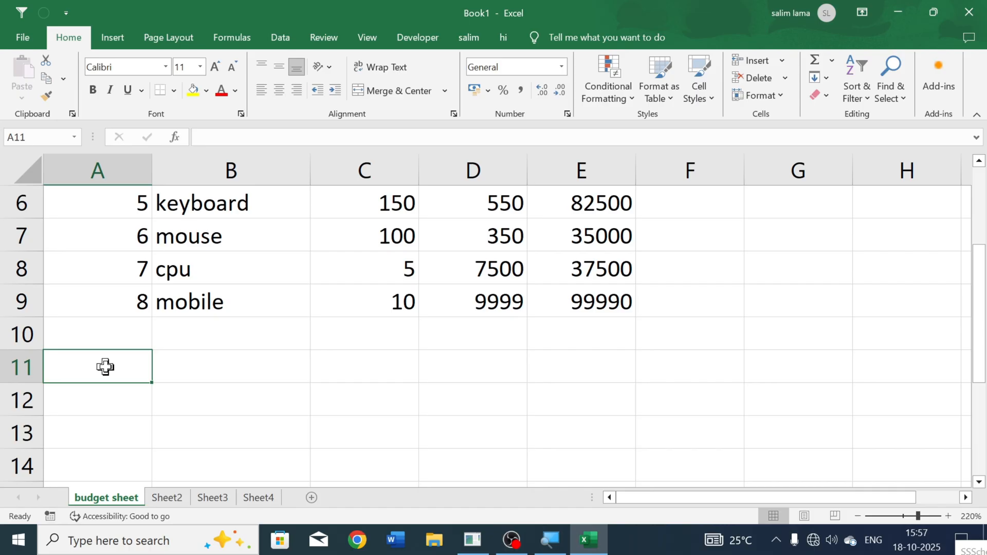
{"action": "key", "text": "shift+space"}
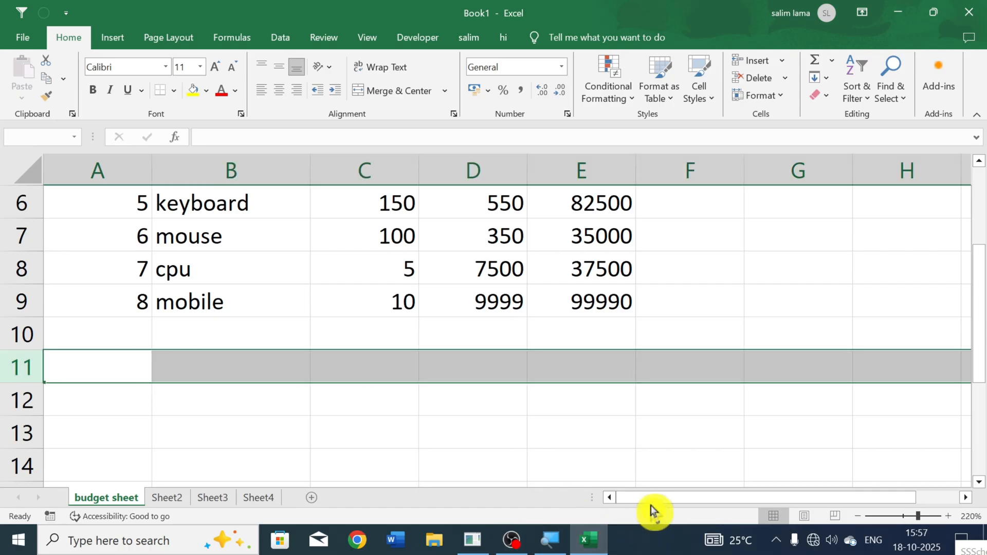
{"action": "left_click_drag", "start_coordinate": [649, 500], "coordinate": [868, 499]}
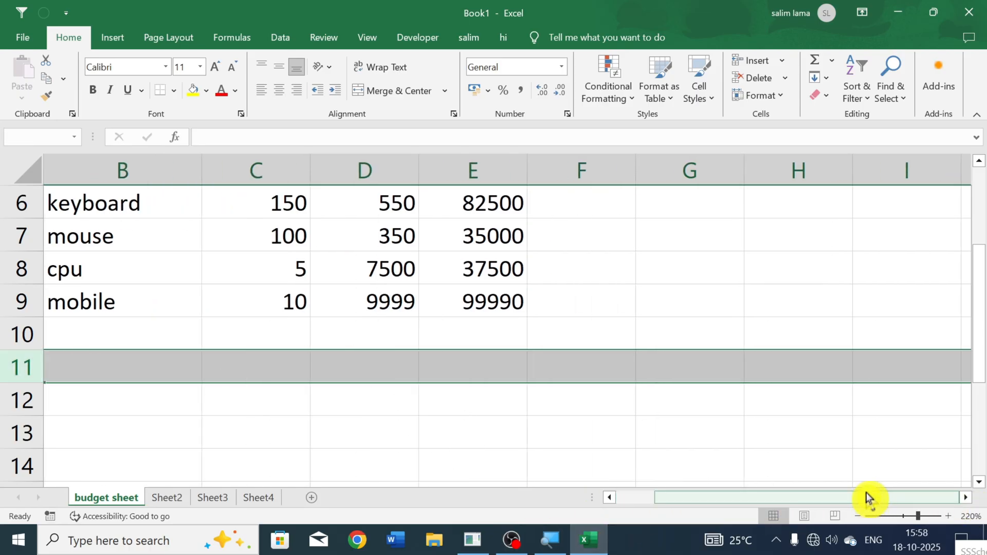
{"action": "scroll", "coordinate": [857, 410], "scroll_direction": "down", "scroll_amount": 8, "text": "ctrl"}
{"action": "scroll", "coordinate": [834, 420], "scroll_direction": "down", "scroll_amount": 3, "text": "ctrl"}
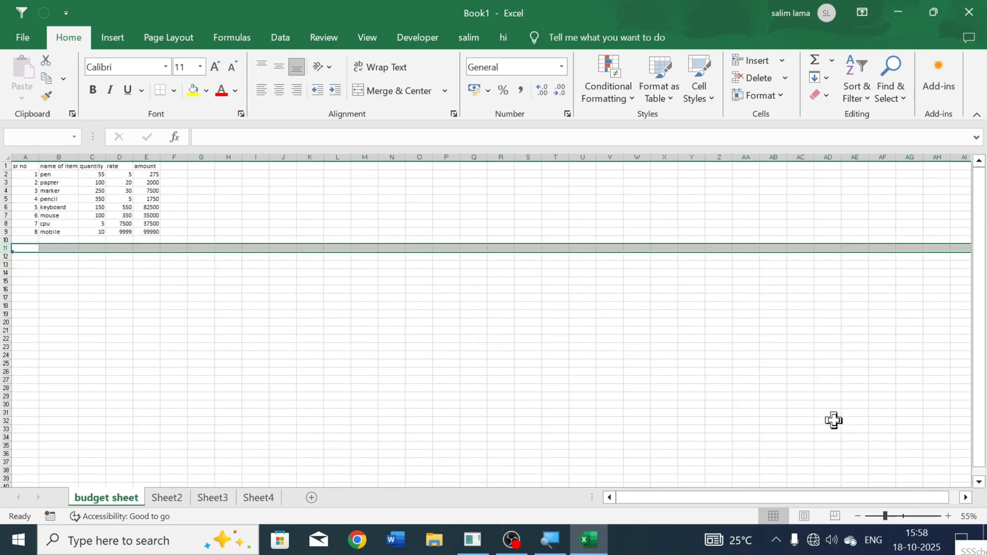
{"action": "scroll", "coordinate": [219, 376], "scroll_direction": "up", "scroll_amount": 1, "text": "ctrl"}
{"action": "scroll", "coordinate": [219, 376], "scroll_direction": "up", "scroll_amount": 6, "text": "ctrl"}
{"action": "left_click", "coordinate": [116, 325]}
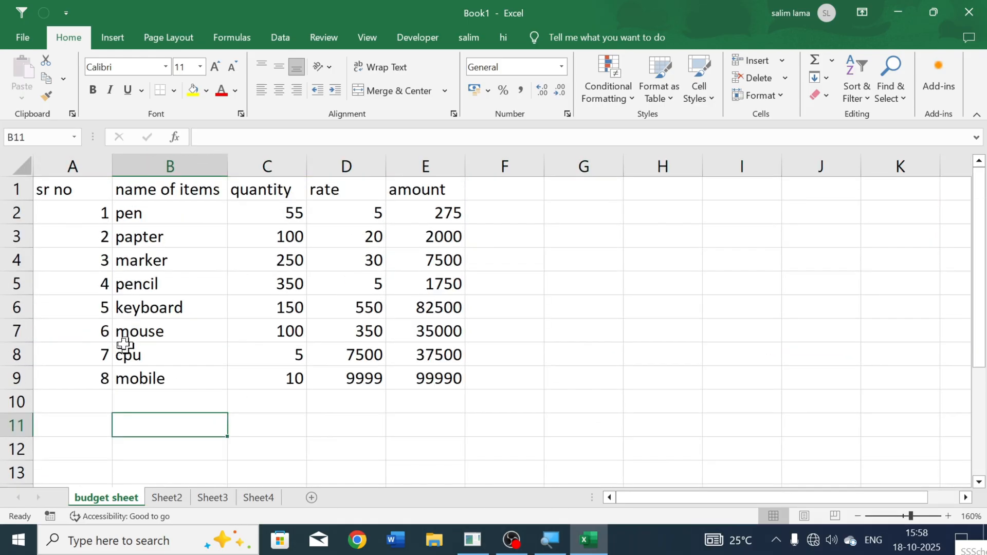
Step: Select the whole budget table from the sr no heading in A1 to the last amount in E9, then deselect it
{"action": "left_click", "coordinate": [54, 192]}
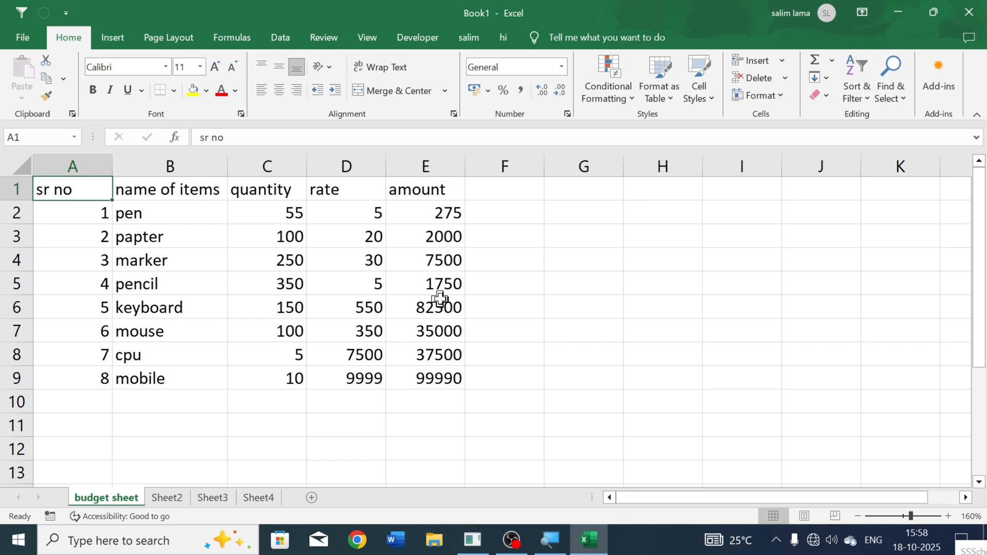
{"action": "key", "text": "ctrl+shift+Right"}
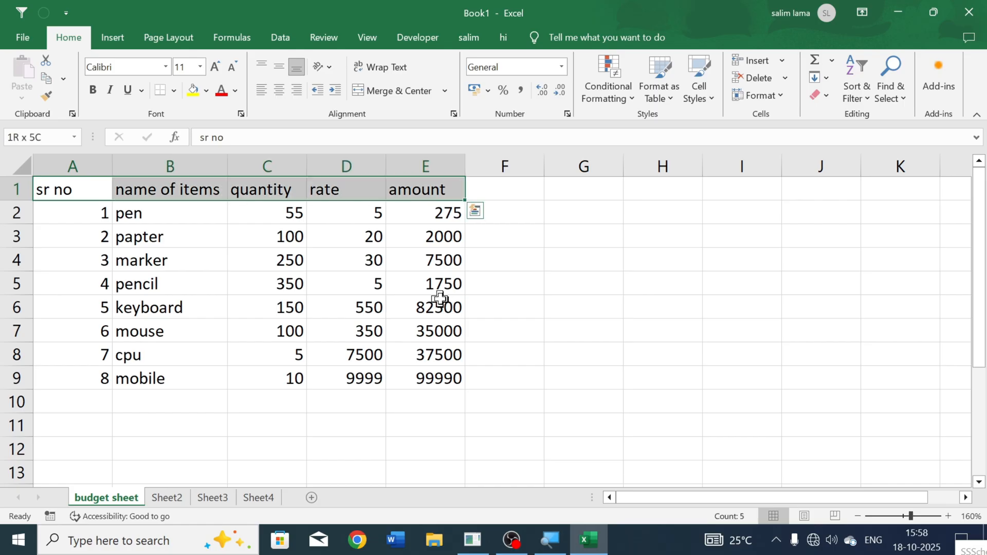
{"action": "key", "text": "ctrl+shift+Down"}
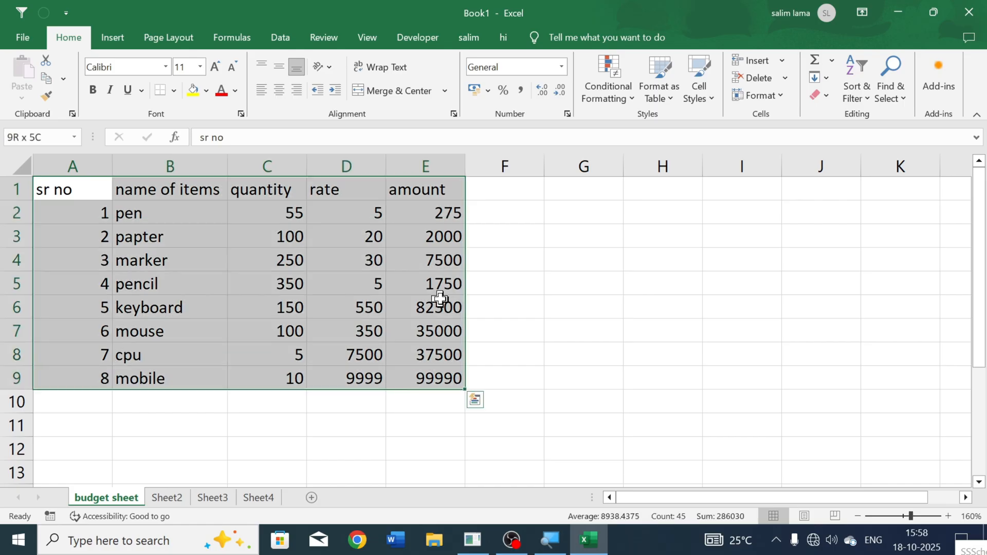
{"action": "key", "text": "ctrl+shift+Down"}
{"action": "key", "text": "ctrl+shift+Up"}
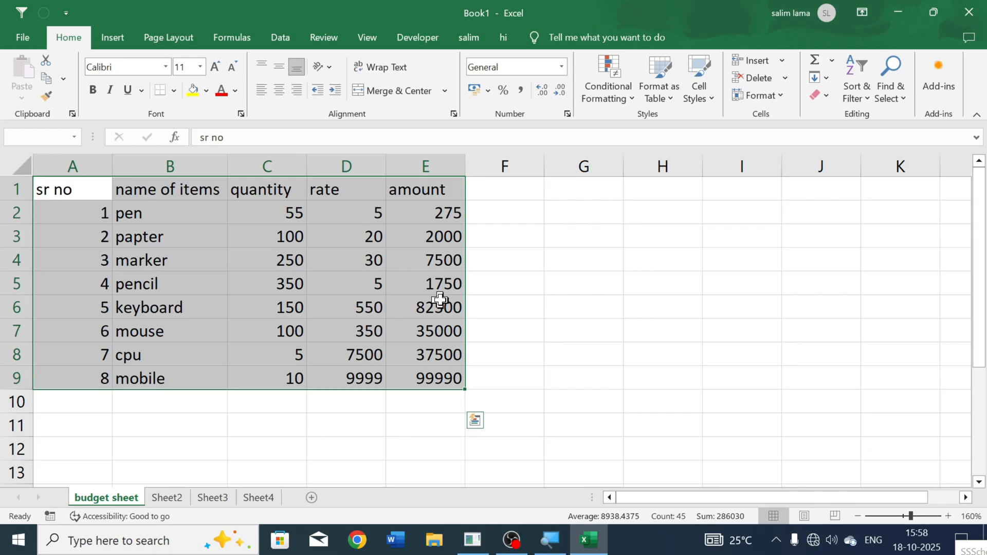
{"action": "left_click", "coordinate": [267, 418]}
{"action": "left_click", "coordinate": [137, 416]}
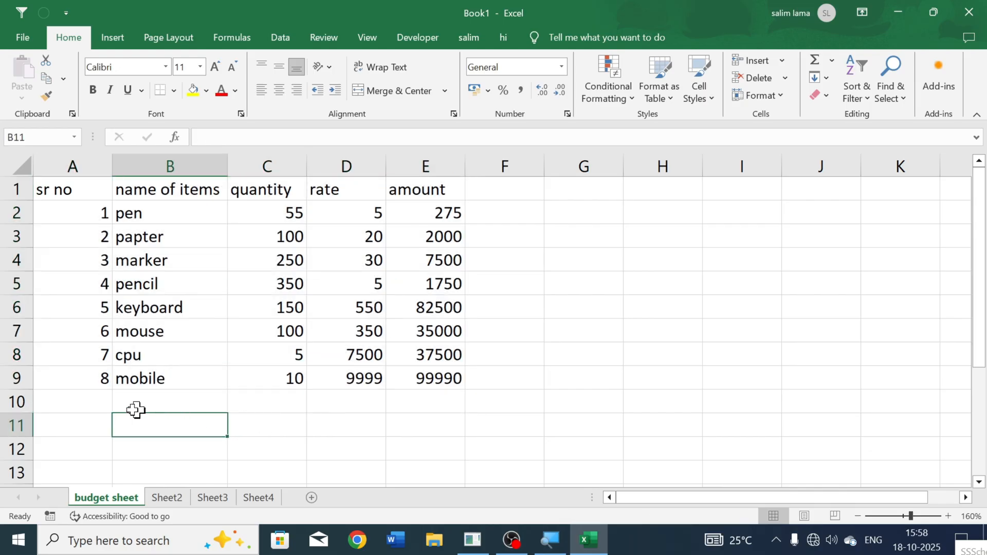
{"action": "left_click", "coordinate": [114, 410]}
{"action": "left_click", "coordinate": [85, 409]}
{"action": "left_click", "coordinate": [84, 421]}
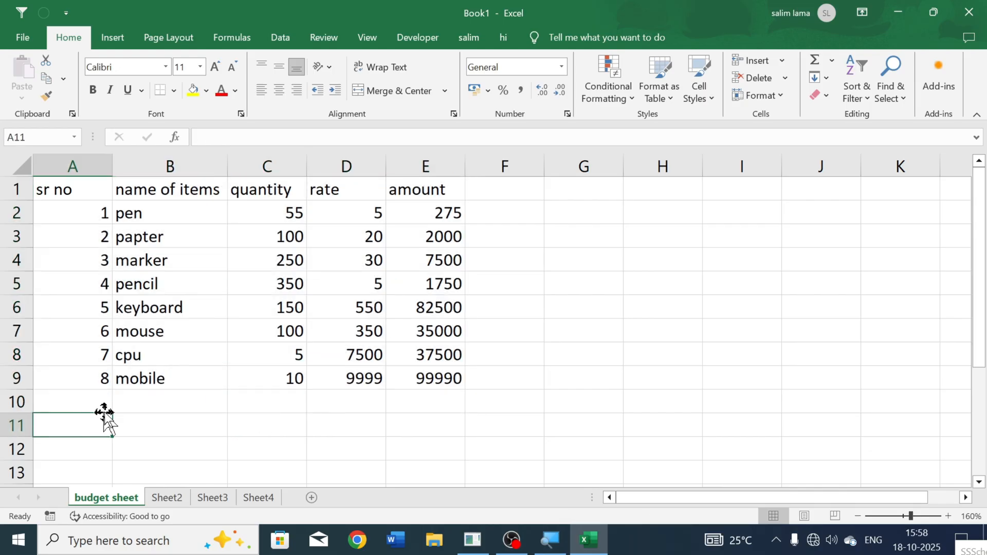
{"action": "scroll", "coordinate": [107, 410], "scroll_direction": "up", "scroll_amount": 2}
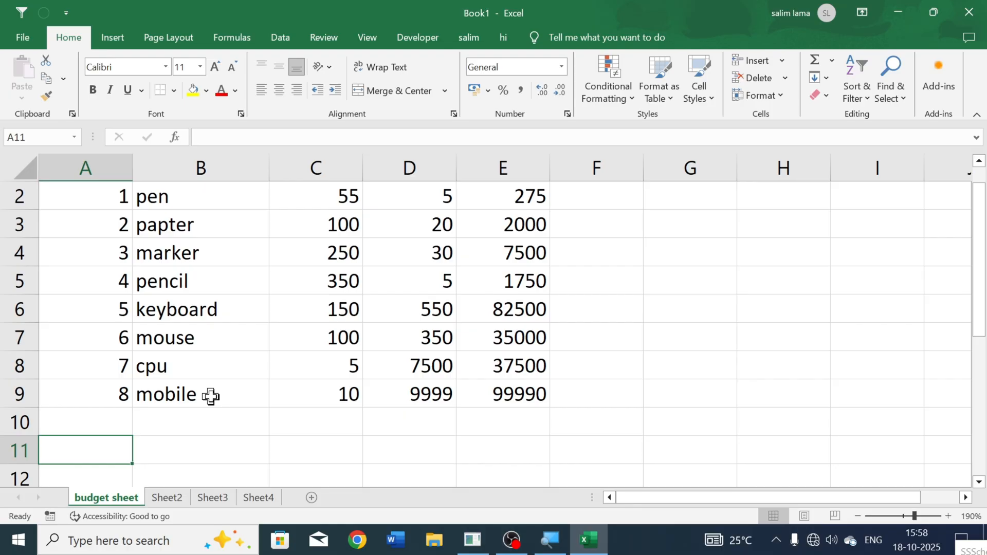
{"action": "scroll", "coordinate": [275, 352], "scroll_direction": "up", "scroll_amount": 1}
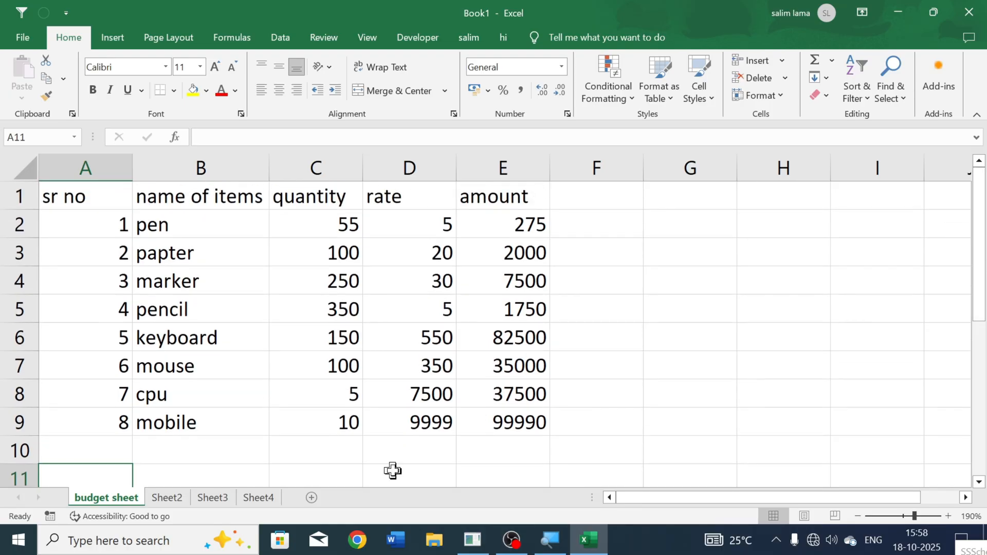
{"action": "left_click", "coordinate": [106, 451]}
{"action": "left_click", "coordinate": [287, 464]}
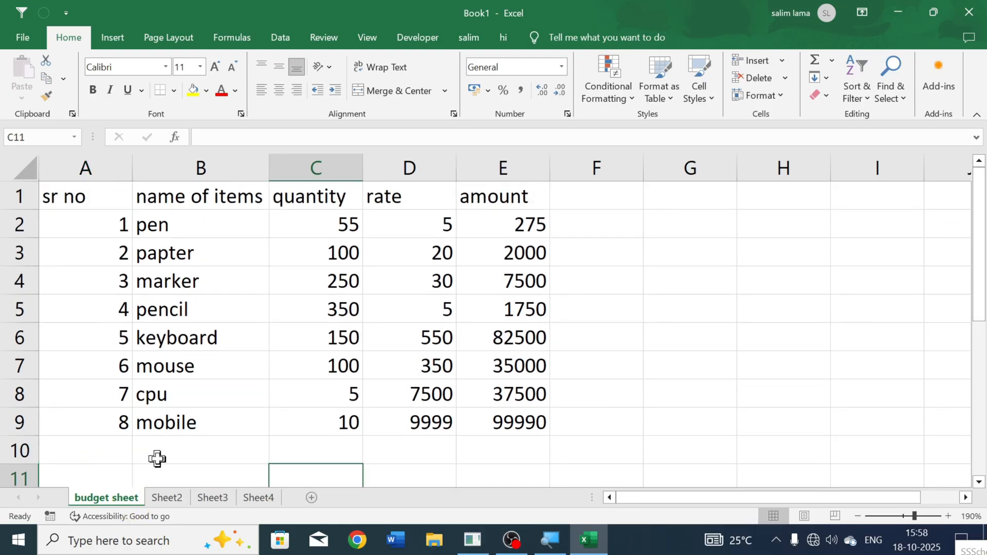
Step: Merge and center cells A10:D10 below the mobile row and enter the label total amount
{"action": "left_click_drag", "start_coordinate": [112, 456], "coordinate": [400, 440]}
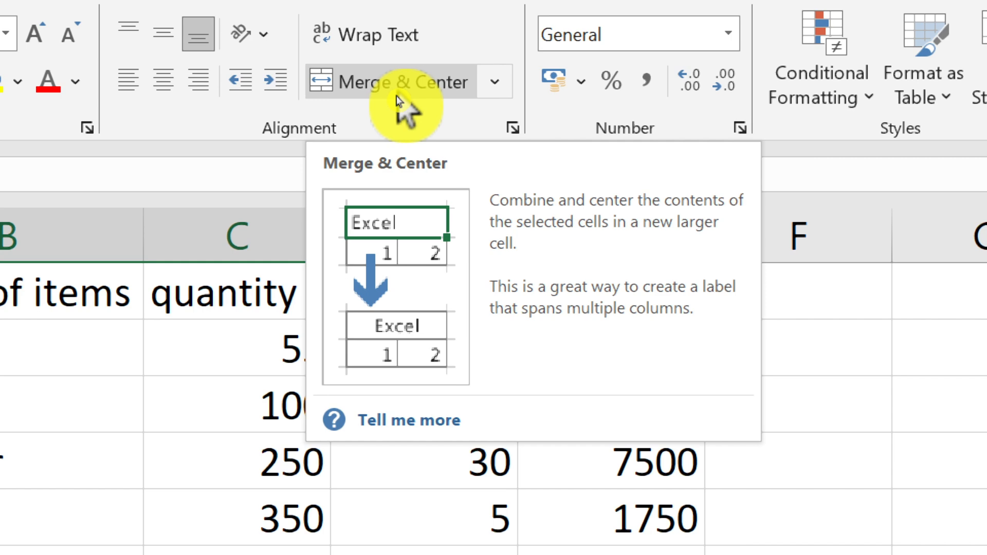
{"action": "left_click", "coordinate": [396, 97]}
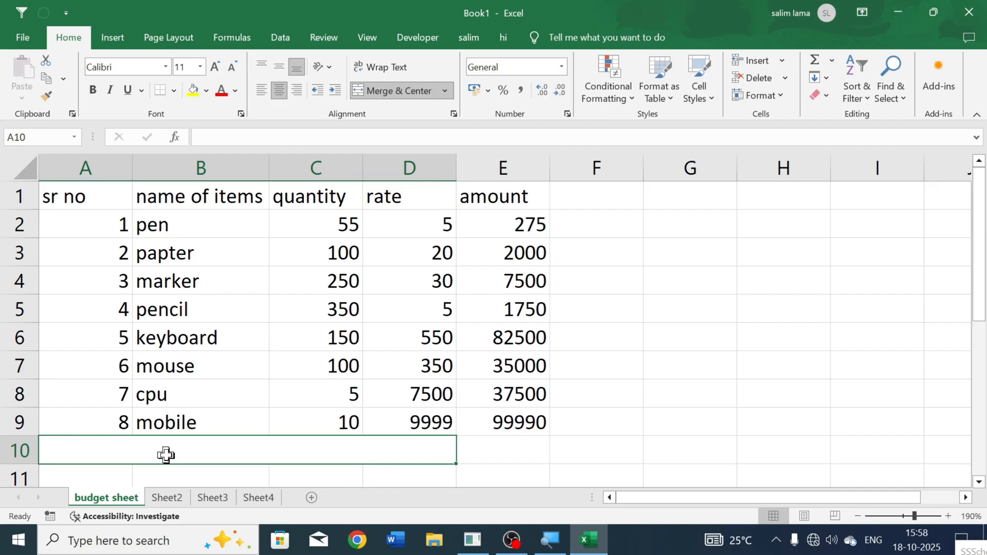
{"action": "type", "text": "total amount"}
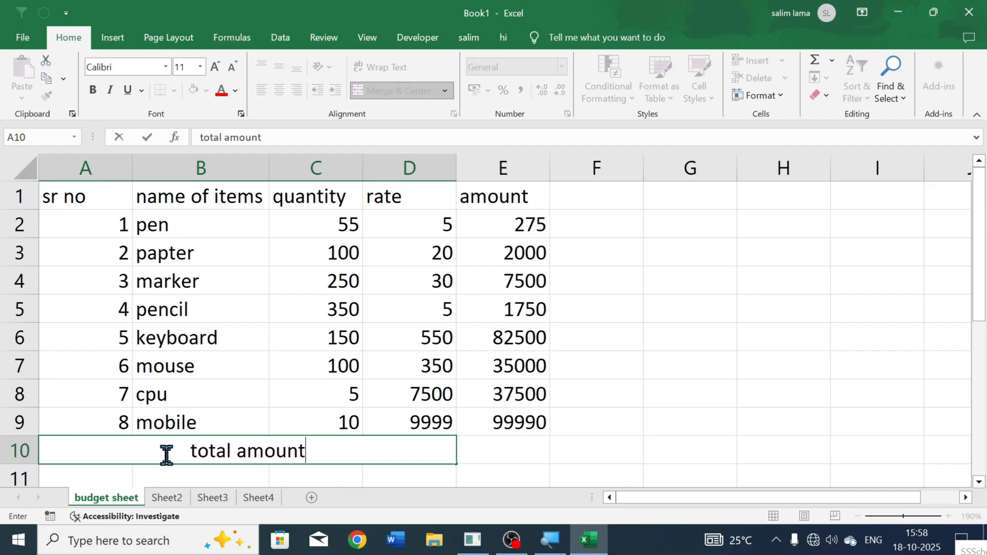
{"action": "key", "text": "Tab"}
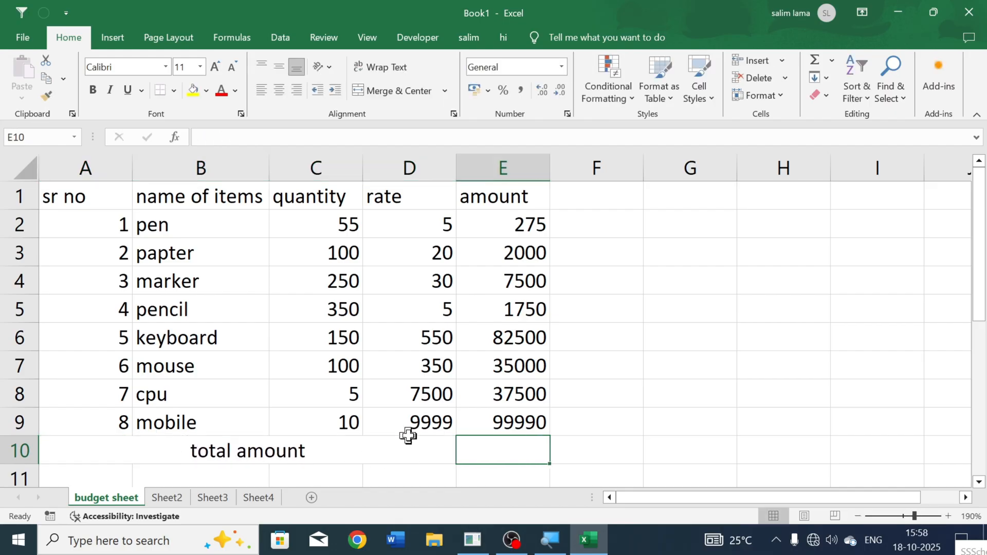
Step: Try to total the amounts in E10 by adding the cells one by one, starting with =E2+E3+E4
{"action": "left_click_drag", "start_coordinate": [521, 222], "coordinate": [524, 414]}
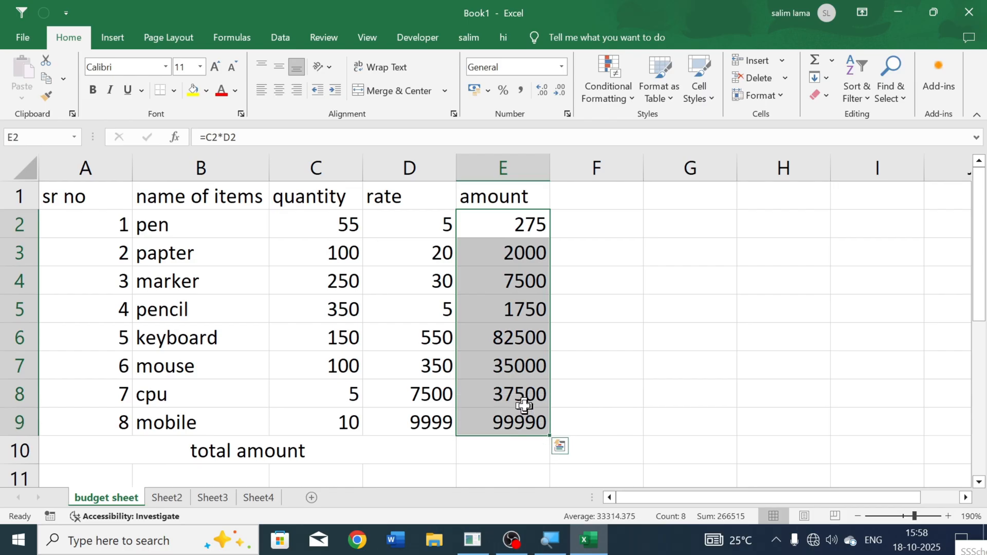
{"action": "left_click", "coordinate": [526, 455]}
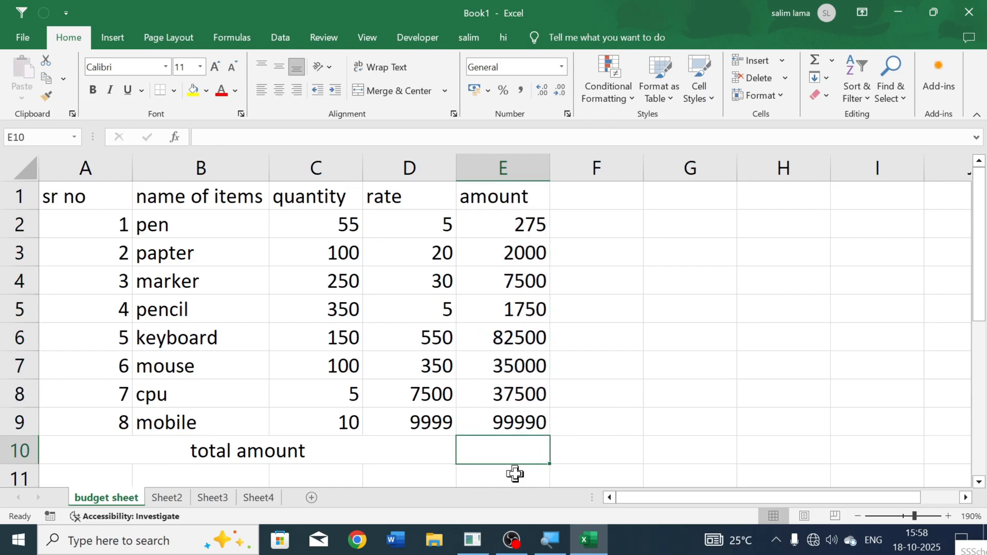
{"action": "type", "text": "="}
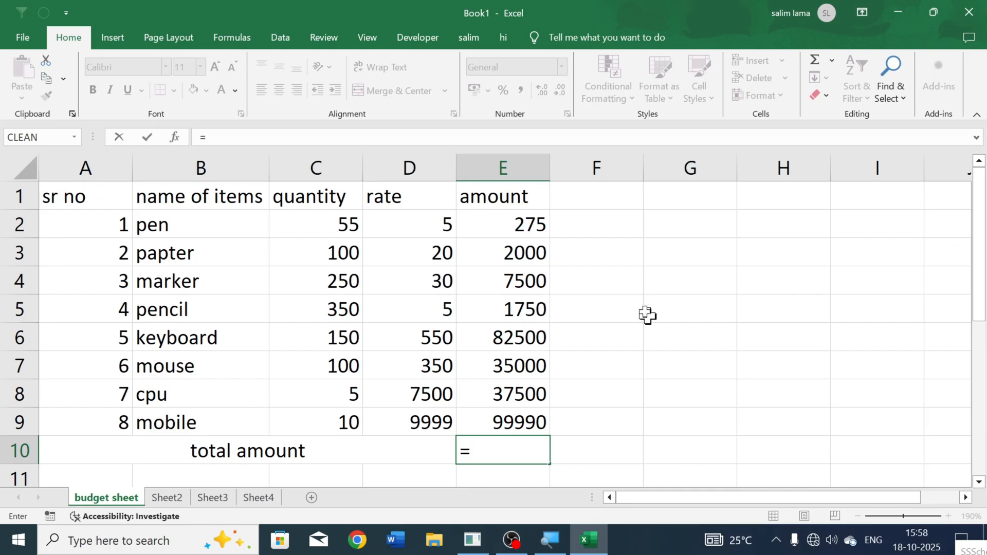
{"action": "left_click", "coordinate": [498, 229]}
{"action": "type", "text": "+"}
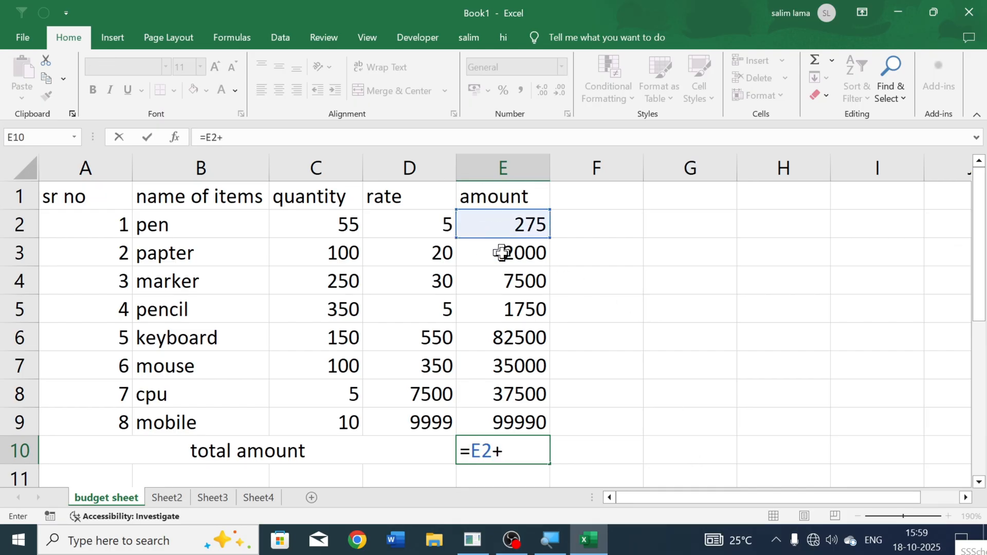
{"action": "left_click", "coordinate": [502, 253]}
{"action": "type", "text": "+"}
{"action": "left_click", "coordinate": [519, 286]}
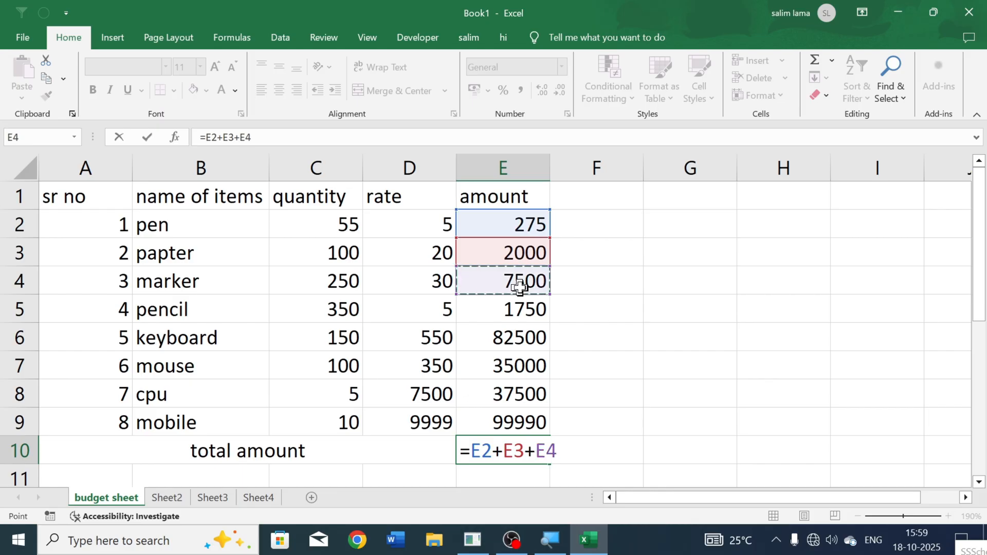
{"action": "type", "text": "+"}
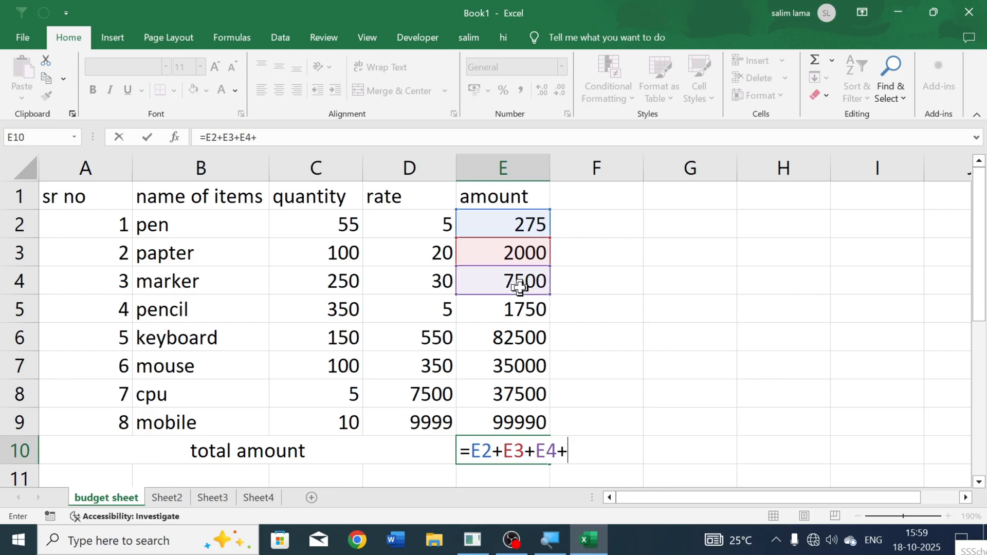
{"action": "key", "text": "BackSpace"}
{"action": "key", "text": "BackSpace"}
{"action": "key", "text": "BackSpace"}
{"action": "key", "text": "BackSpace"}
{"action": "key", "text": "BackSpace"}
{"action": "key", "text": "BackSpace"}
{"action": "key", "text": "BackSpace"}
{"action": "key", "text": "BackSpace"}
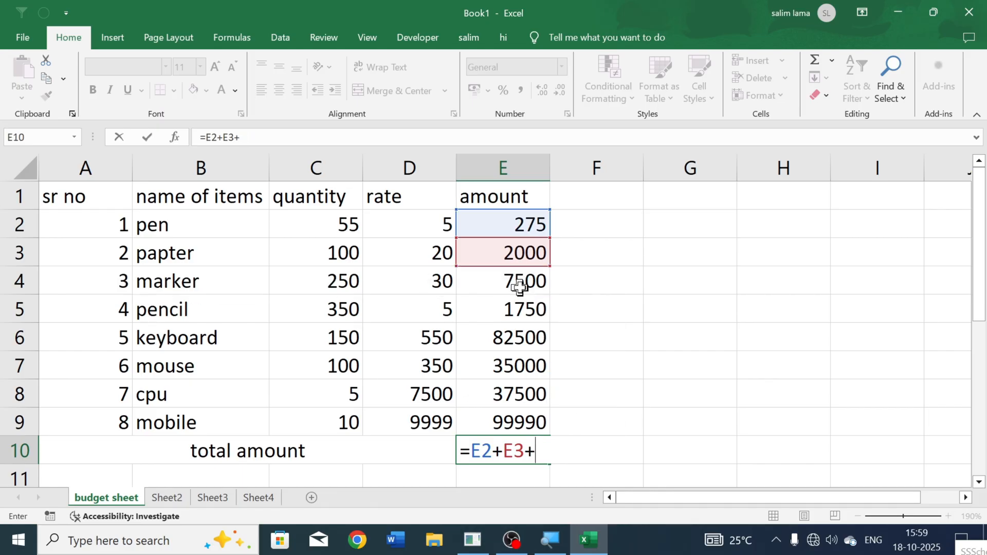
{"action": "key", "text": "BackSpace"}
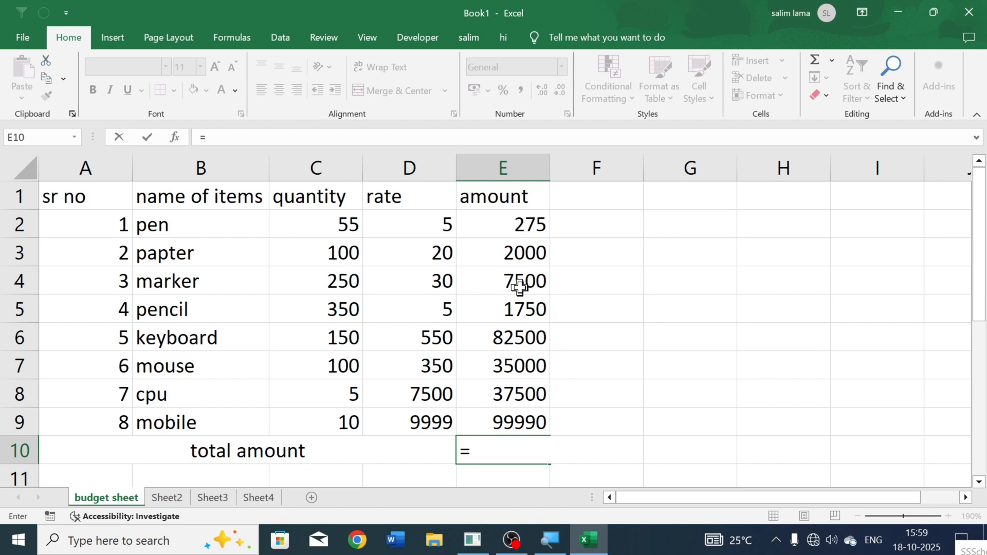
Step: Complete the total in E10 with the SUM function over the amounts in E2:E9
{"action": "type", "text": "sum"}
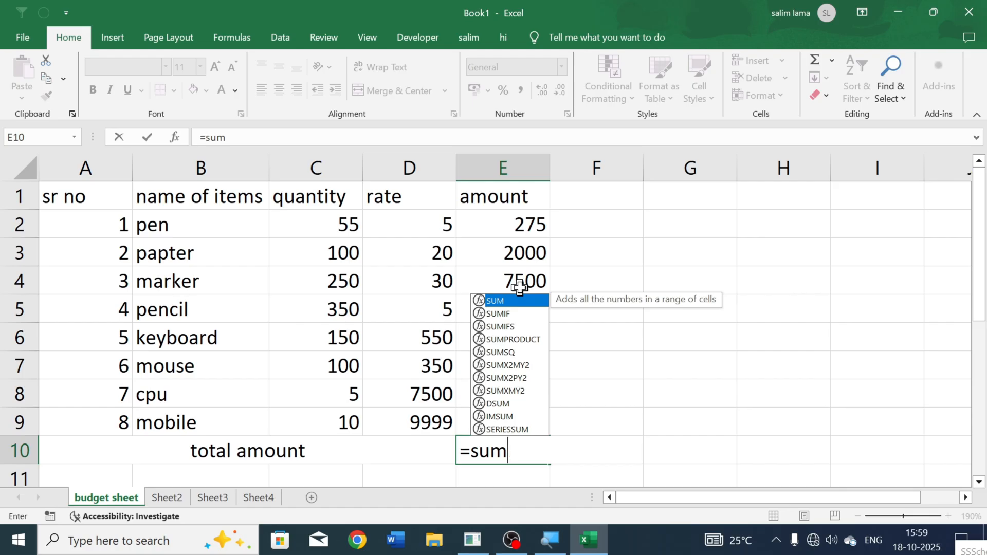
{"action": "key", "text": "Tab"}
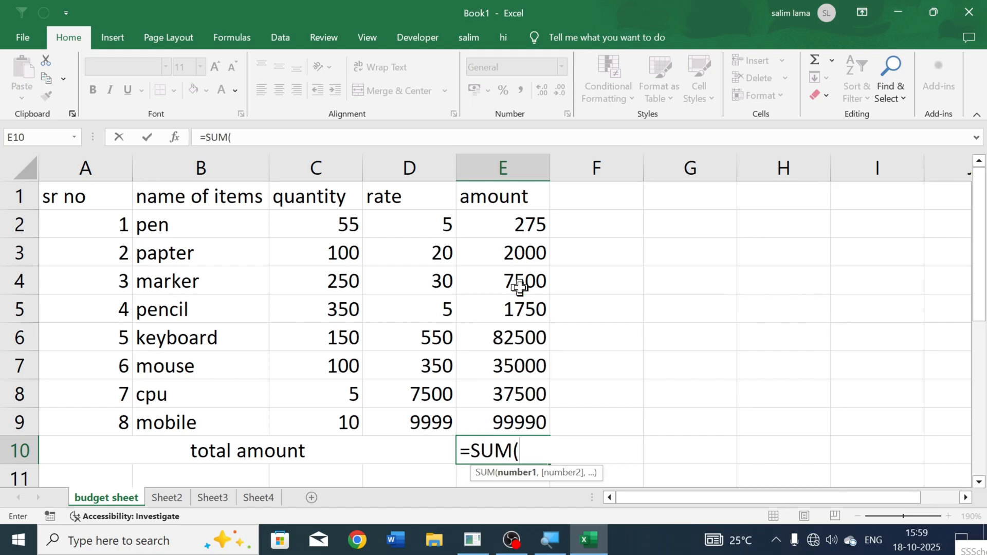
{"action": "left_click_drag", "start_coordinate": [531, 221], "coordinate": [514, 415]}
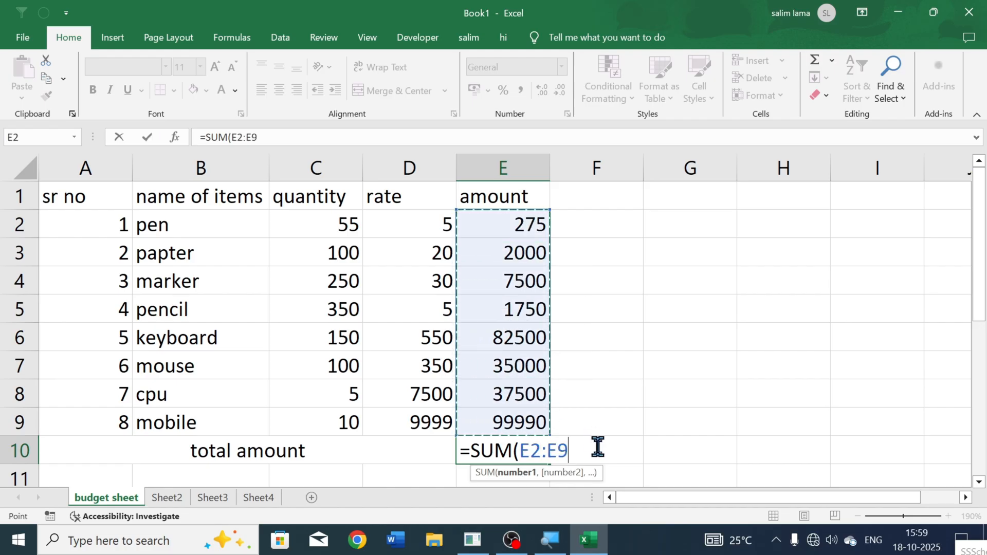
{"action": "key", "text": "Return"}
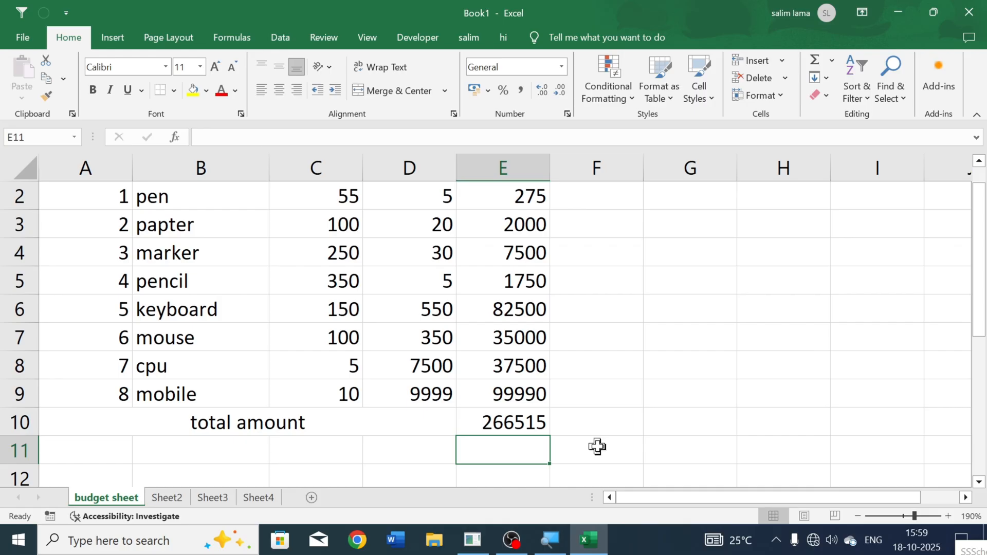
{"action": "left_click", "coordinate": [619, 431]}
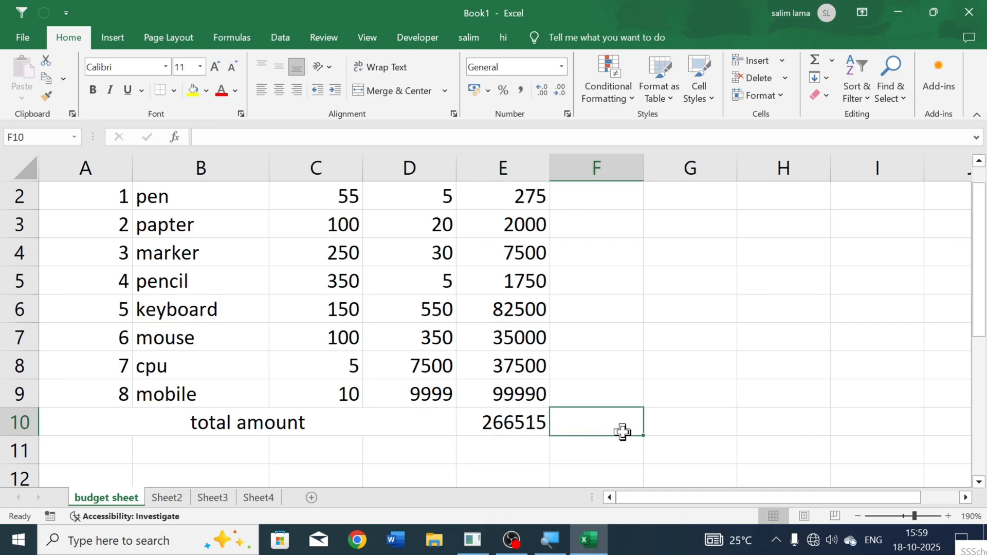
{"action": "type", "text": "=su"}
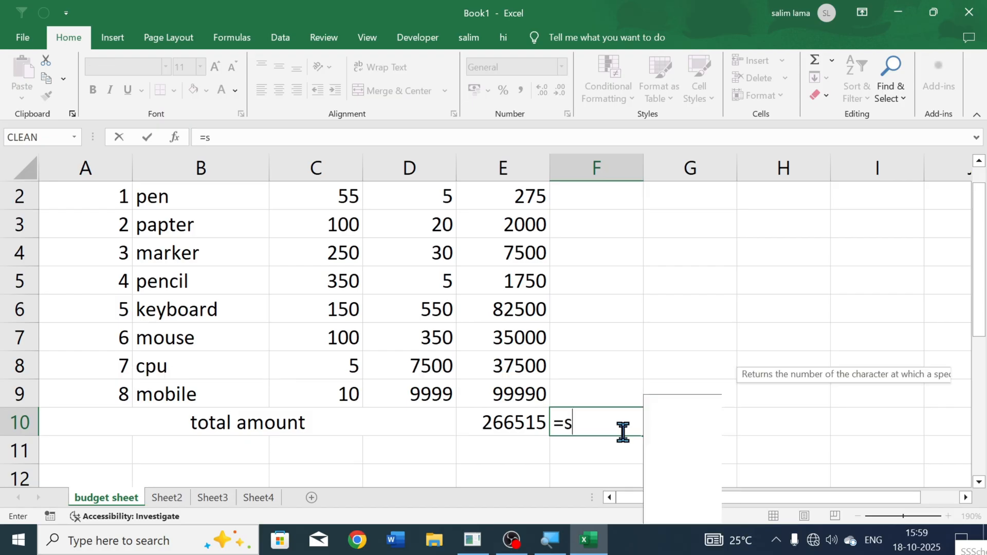
{"action": "key", "text": "BackSpace"}
{"action": "key", "text": "BackSpace"}
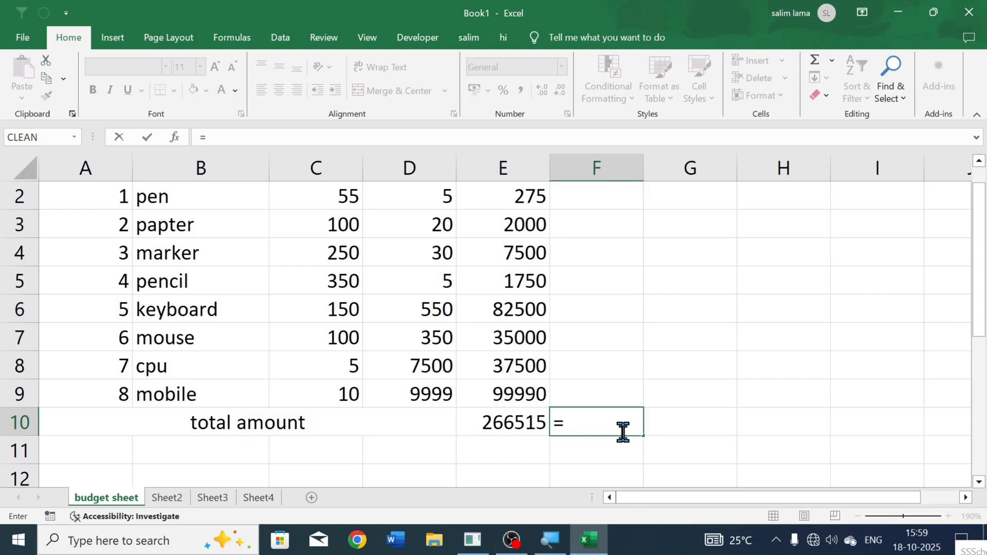
{"action": "type", "text": "su,"}
{"action": "key", "text": "BackSpace"}
{"action": "key", "text": "BackSpace"}
{"action": "key", "text": "BackSpace"}
{"action": "key", "text": "BackSpace"}
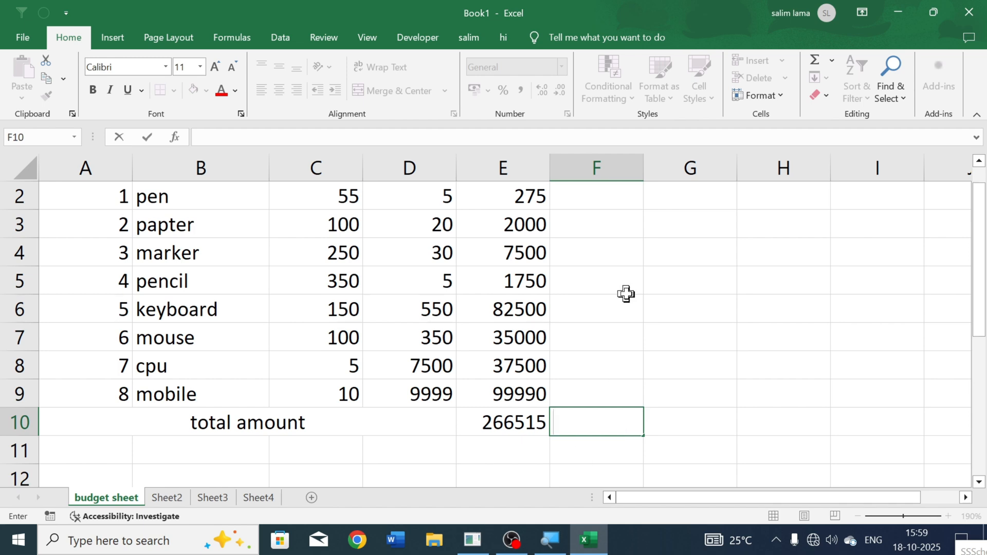
Step: Multiply the pen's quantity and rate in F2 with the PRODUCT function over C2:D2
{"action": "scroll", "coordinate": [617, 283], "scroll_direction": "up", "scroll_amount": 1}
{"action": "left_click", "coordinate": [606, 271]}
{"action": "left_click", "coordinate": [617, 227]}
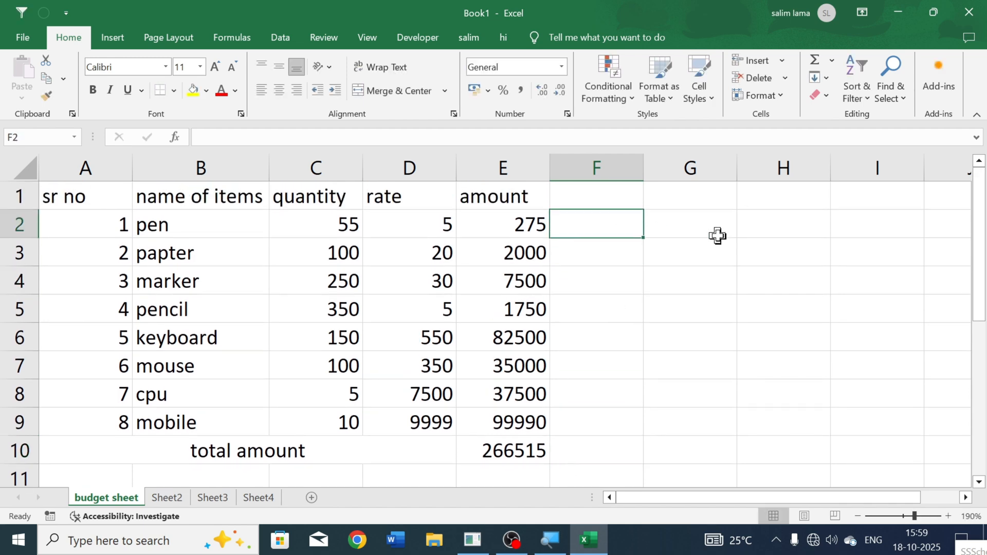
{"action": "type", "text": "=prod"}
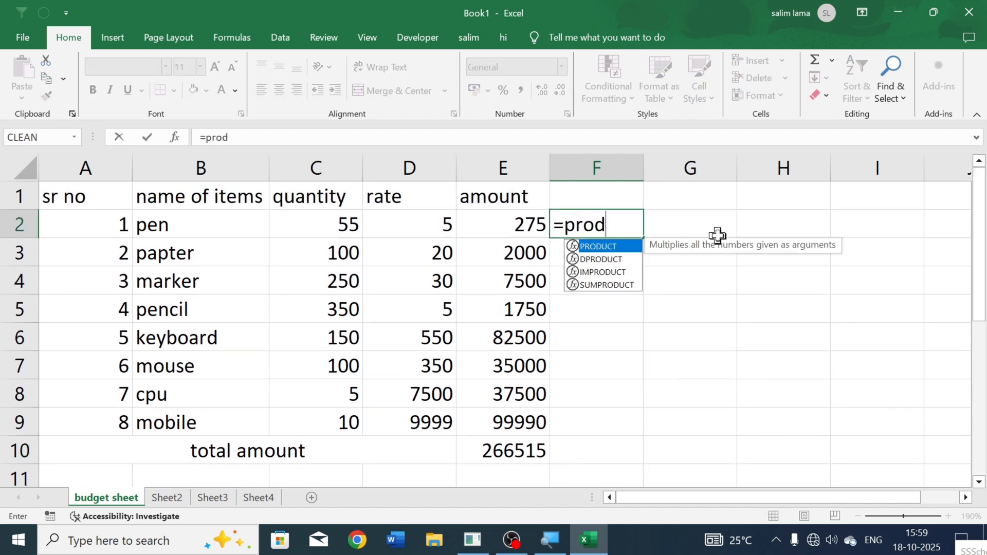
{"action": "key", "text": "Tab"}
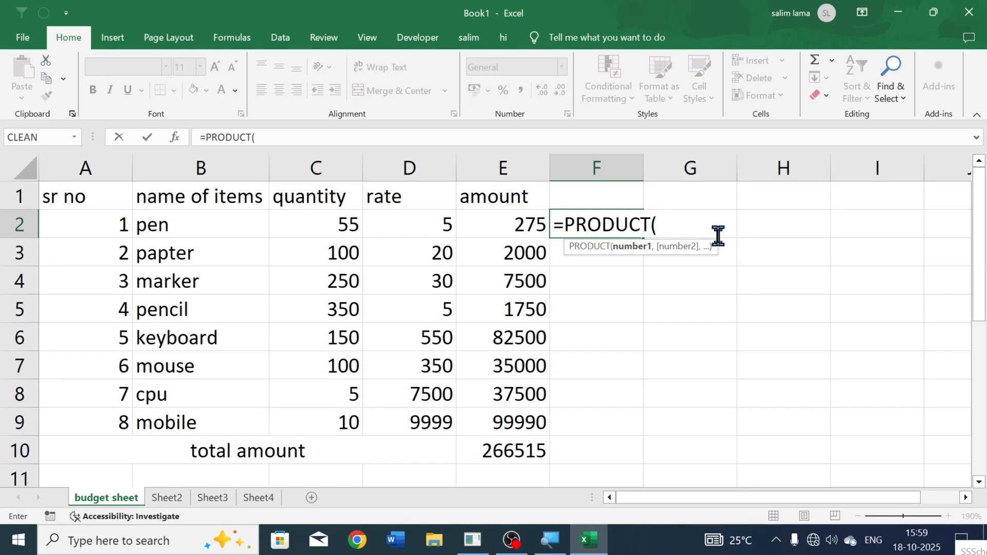
{"action": "left_click", "coordinate": [341, 225]}
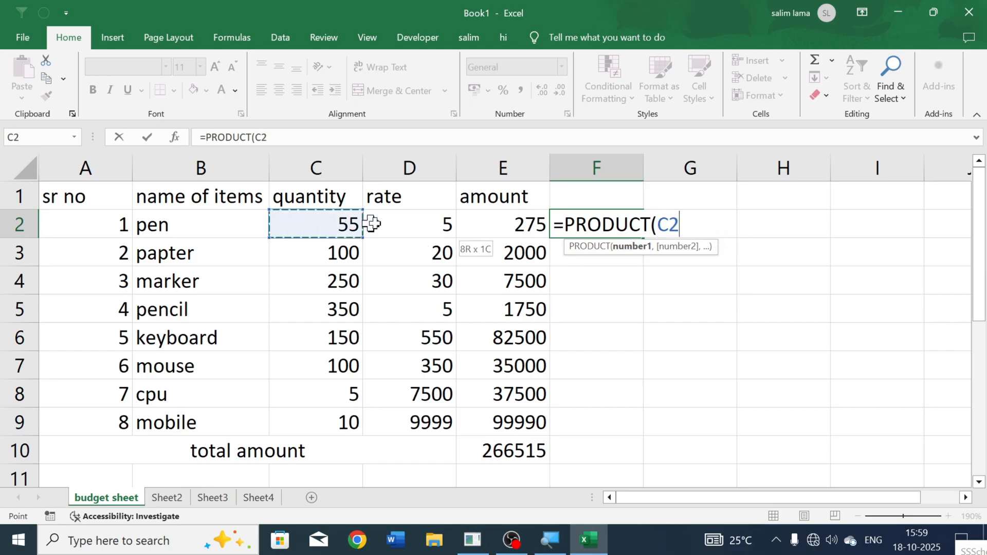
{"action": "left_click_drag", "start_coordinate": [372, 224], "coordinate": [412, 223]}
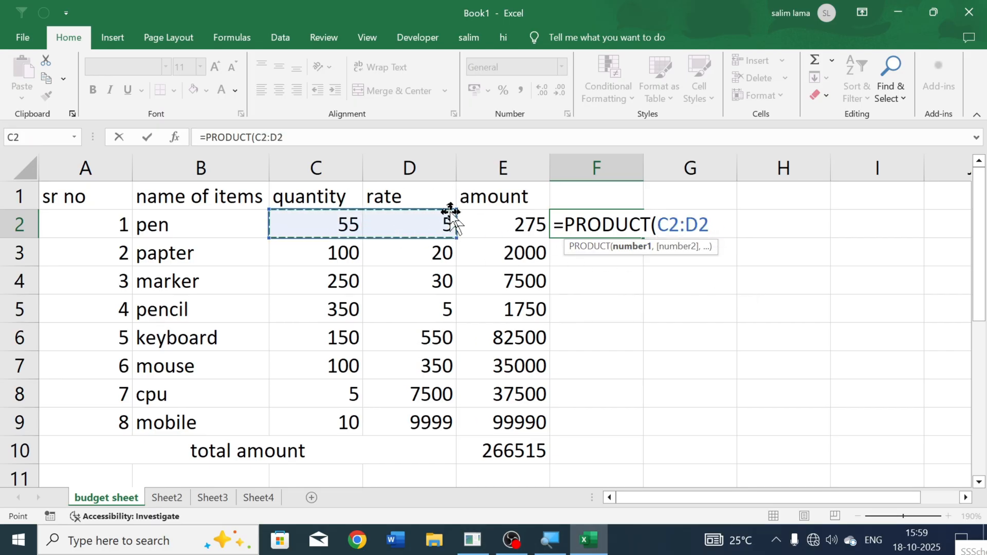
{"action": "key", "text": "Return"}
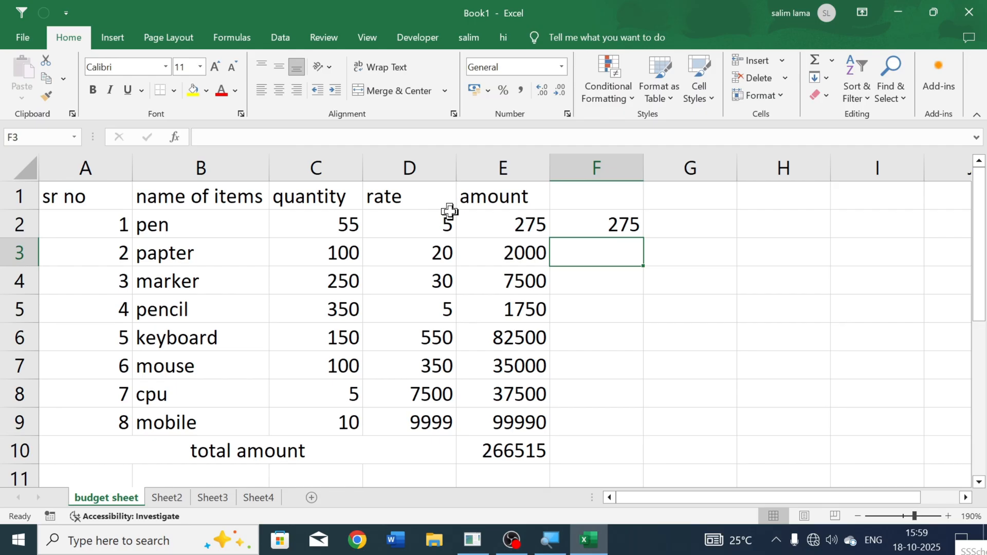
Step: Enter the sample numbers 45, 24 and 45 in cells H2, H3 and H4
{"action": "key", "text": "Right"}
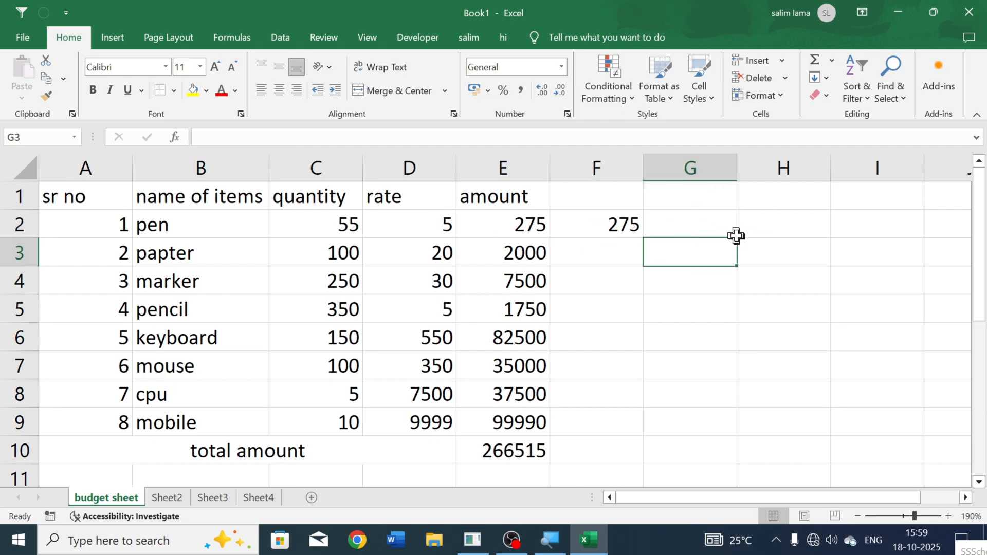
{"action": "left_click", "coordinate": [787, 229]}
{"action": "double_click", "coordinate": [785, 227]}
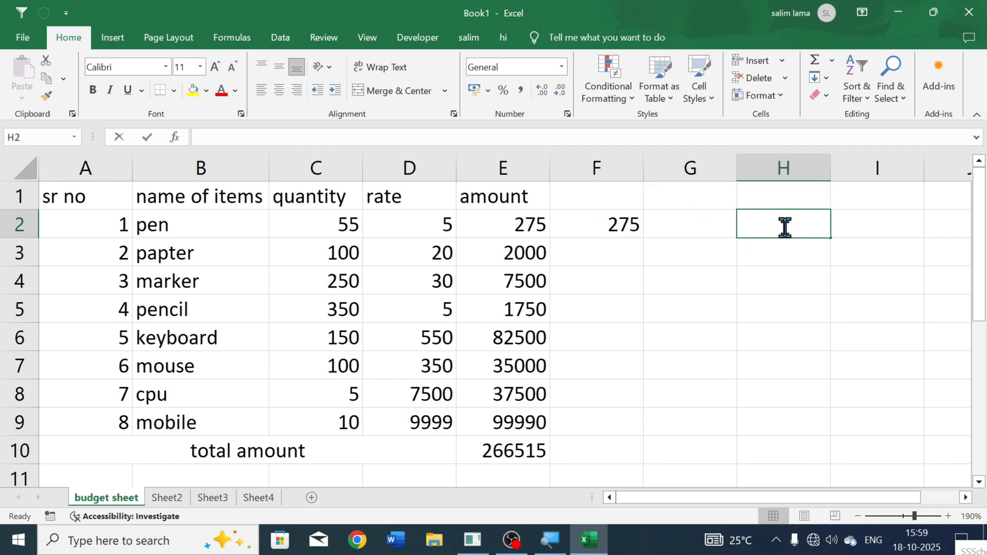
{"action": "type", "text": "45"}
{"action": "key", "text": "Return"}
{"action": "key", "text": "Return"}
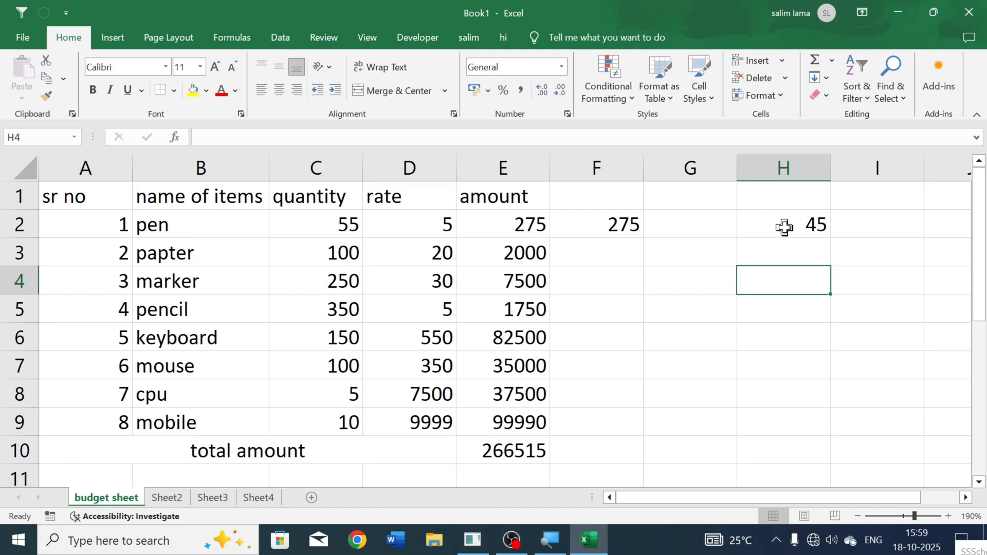
{"action": "type", "text": "45"}
{"action": "key", "text": "Up"}
{"action": "type", "text": "24"}
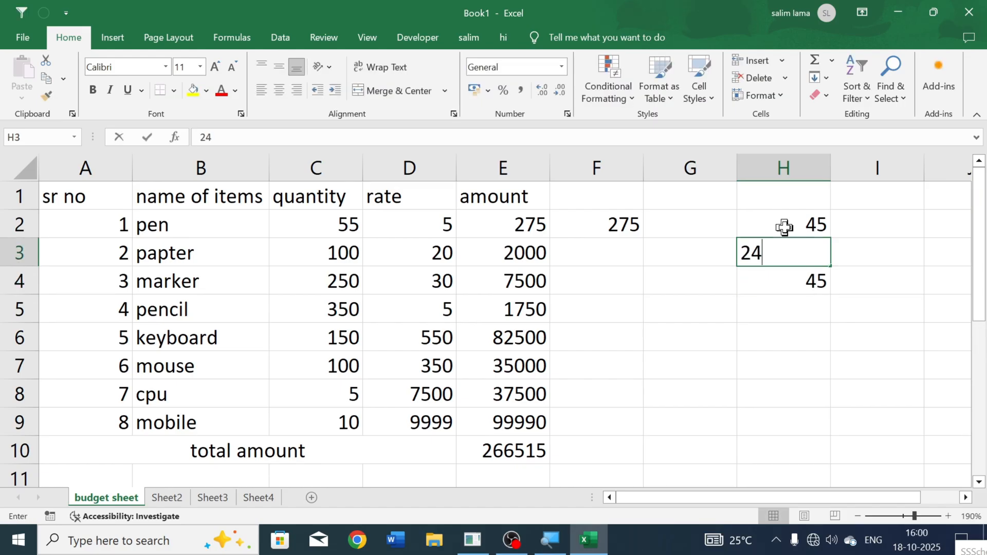
{"action": "key", "text": "Right"}
Step: Try to multiply the three sample numbers in H5 with the formula =H2*H3*H4
{"action": "key", "text": "Down"}
{"action": "key", "text": "Down"}
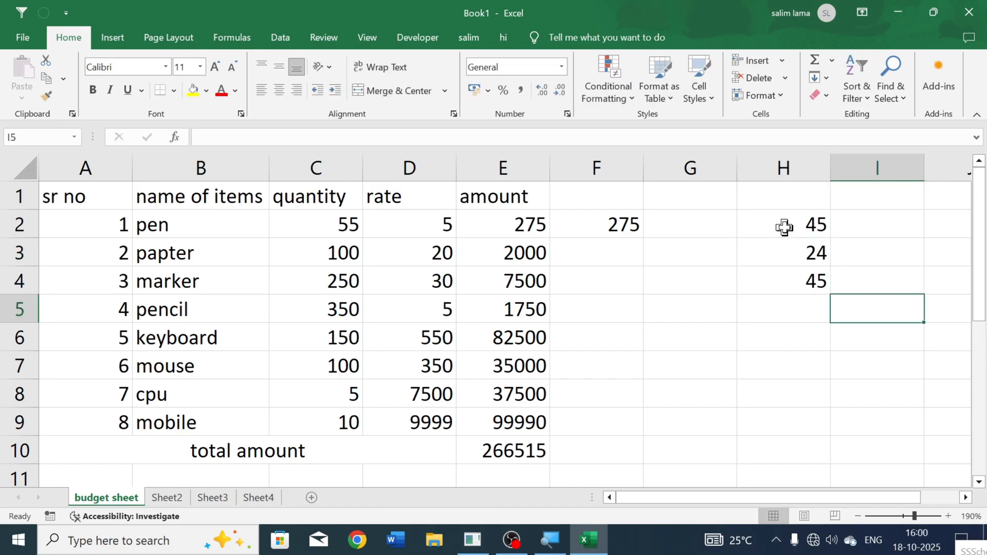
{"action": "key", "text": "Left"}
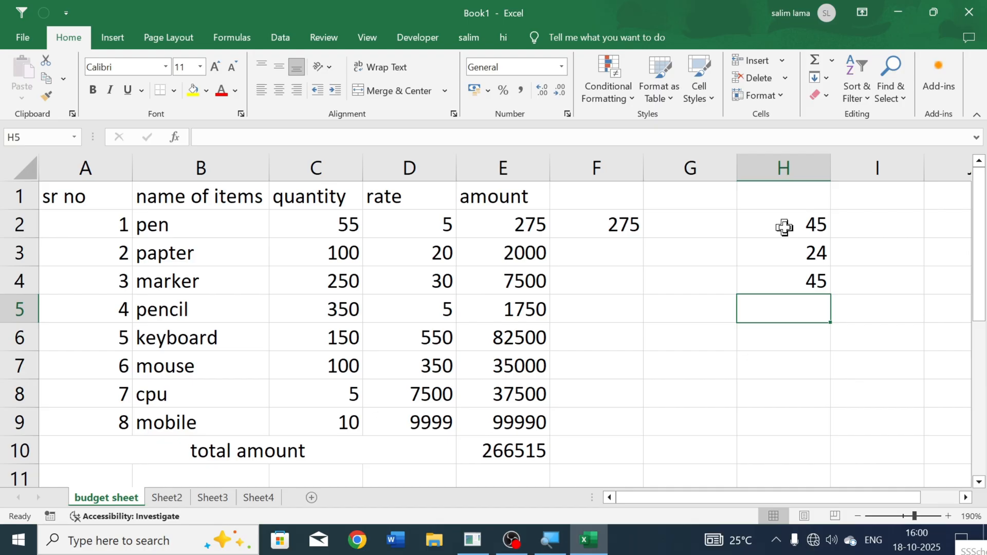
{"action": "type", "text": "="}
{"action": "left_click", "coordinate": [788, 227]}
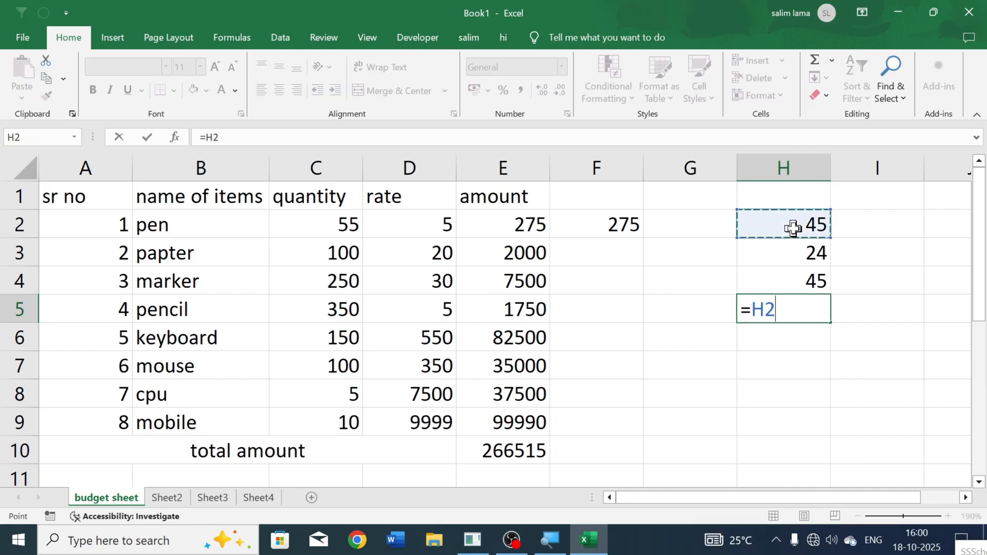
{"action": "type", "text": "*"}
{"action": "left_click", "coordinate": [793, 263]}
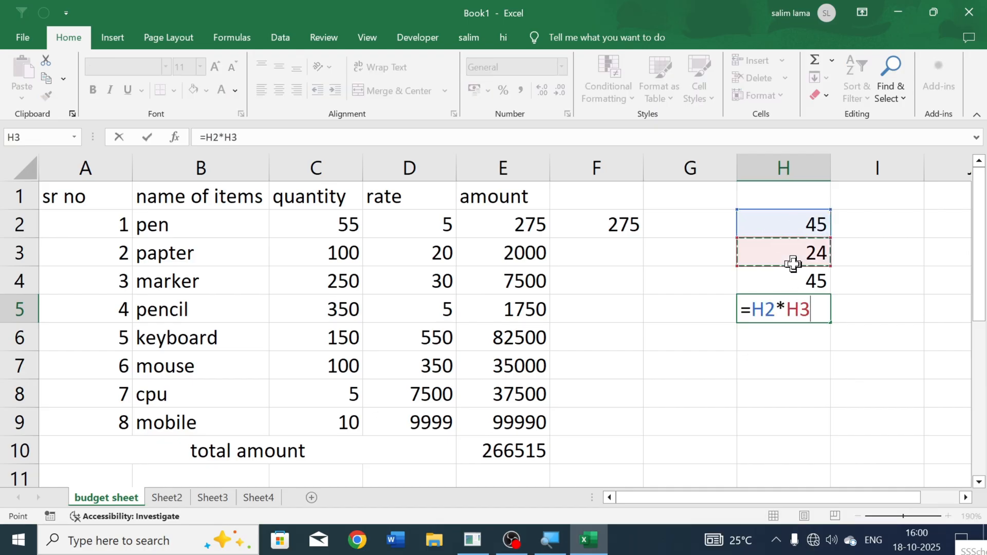
{"action": "type", "text": "*"}
{"action": "left_click", "coordinate": [785, 284]}
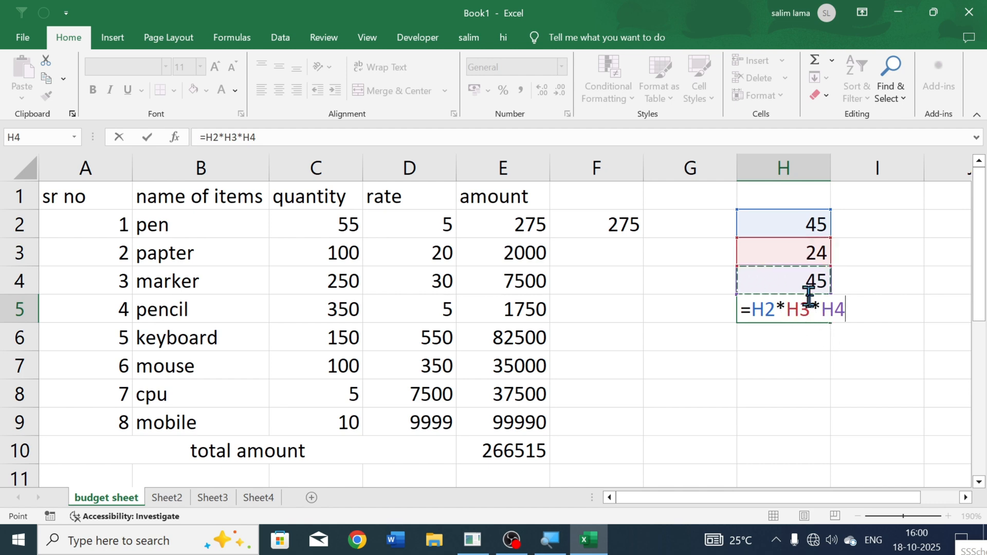
Step: Replace the cell-by-cell formula in H5 with the PRODUCT function over H2:H4
{"action": "left_click_drag", "start_coordinate": [844, 315], "coordinate": [740, 312]}
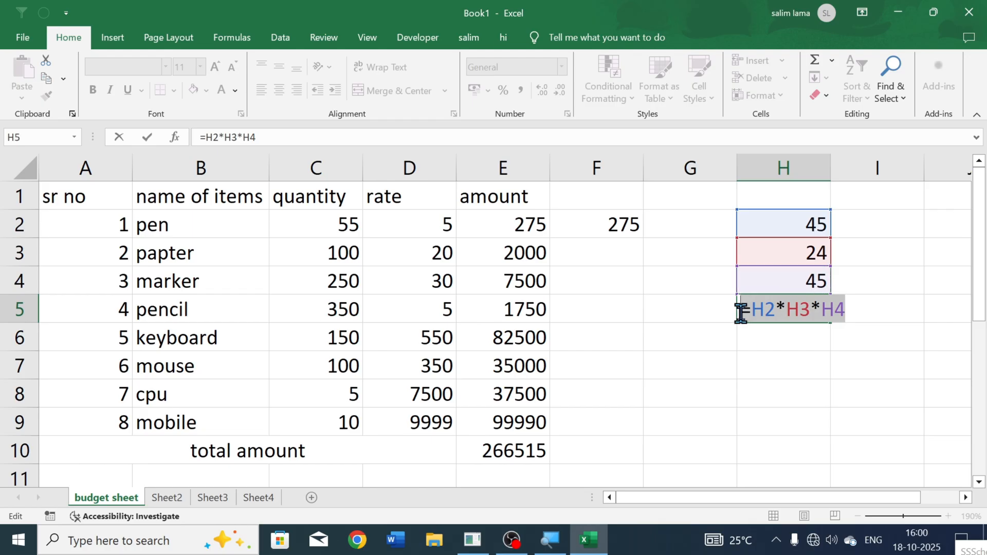
{"action": "key", "text": "BackSpace"}
{"action": "type", "text": "="}
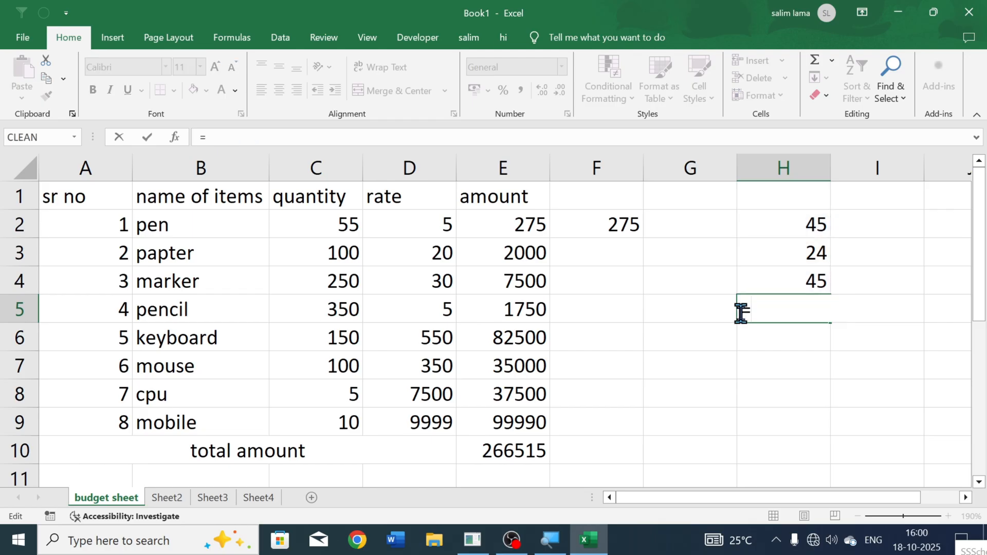
{"action": "type", "text": "prod"}
{"action": "key", "text": "Tab"}
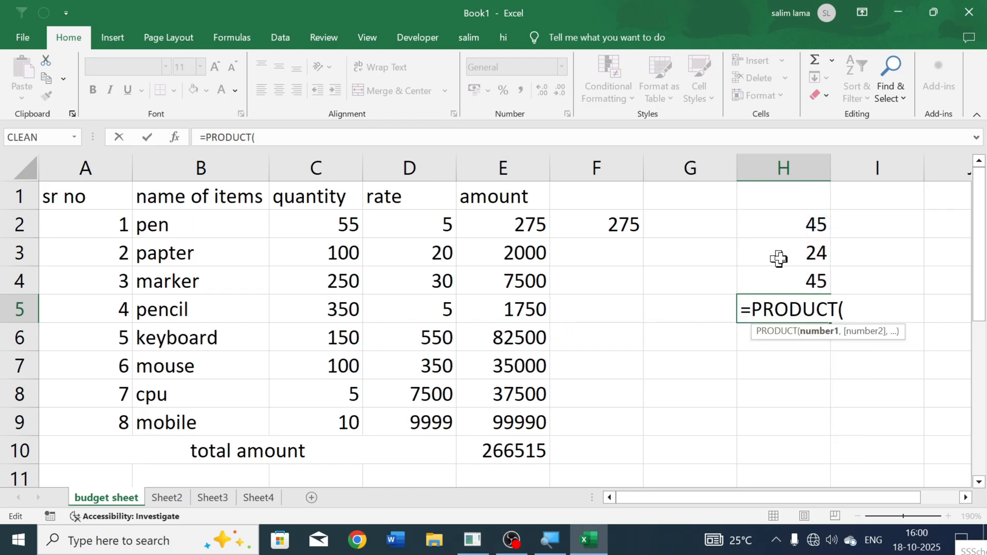
{"action": "left_click_drag", "start_coordinate": [788, 226], "coordinate": [780, 276]}
{"action": "key", "text": "Return"}
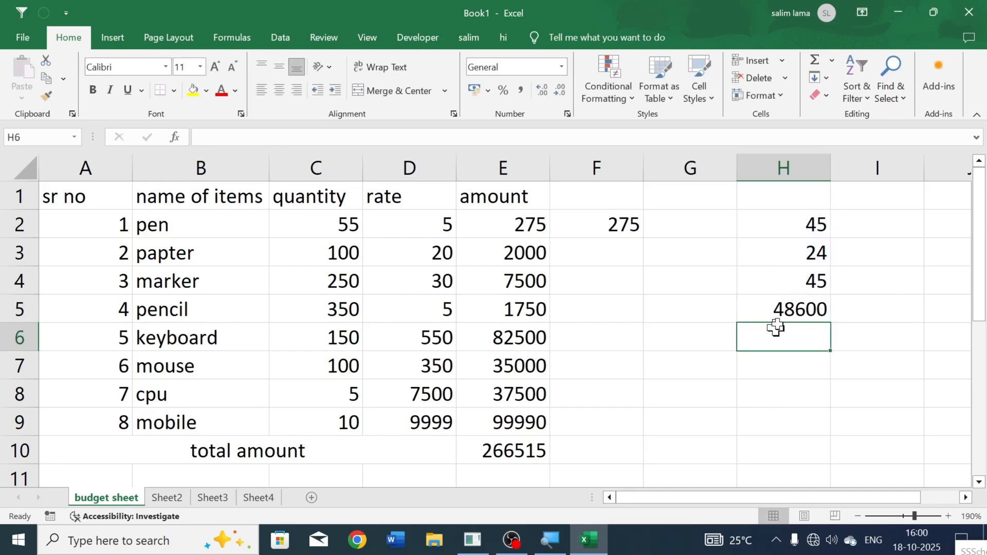
Step: Compare the PRODUCT formula in F2 with the multiplication formula behind the pen's amount in E2
{"action": "left_click", "coordinate": [779, 307]}
{"action": "left_click", "coordinate": [615, 260]}
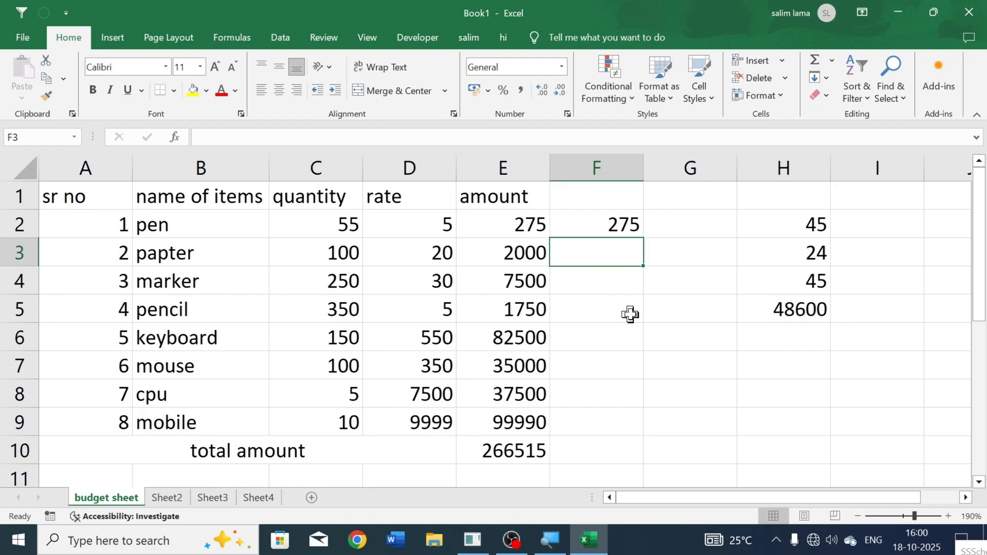
{"action": "left_click", "coordinate": [595, 451]}
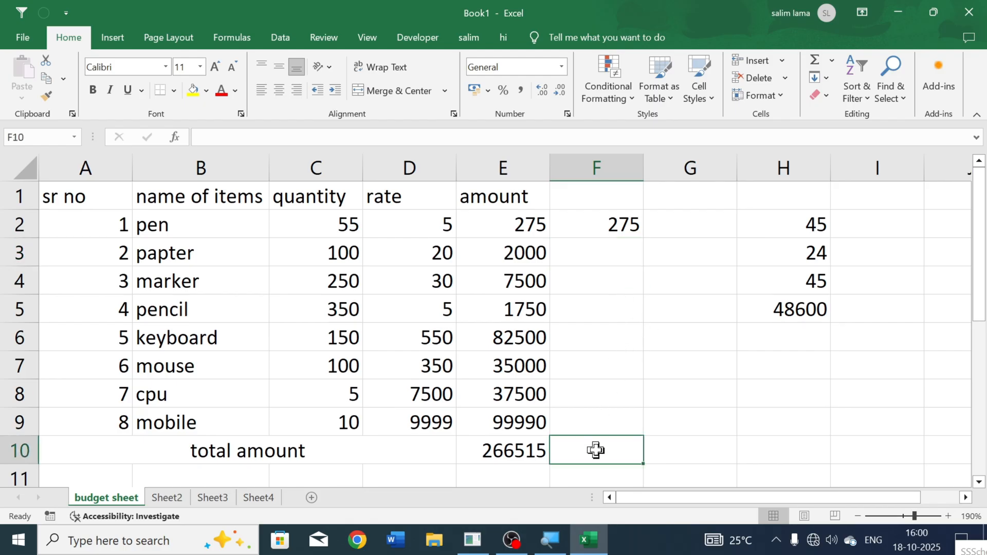
{"action": "left_click_drag", "start_coordinate": [542, 216], "coordinate": [522, 366]}
{"action": "double_click", "coordinate": [622, 224]}
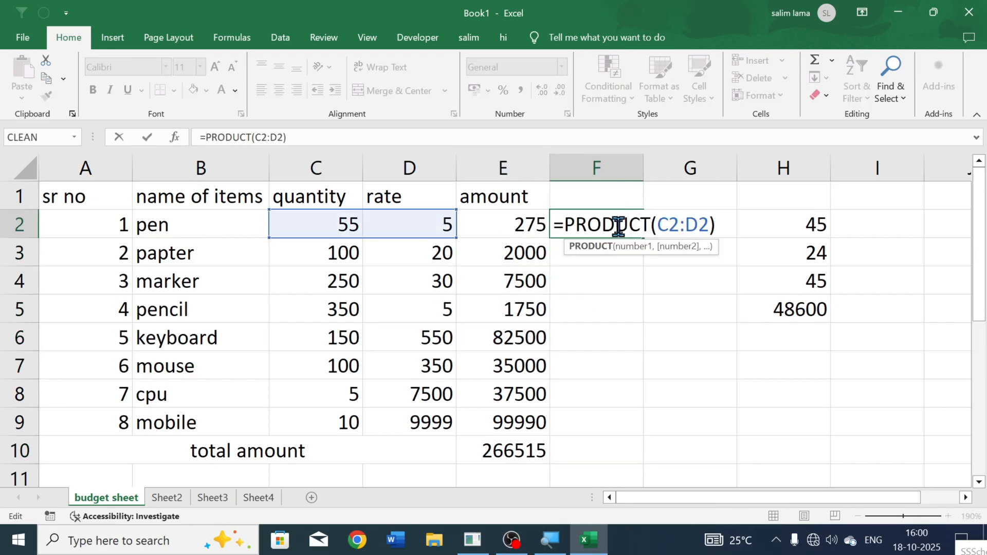
{"action": "key", "text": "Return"}
{"action": "left_click", "coordinate": [535, 225]}
{"action": "double_click", "coordinate": [538, 225]}
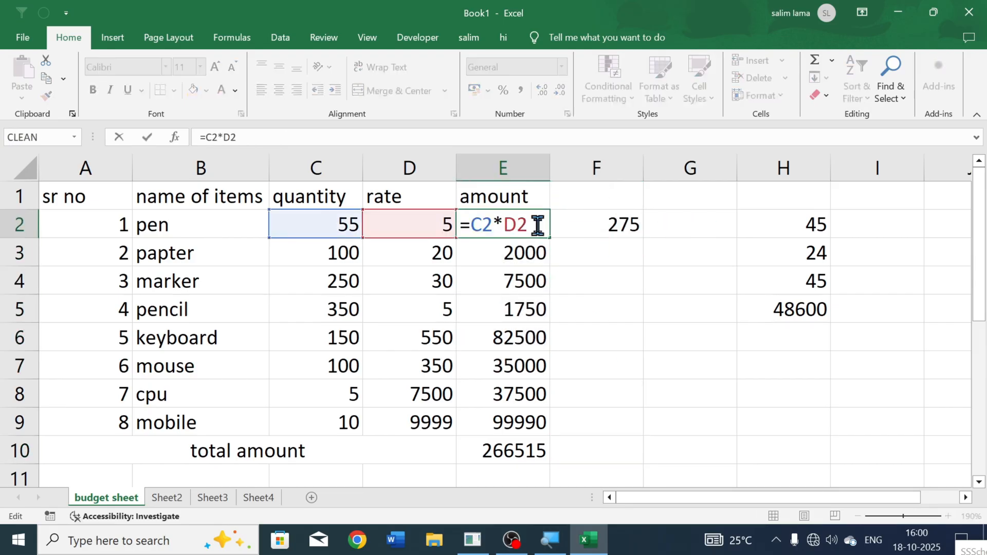
{"action": "key", "text": "Return"}
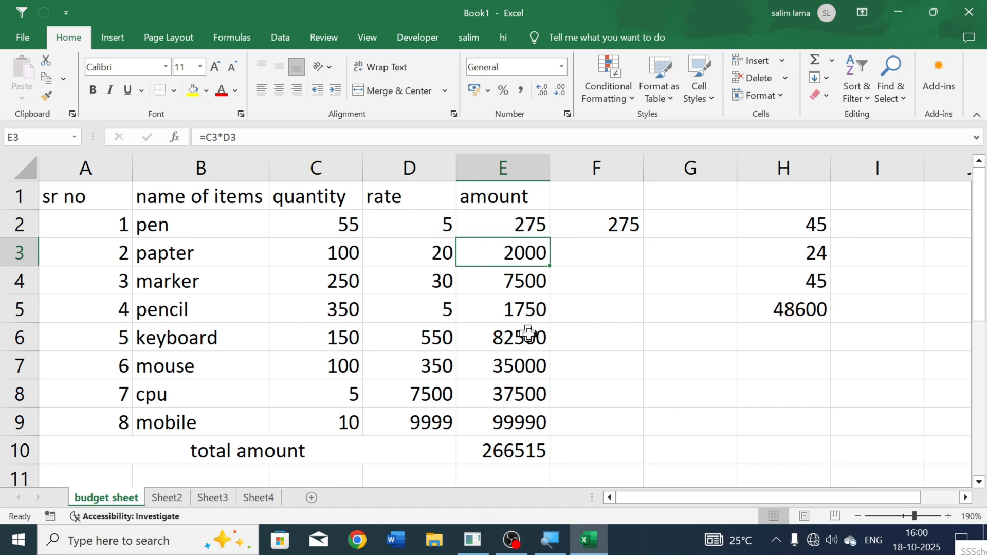
Step: Calculate the grand total in G10 with SUMPRODUCT over the quantities in C2:C9 and the rates in D2:D9
{"action": "left_click", "coordinate": [645, 452]}
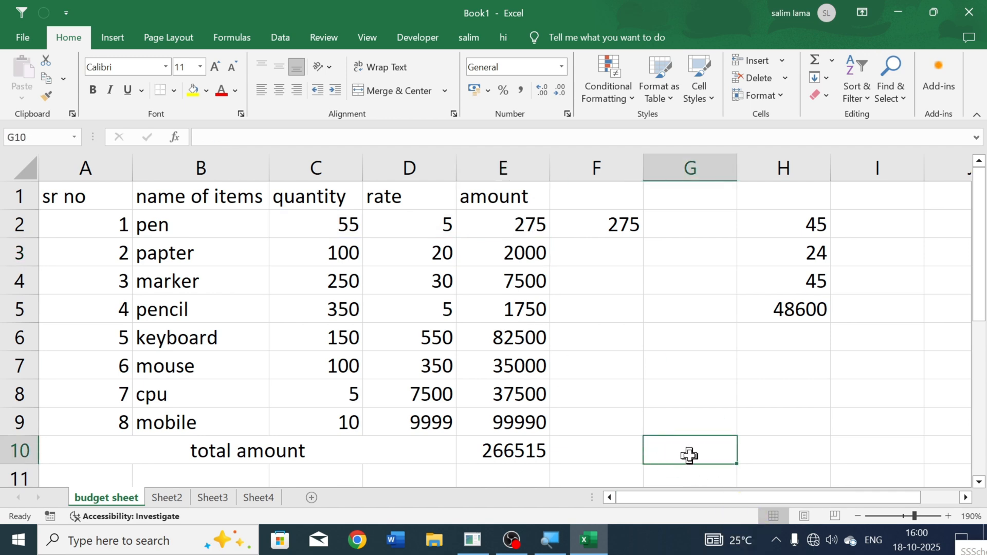
{"action": "type", "text": "="}
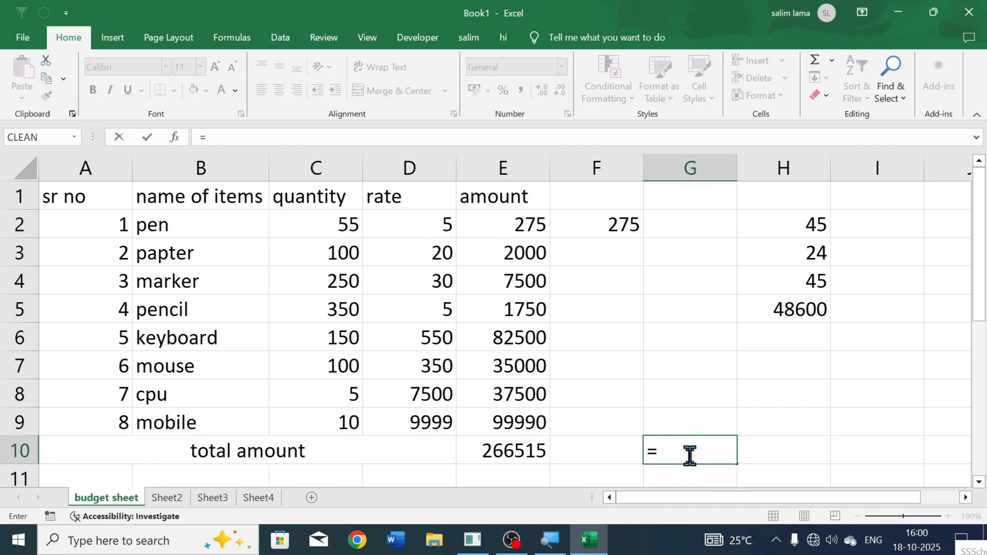
{"action": "type", "text": "sumpr"}
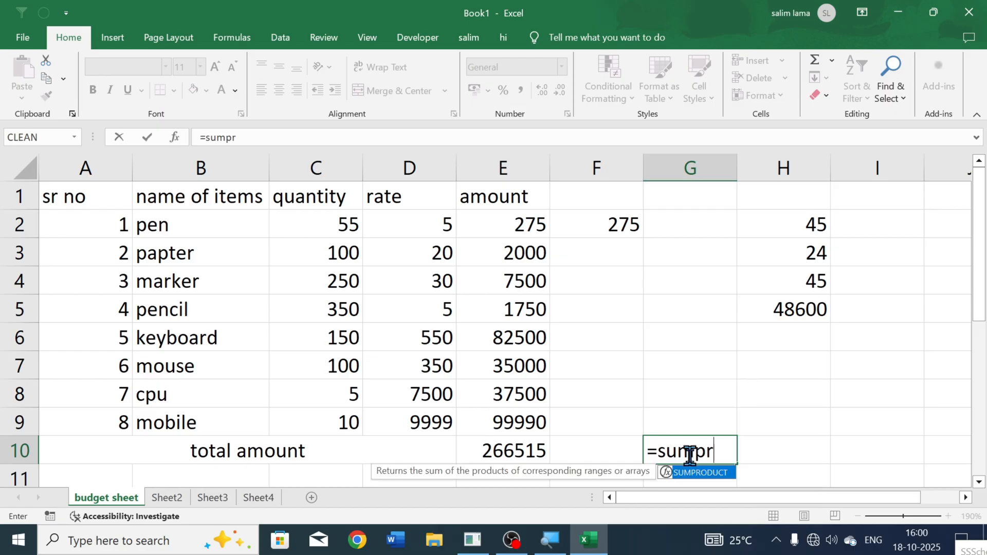
{"action": "key", "text": "Tab"}
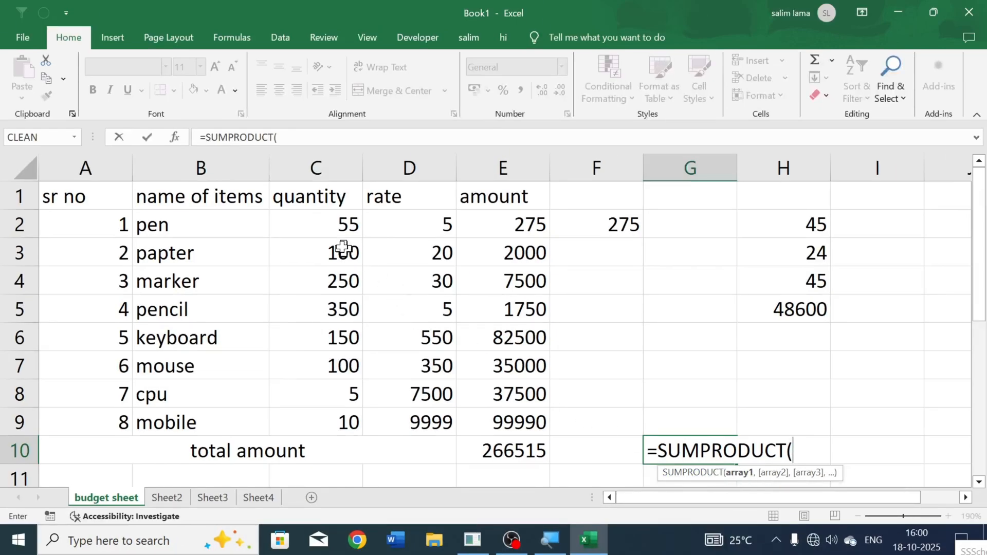
{"action": "left_click_drag", "start_coordinate": [331, 220], "coordinate": [336, 422]}
{"action": "type", "text": ","}
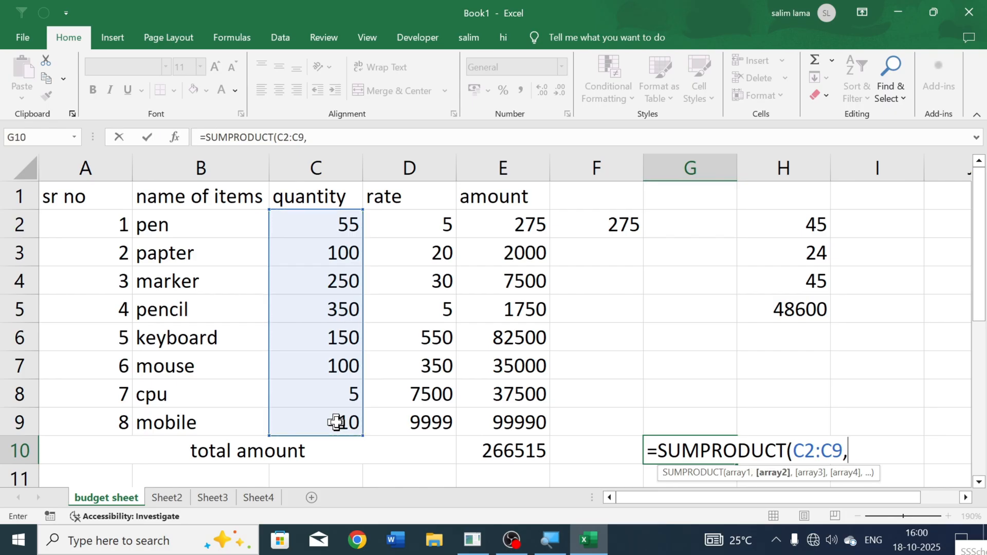
{"action": "left_click_drag", "start_coordinate": [438, 234], "coordinate": [415, 414]}
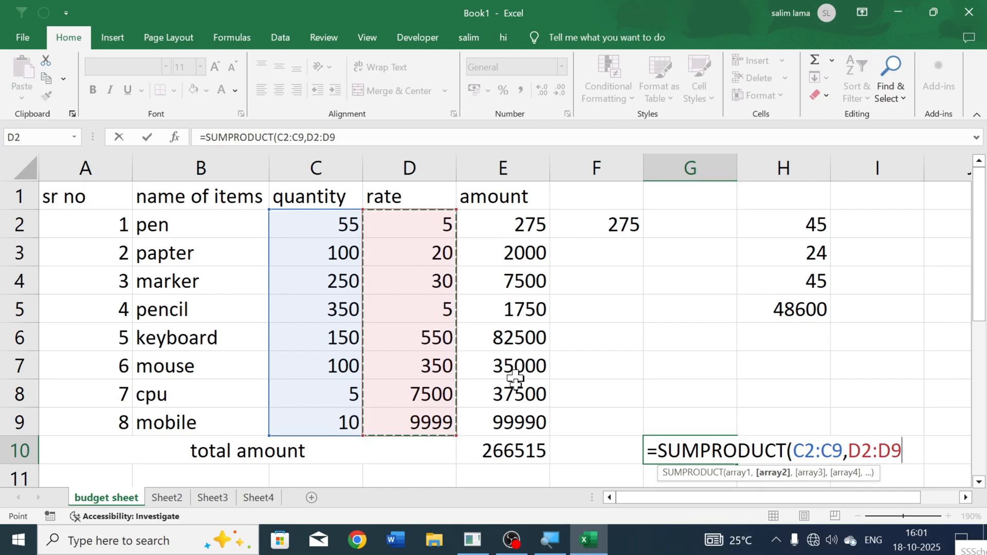
{"action": "key", "text": "Return"}
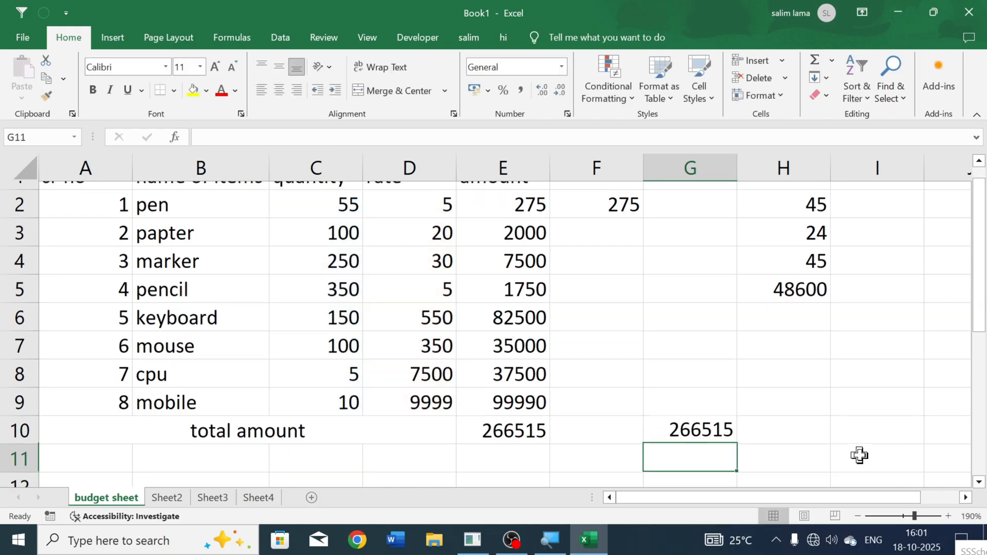
Step: Compare the SUM total in E10 with the SUMPRODUCT total in G10
{"action": "left_click", "coordinate": [514, 423]}
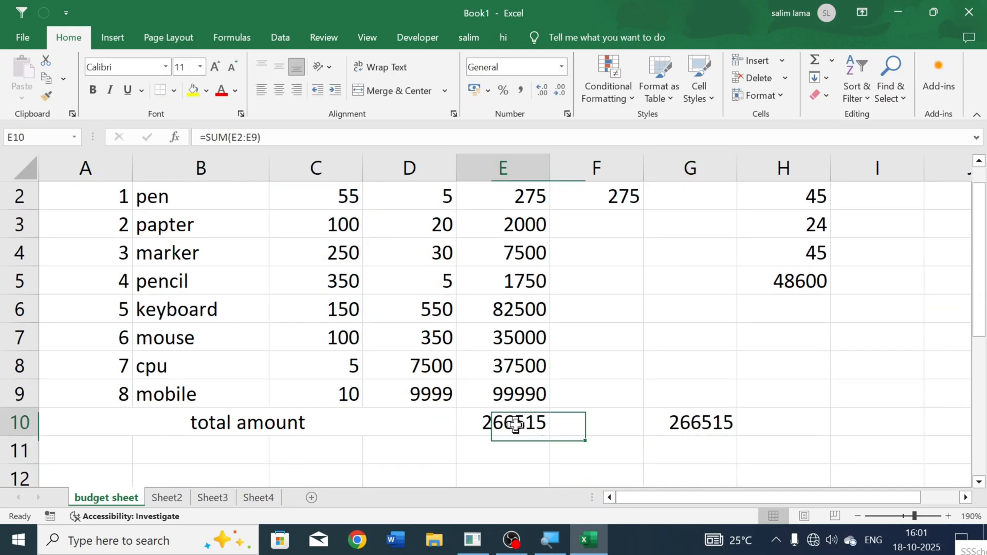
{"action": "left_click", "coordinate": [712, 430]}
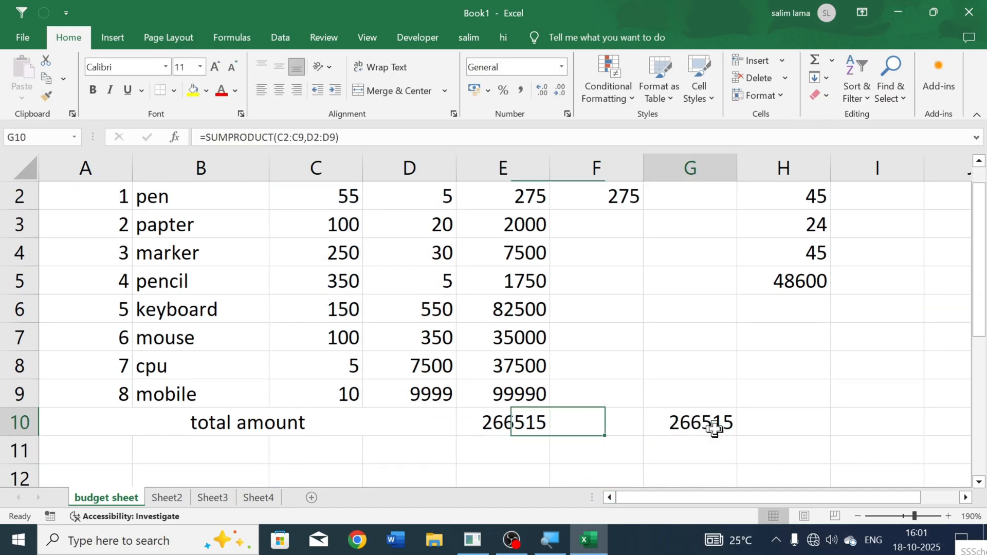
{"action": "left_click", "coordinate": [632, 343]}
{"action": "scroll", "coordinate": [606, 424], "scroll_direction": "up", "scroll_amount": 1}
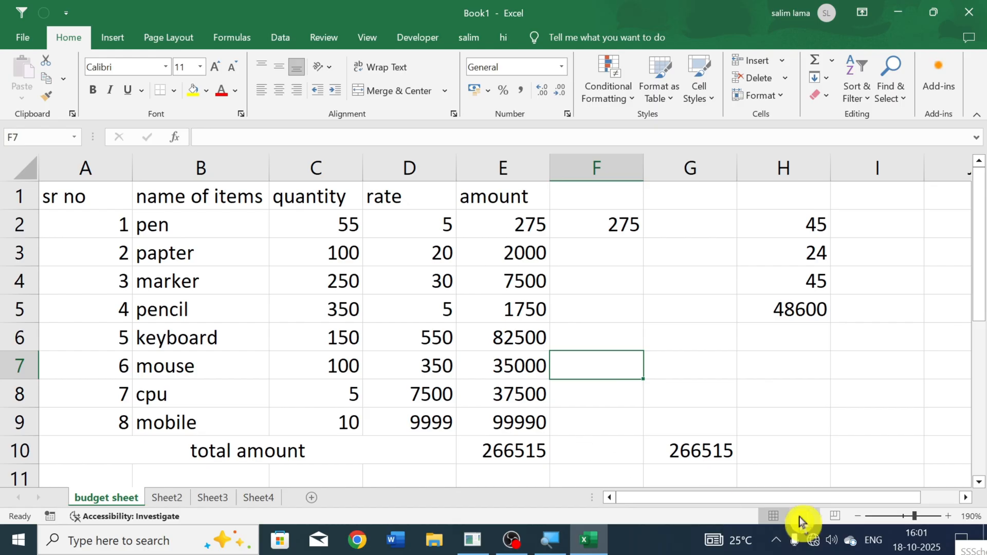
{"action": "left_click", "coordinate": [682, 383]}
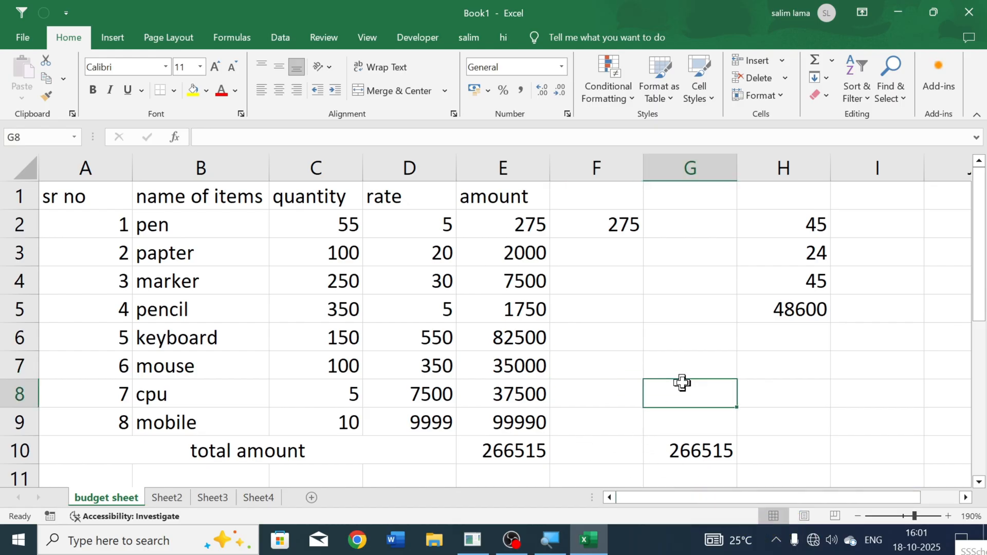